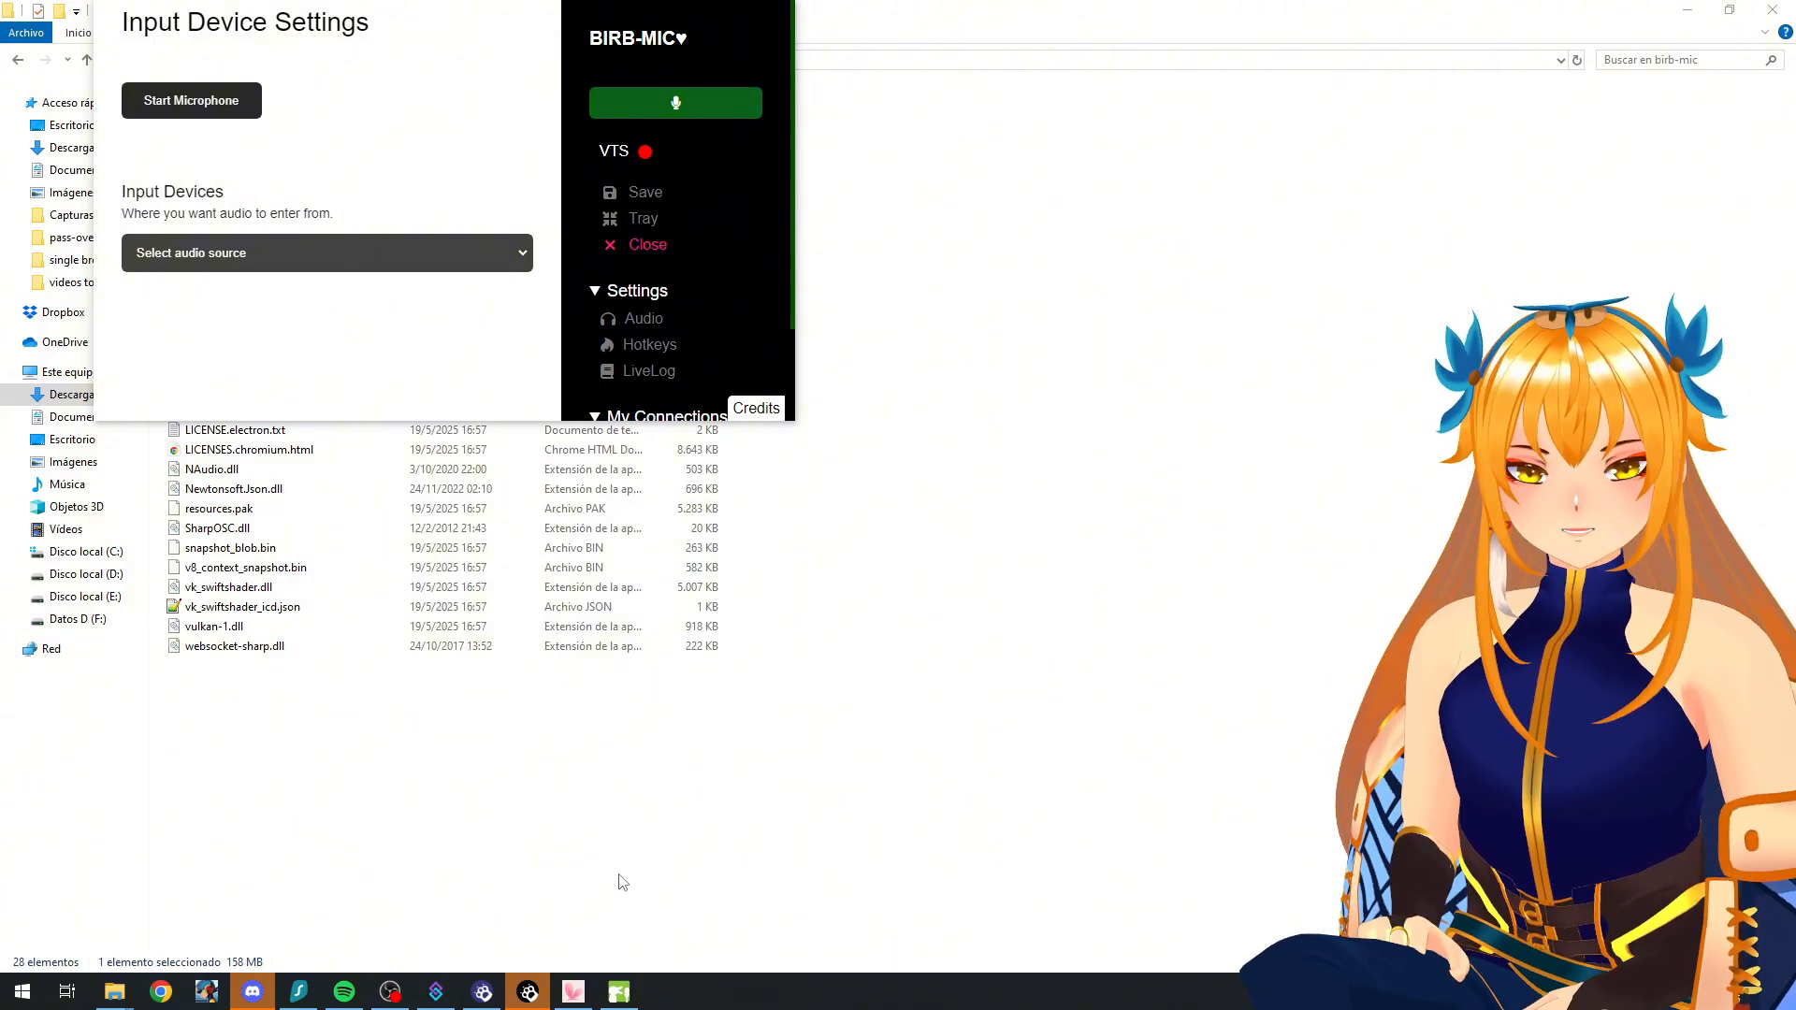
Step: Select Yeti Nano (Yeti Nano) (046d:0ab1) as BIRB-MIC's audio input device and start the microphone
mouse_move(631, 990)
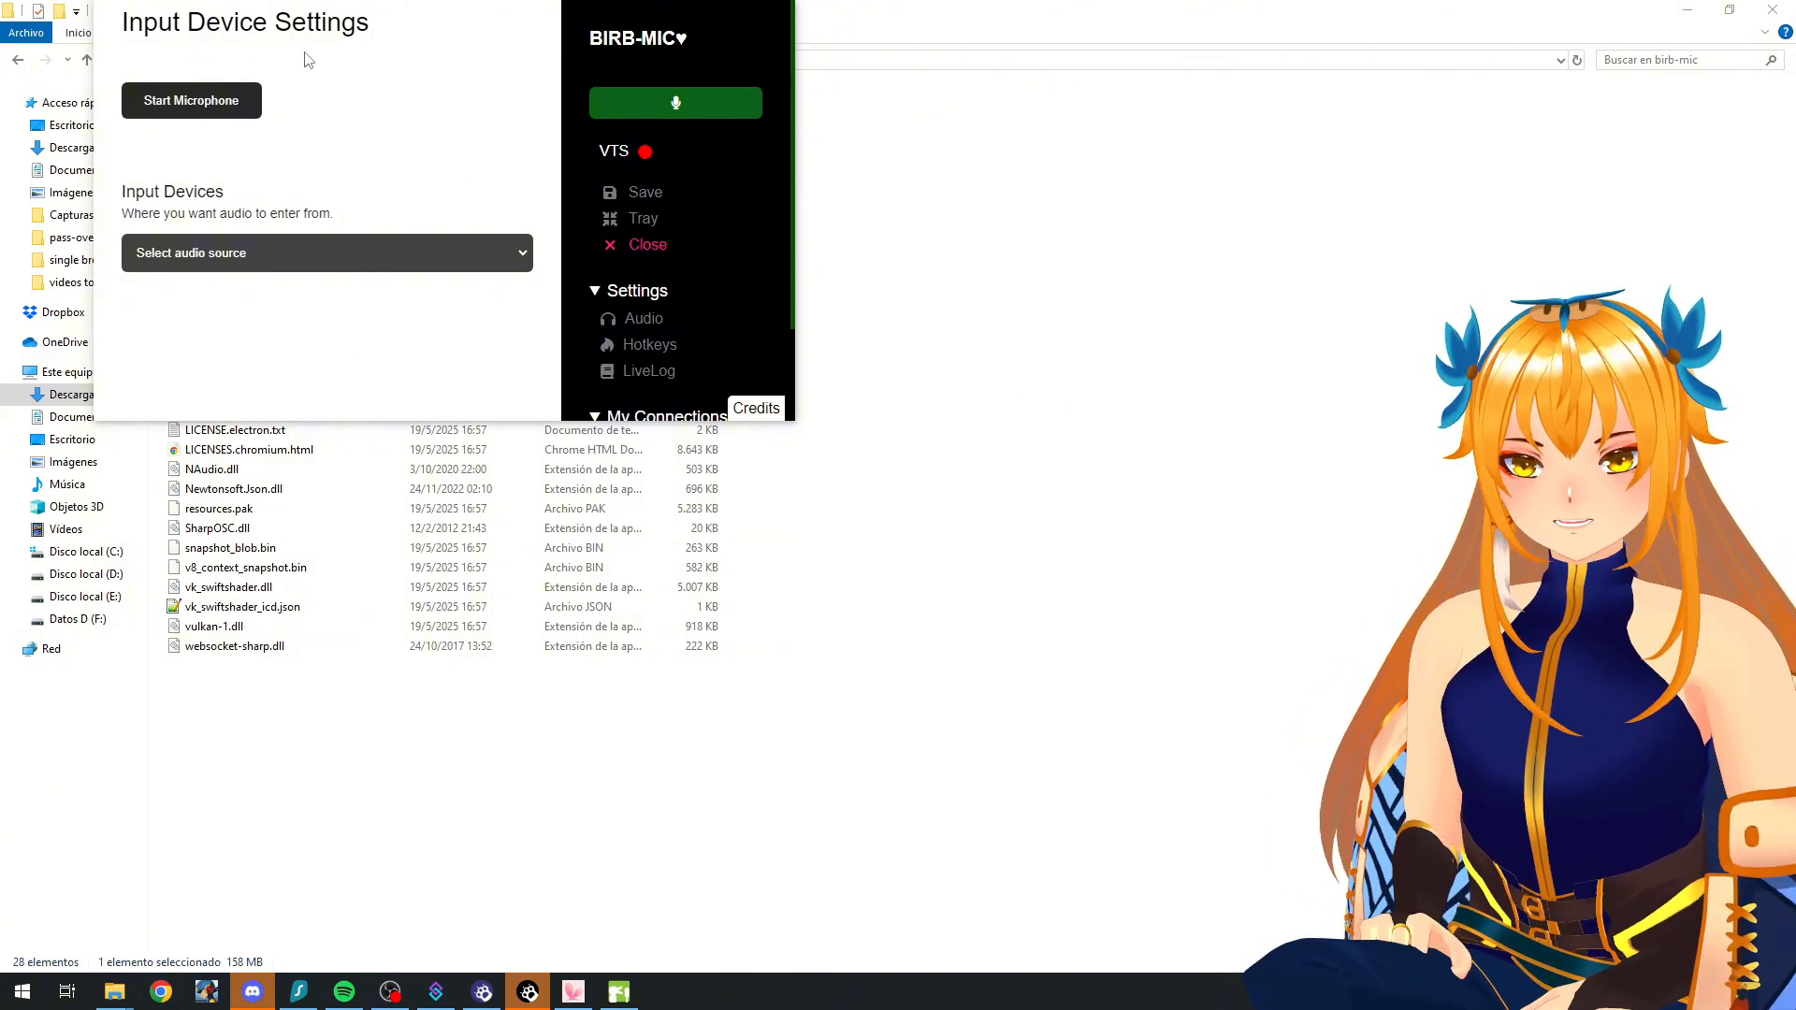
drag(636, 35, 699, 102)
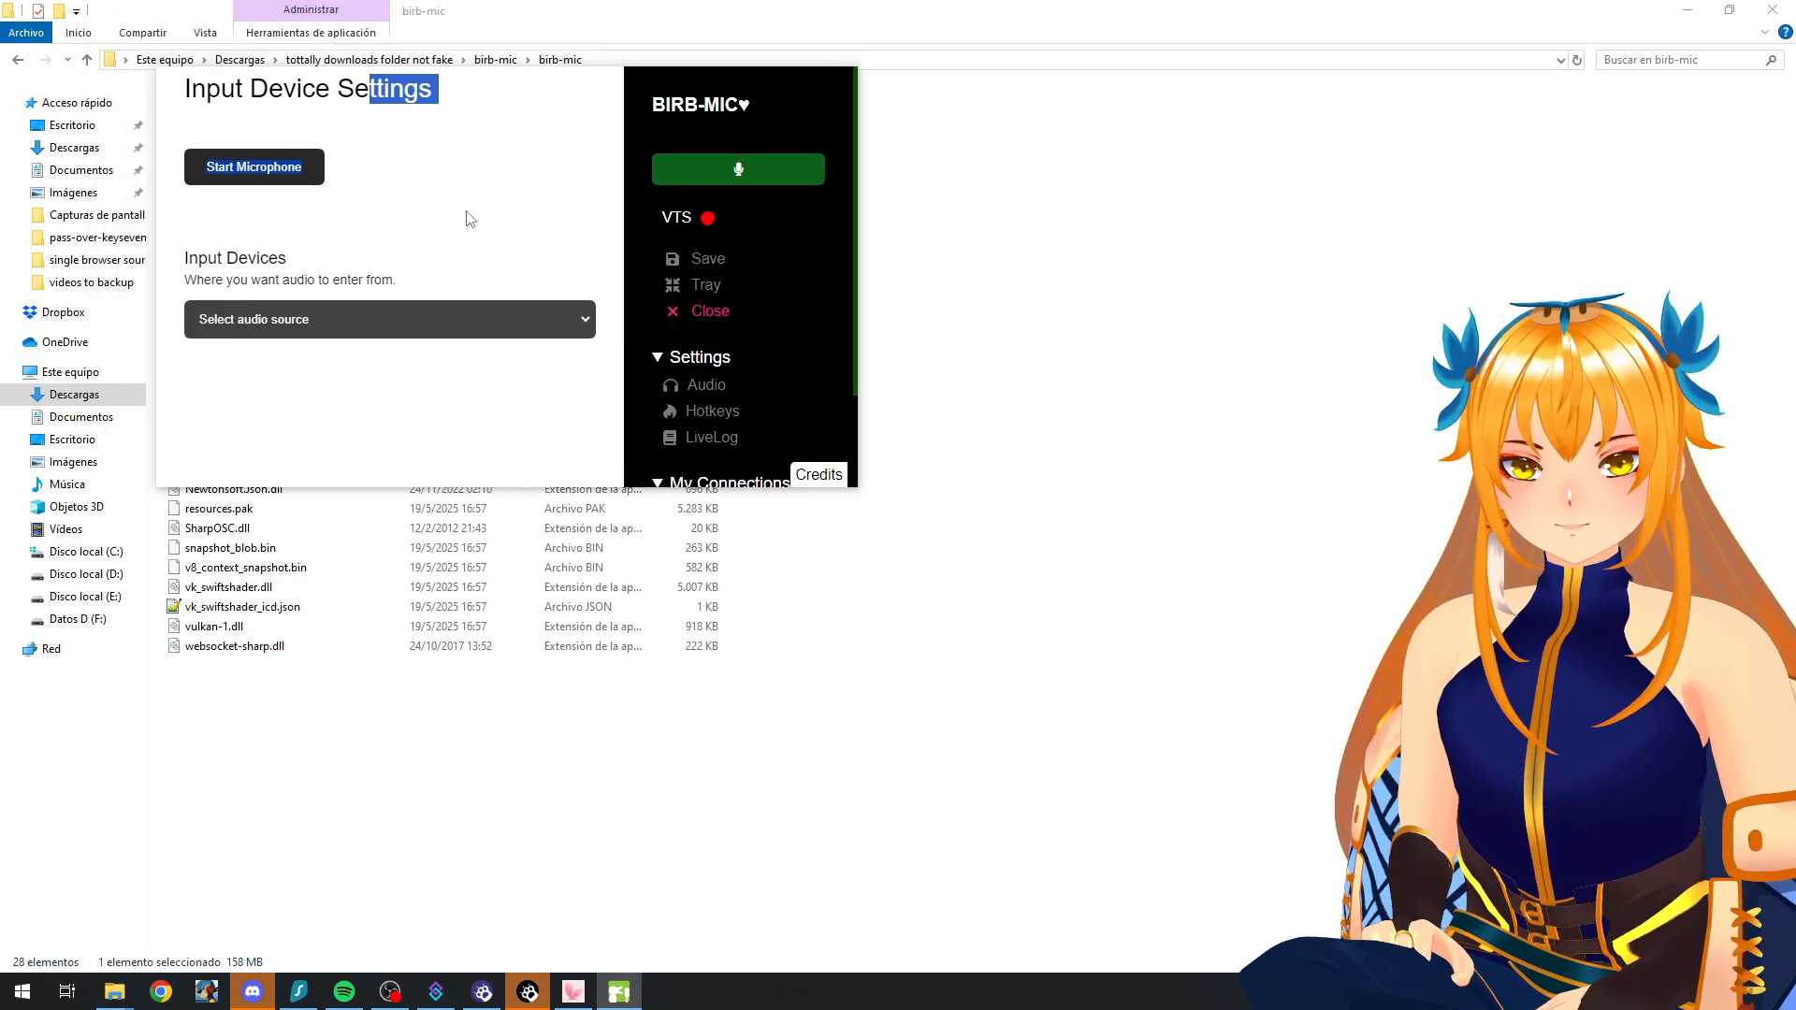
click(382, 328)
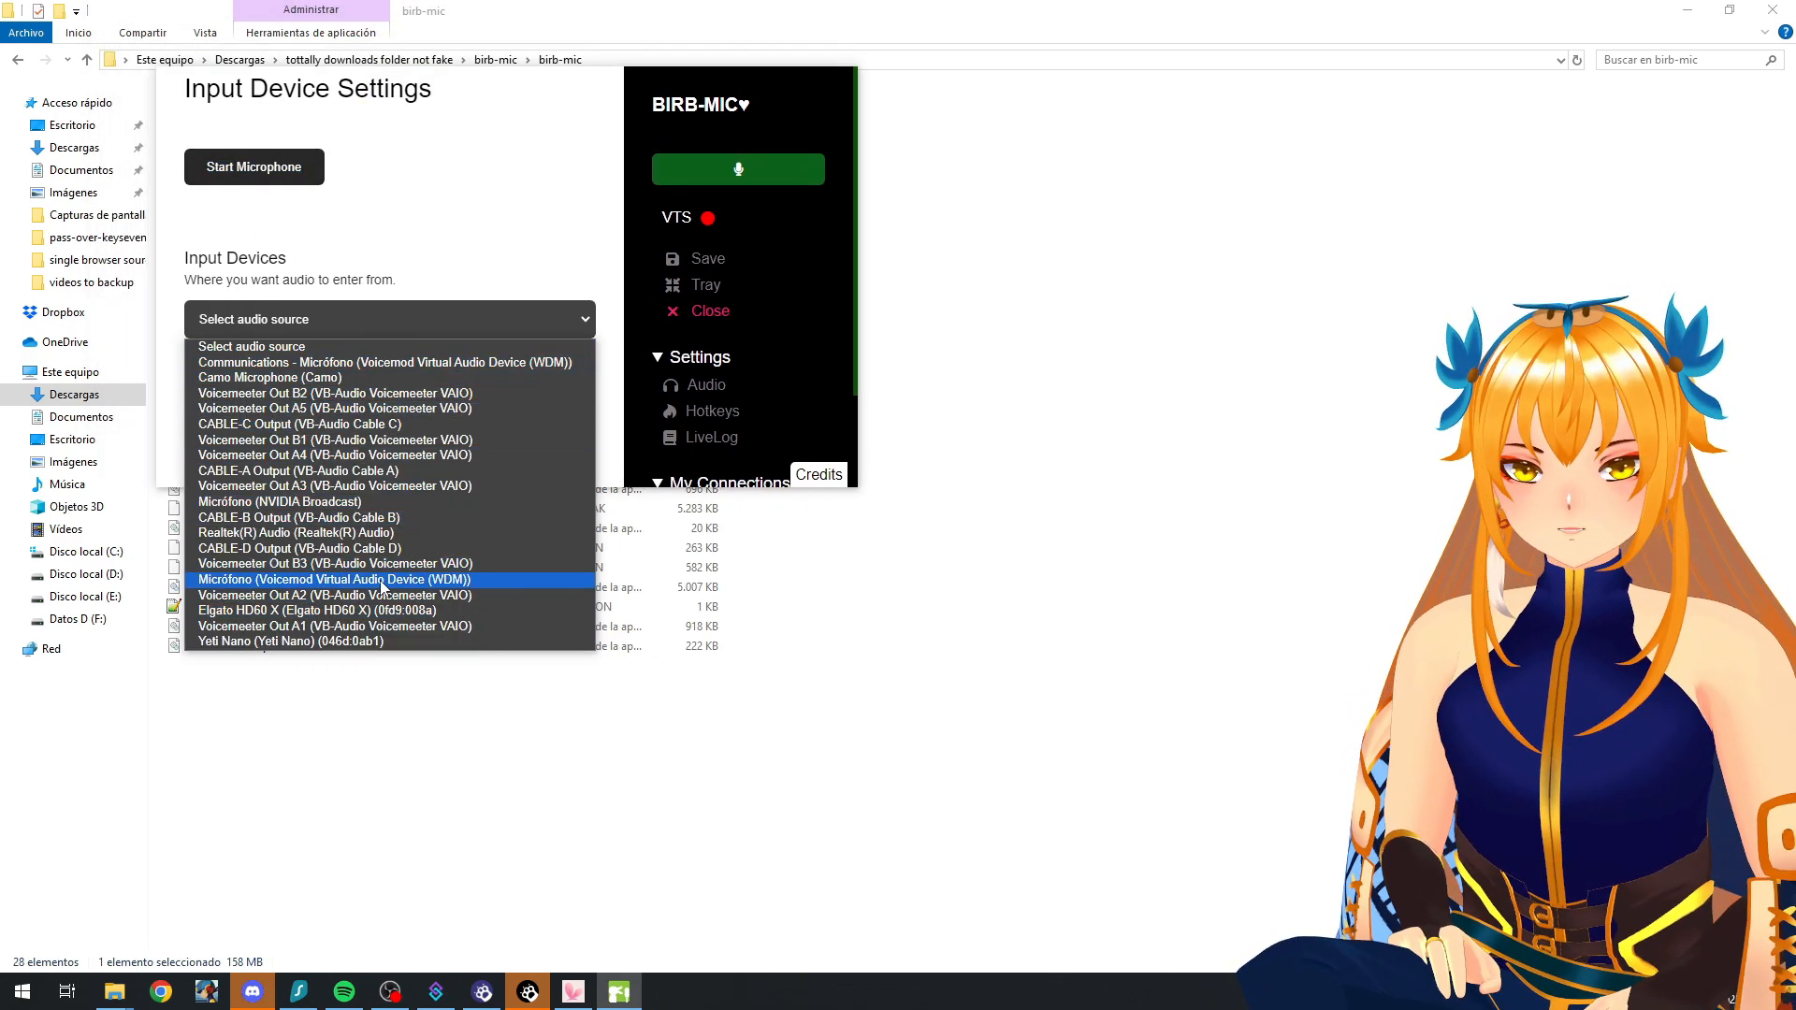
click(378, 642)
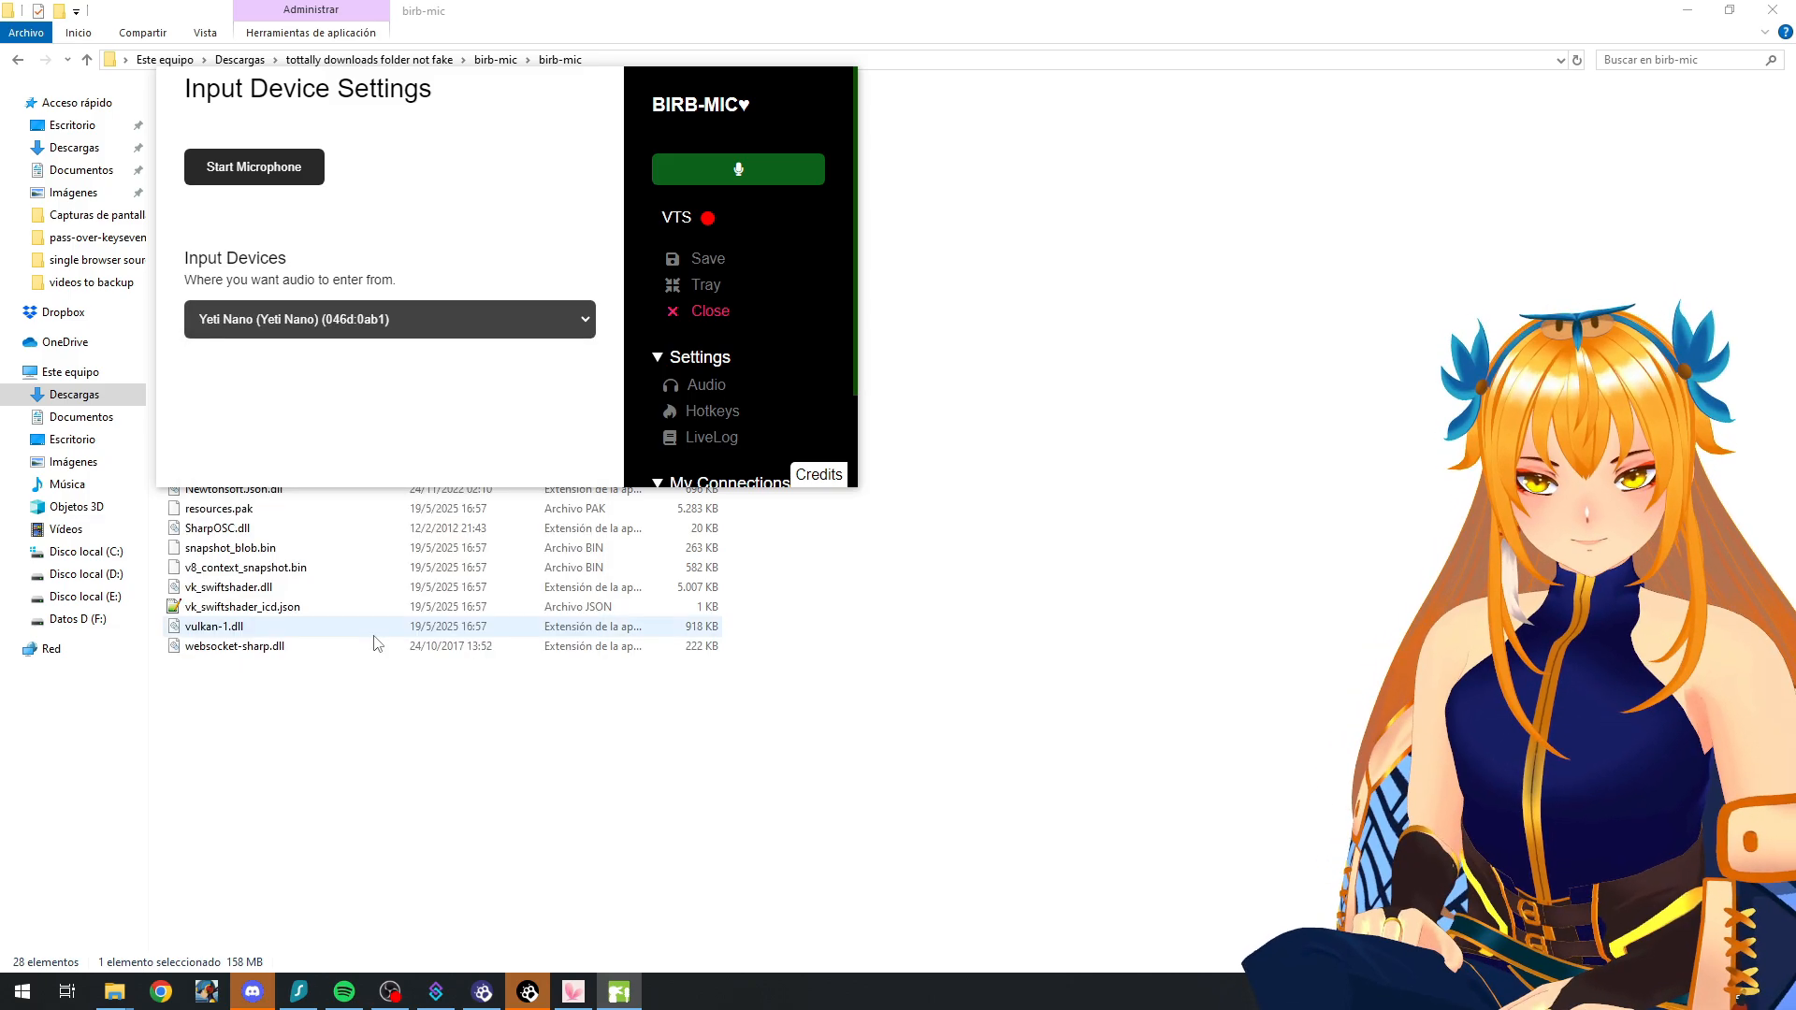
click(289, 177)
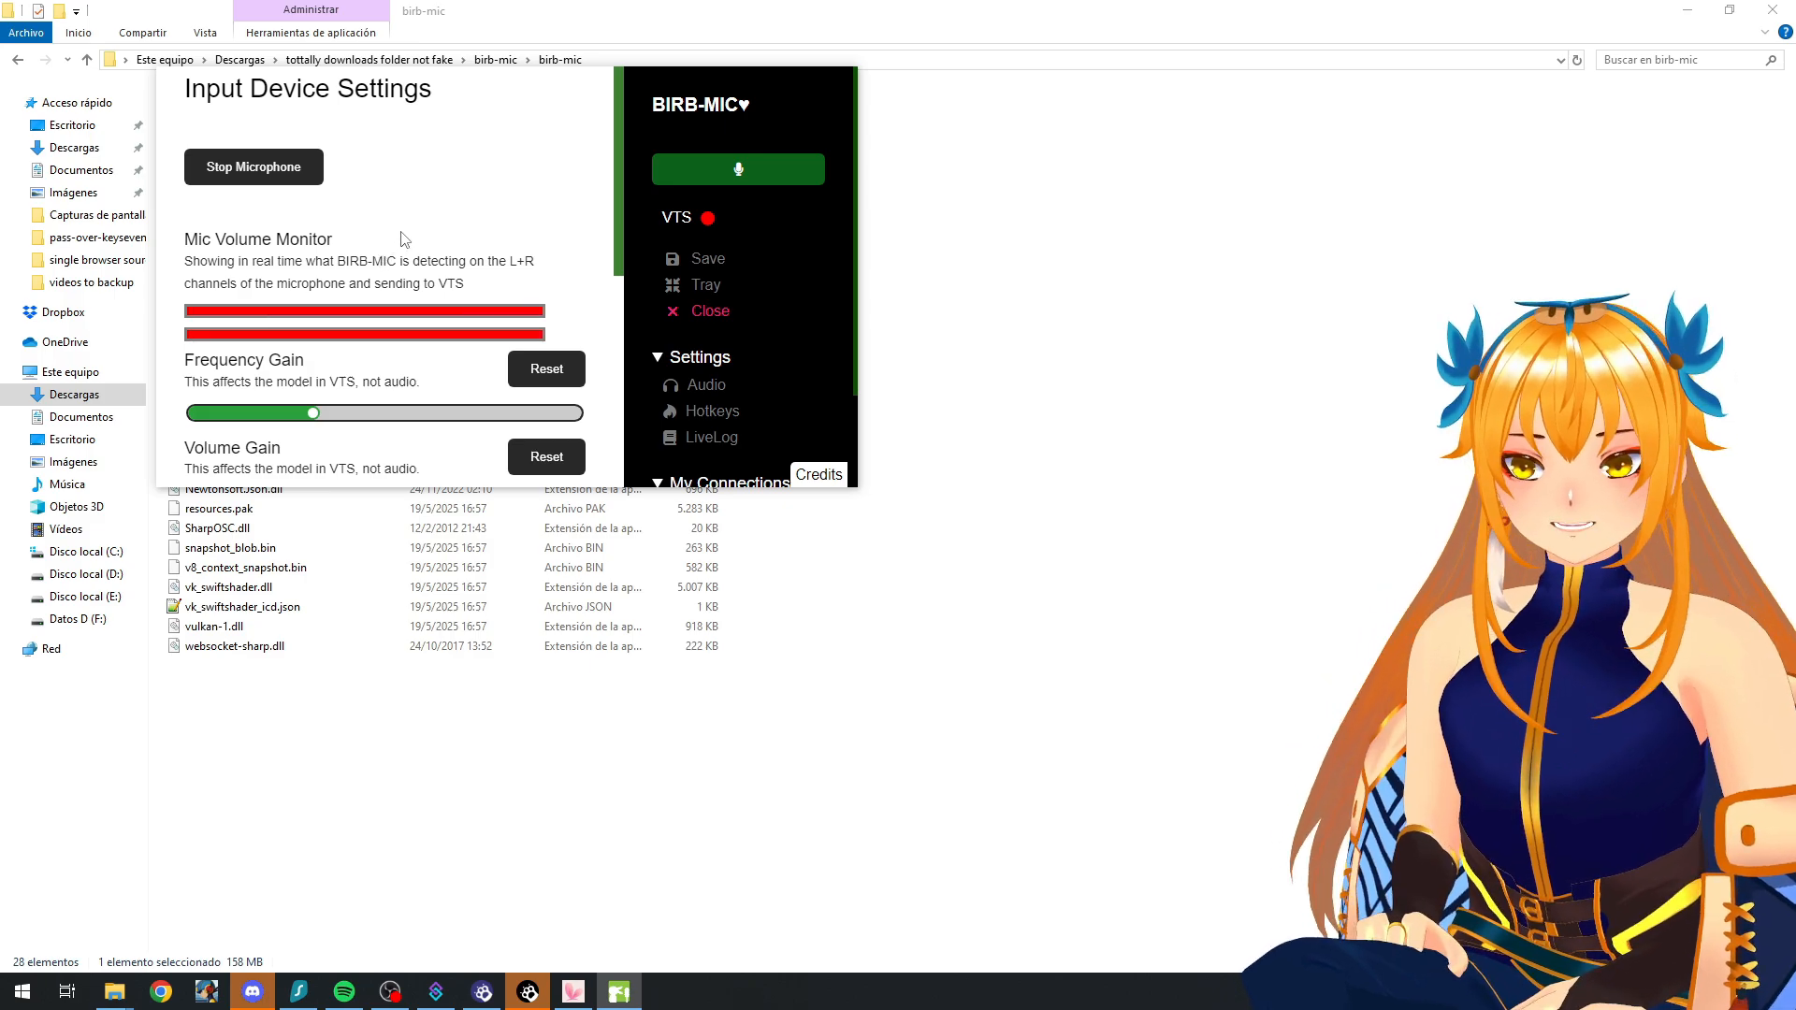
Step: Lower the Cutoff to about a fifth of its range, and raise it back to maximum
scroll(438, 212, down, 1)
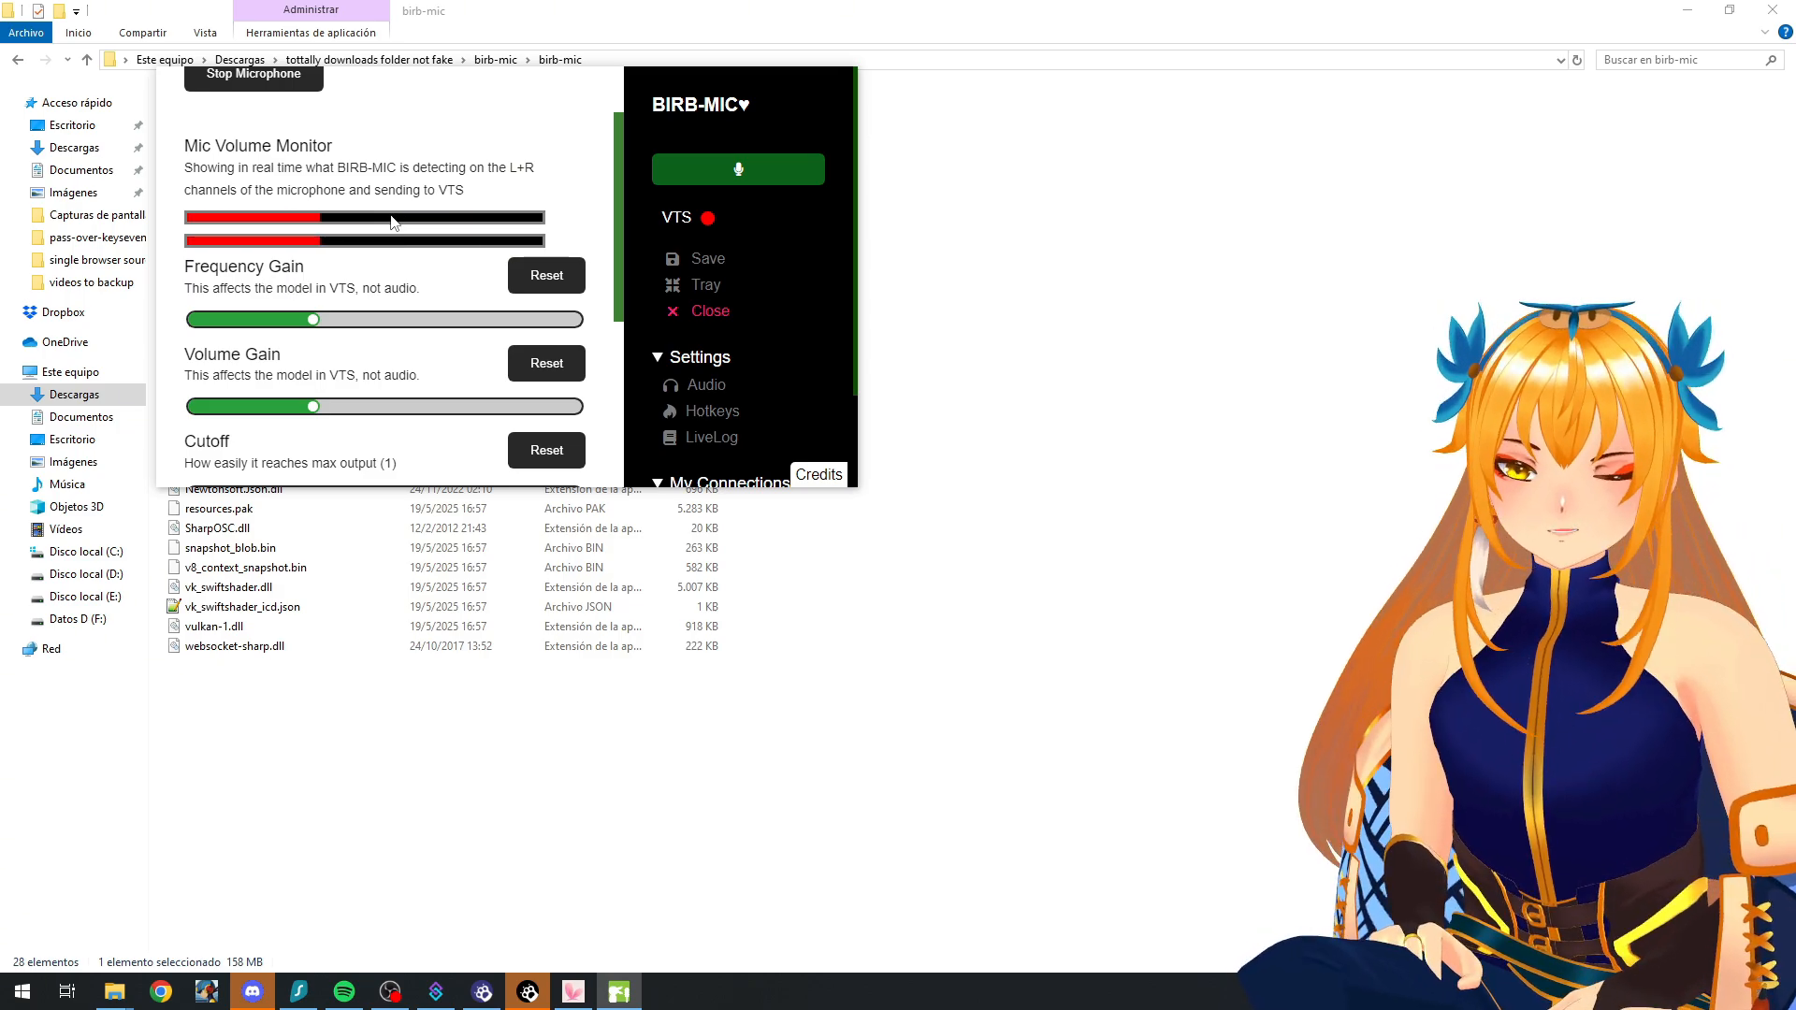
scroll(391, 221, down, 3)
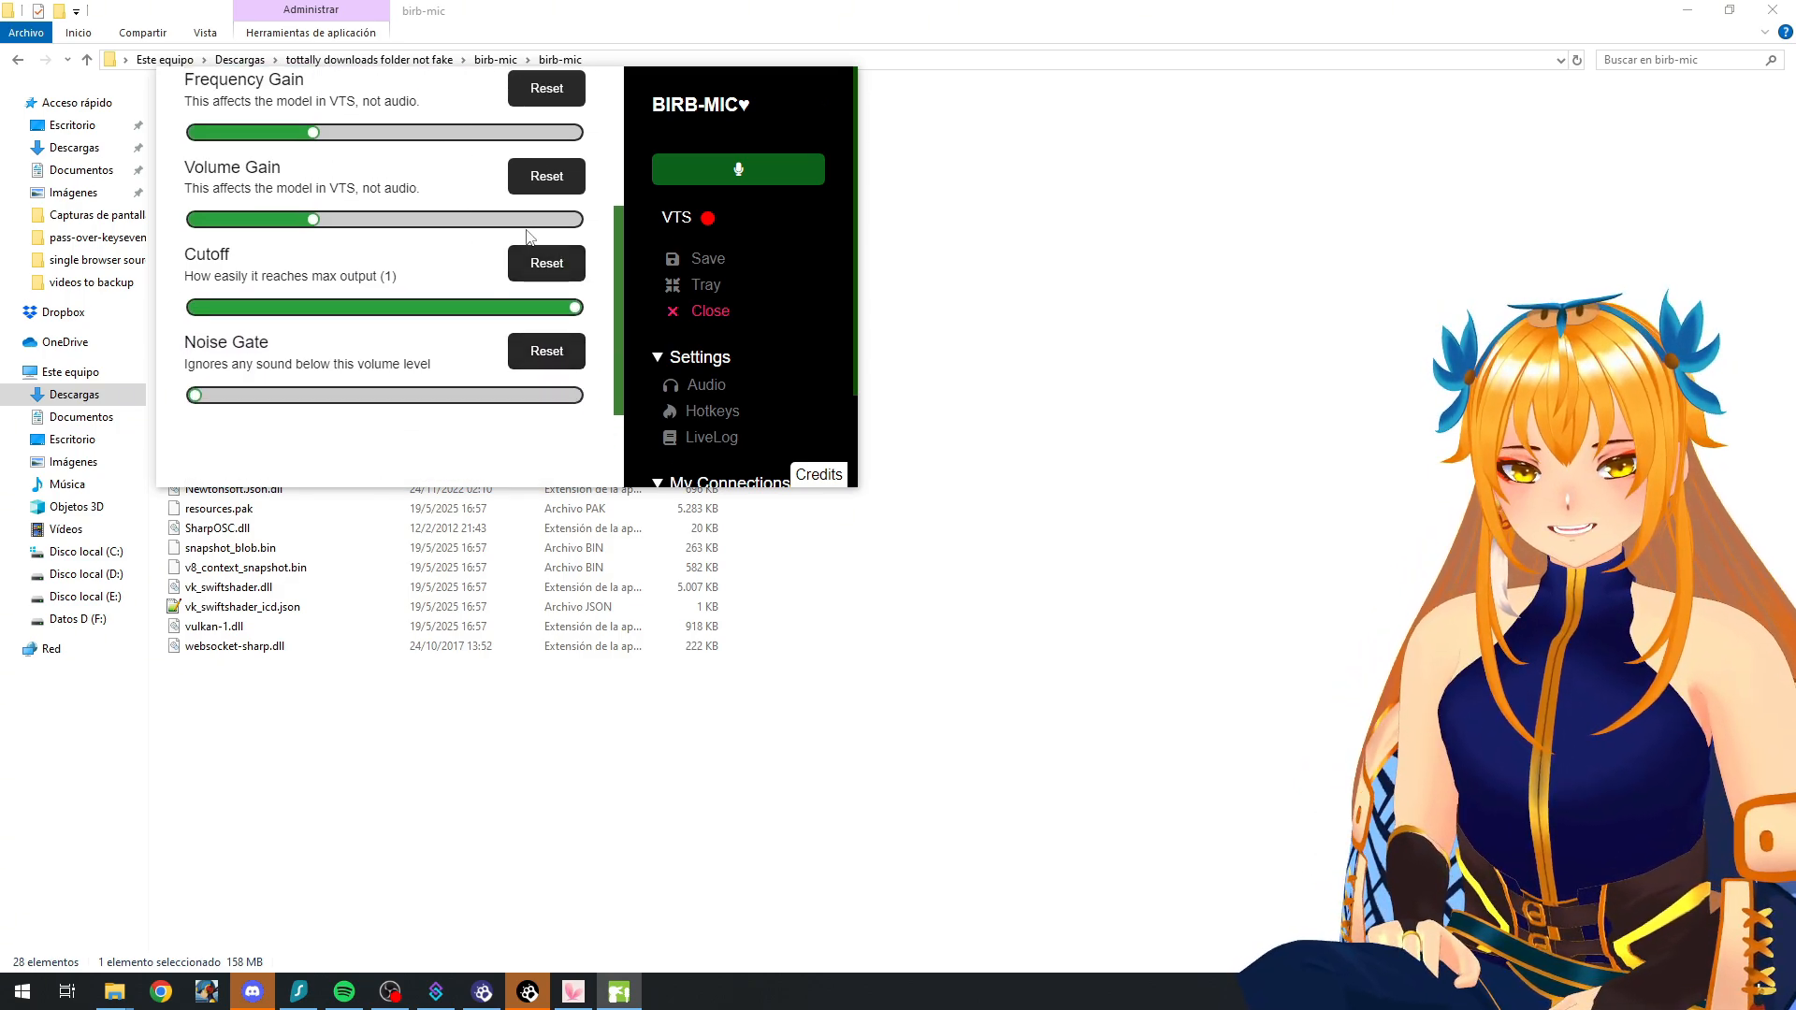
scroll(461, 196, up, 1)
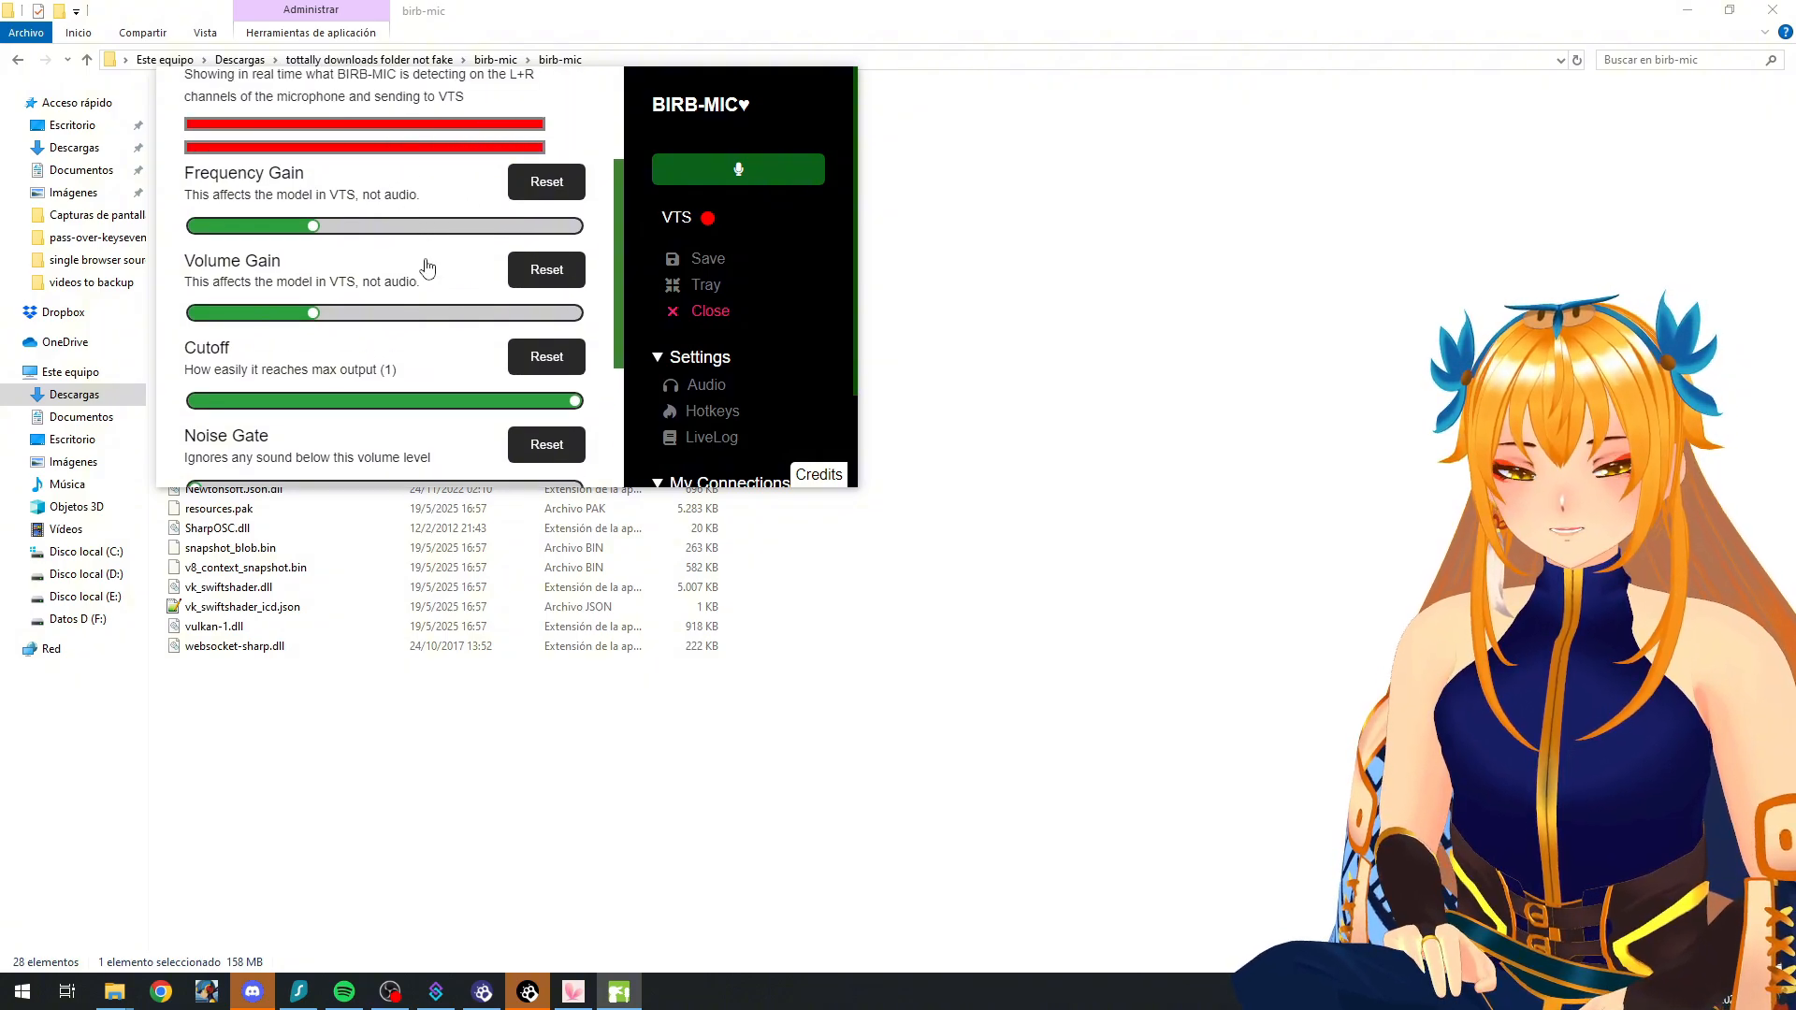
scroll(428, 268, down, 1)
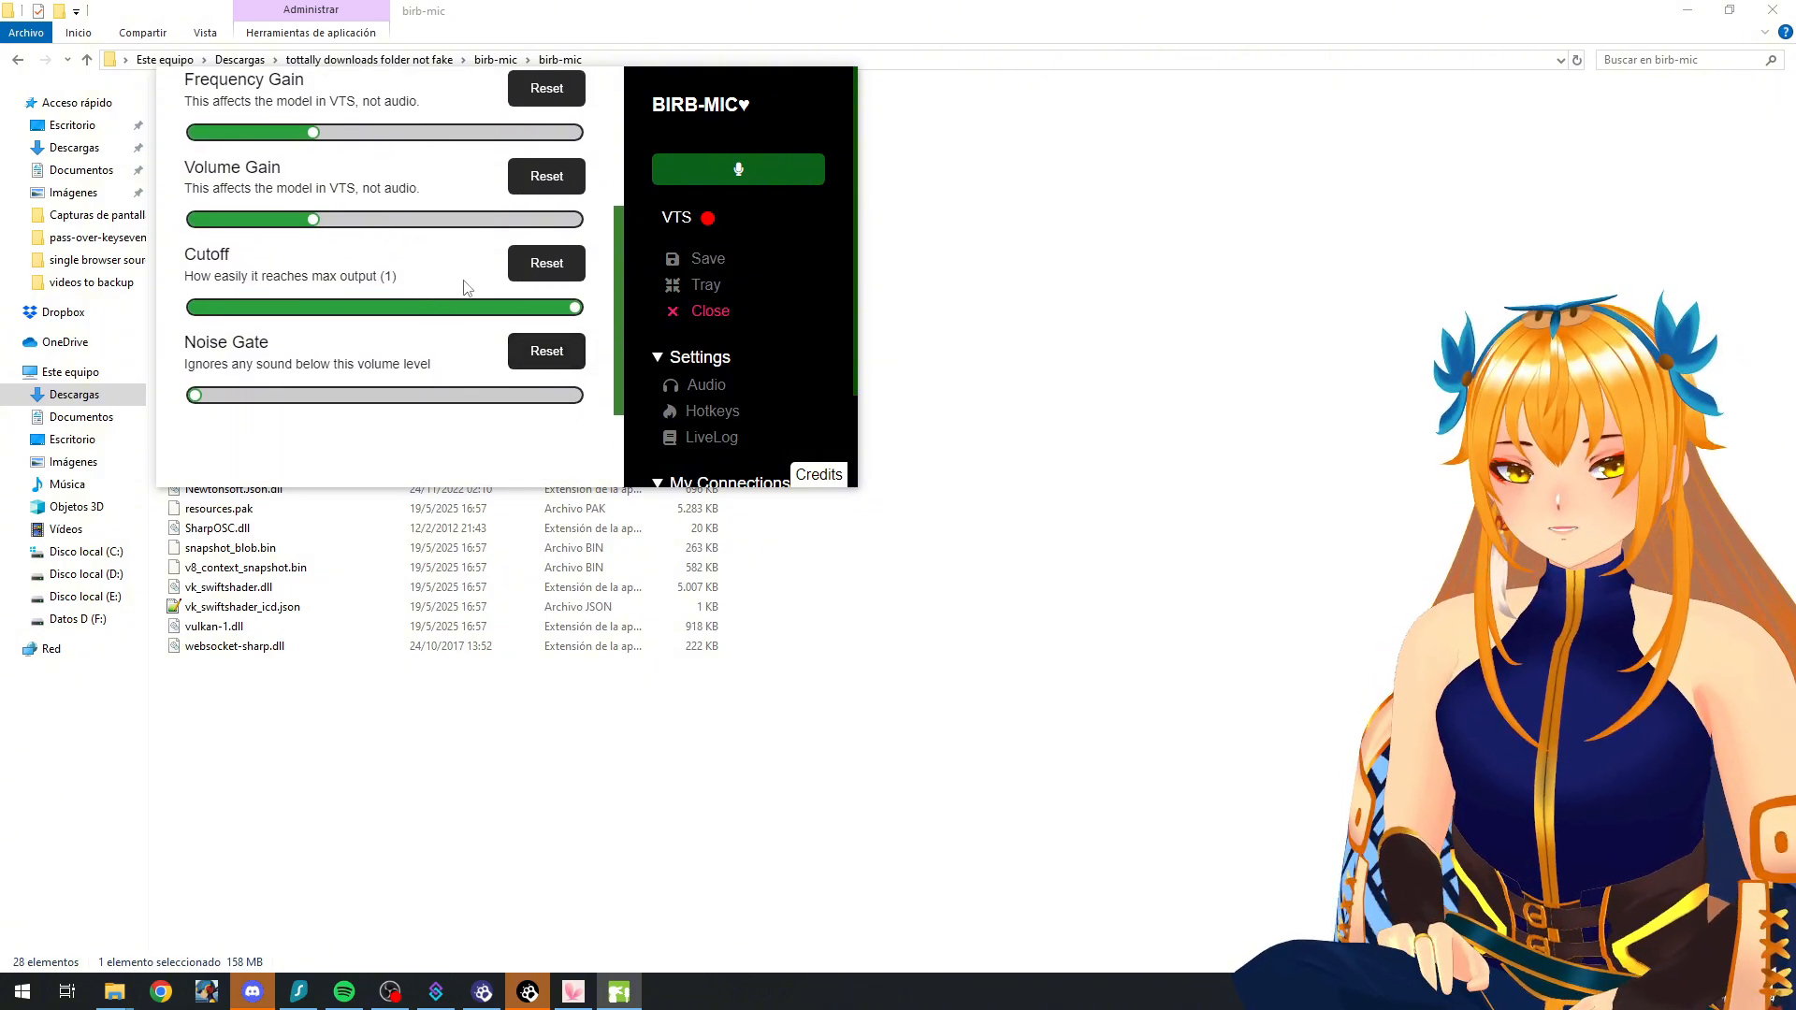
scroll(557, 322, up, 1)
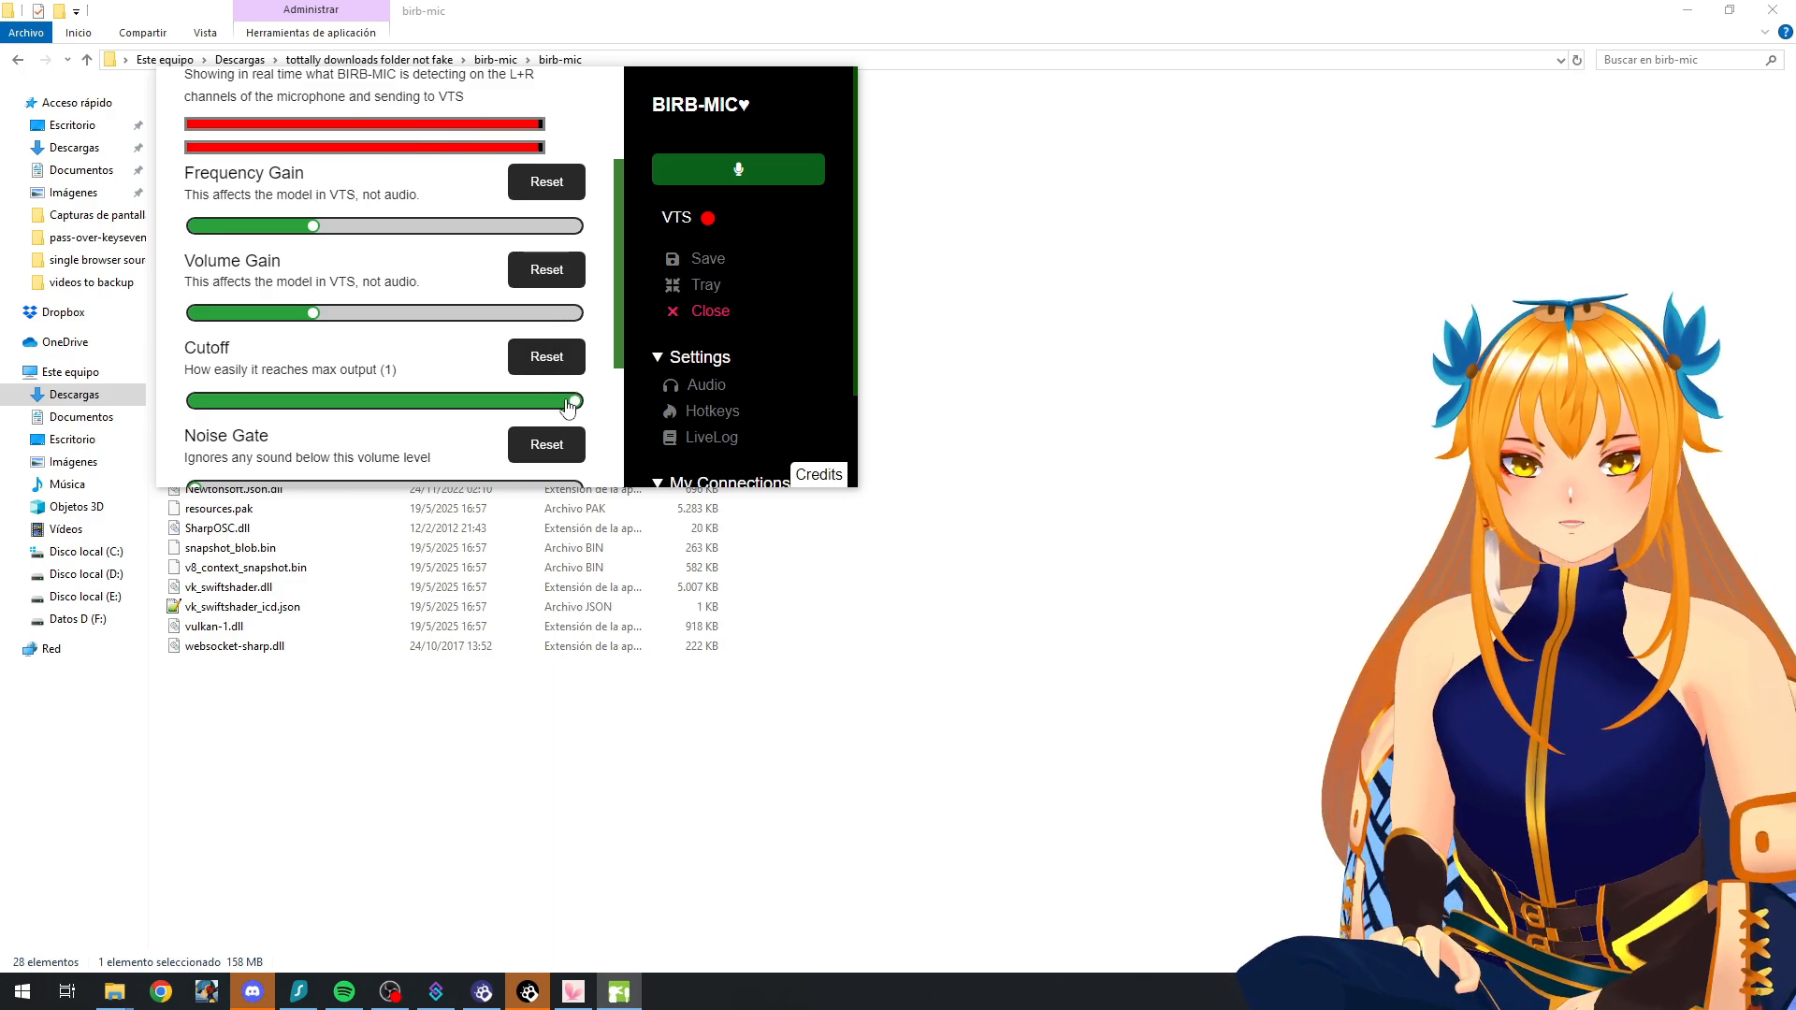
drag(572, 403, 300, 401)
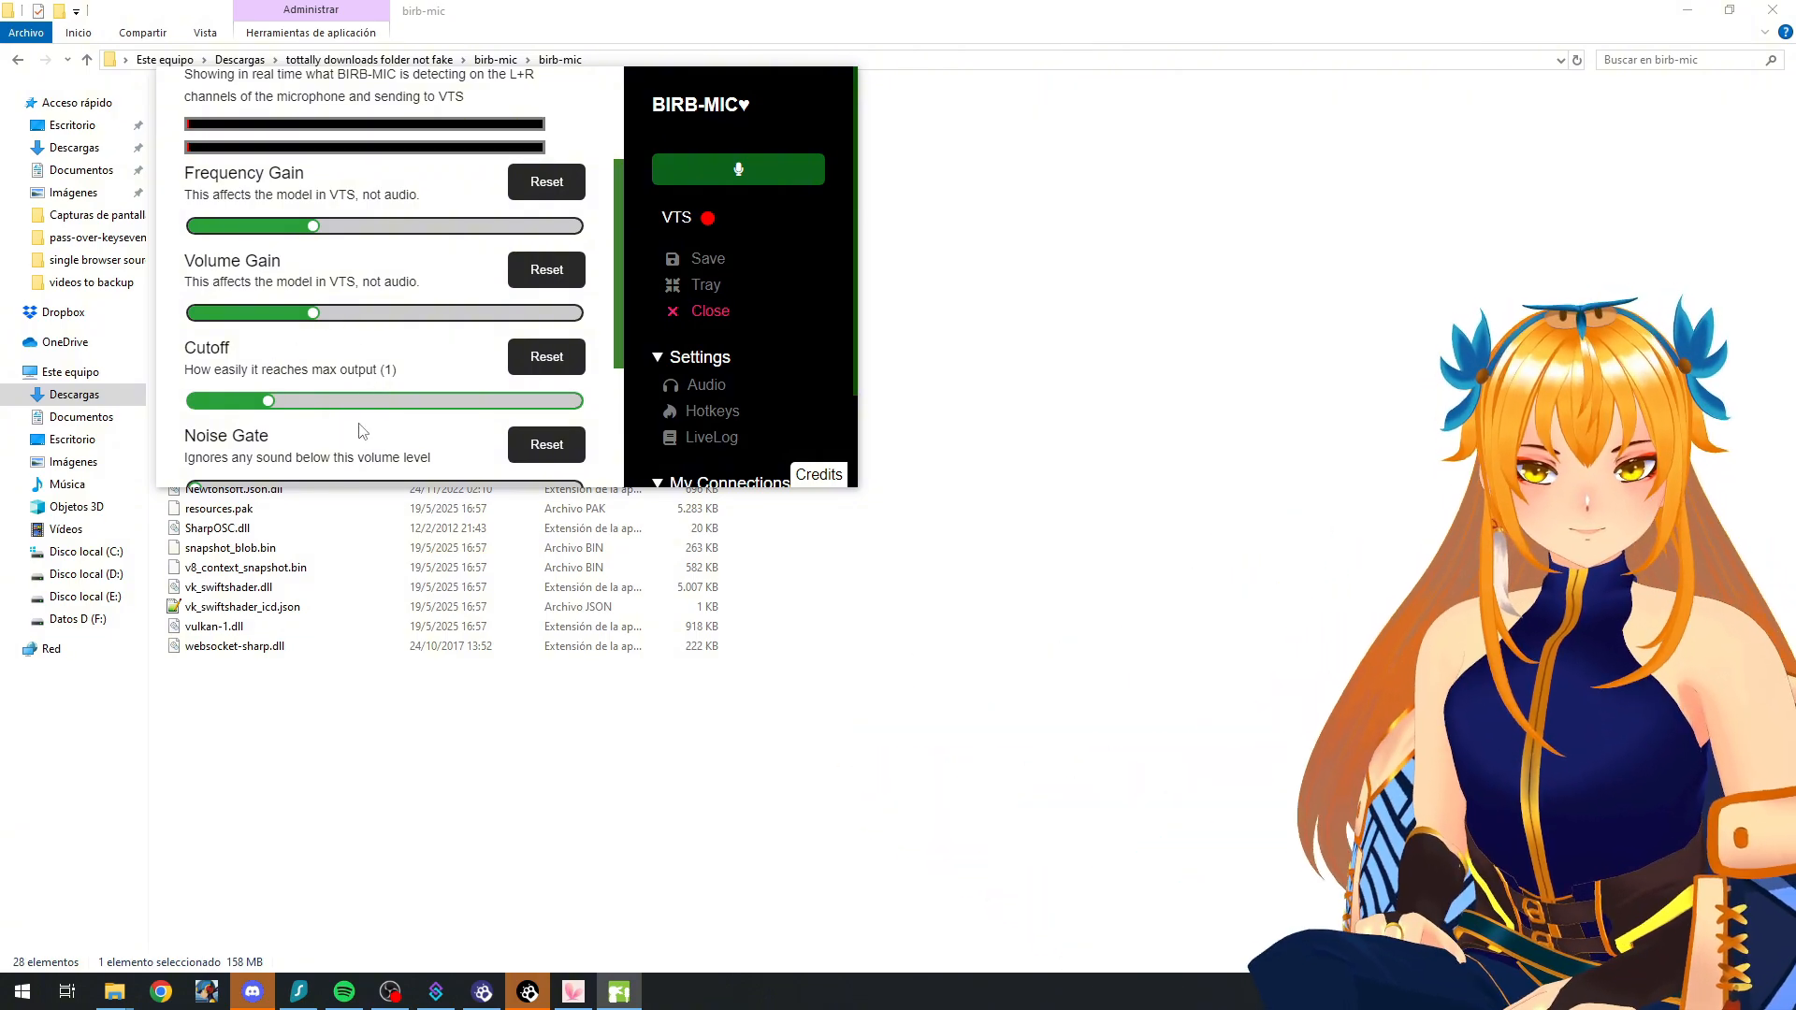
drag(366, 400, 590, 386)
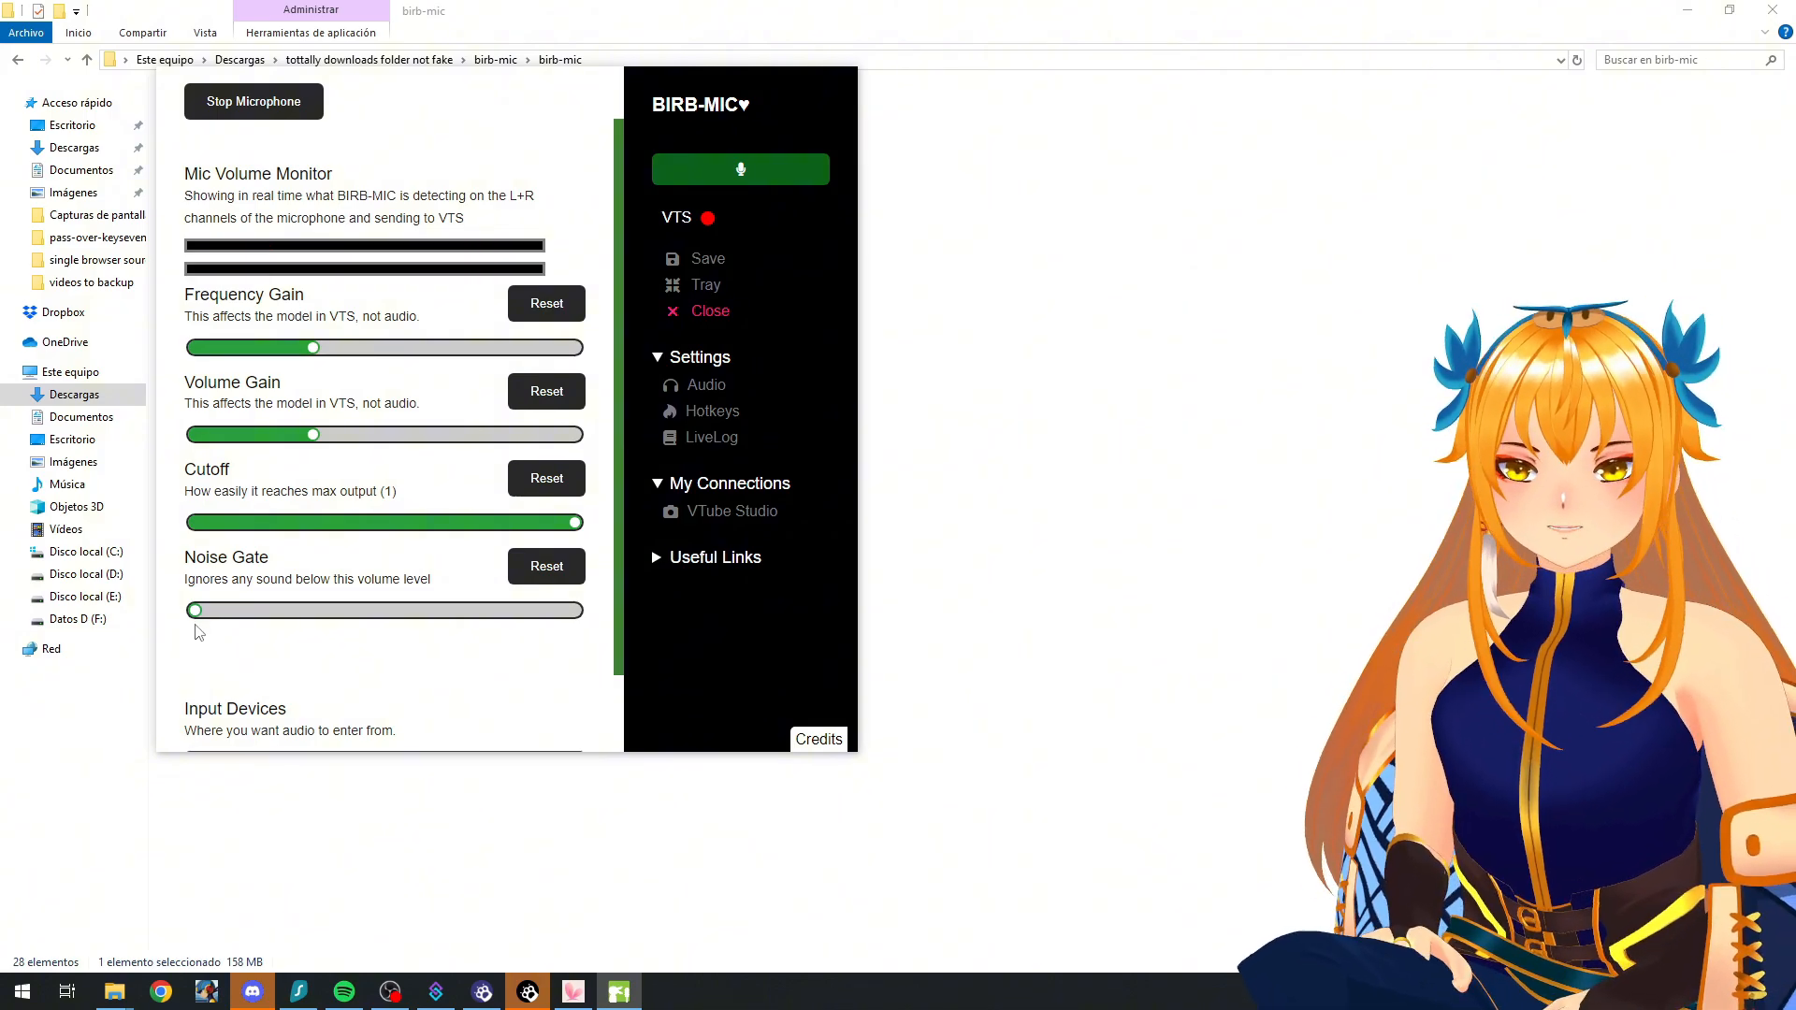
Step: Raise the Noise Gate to its maximum
drag(194, 614, 573, 653)
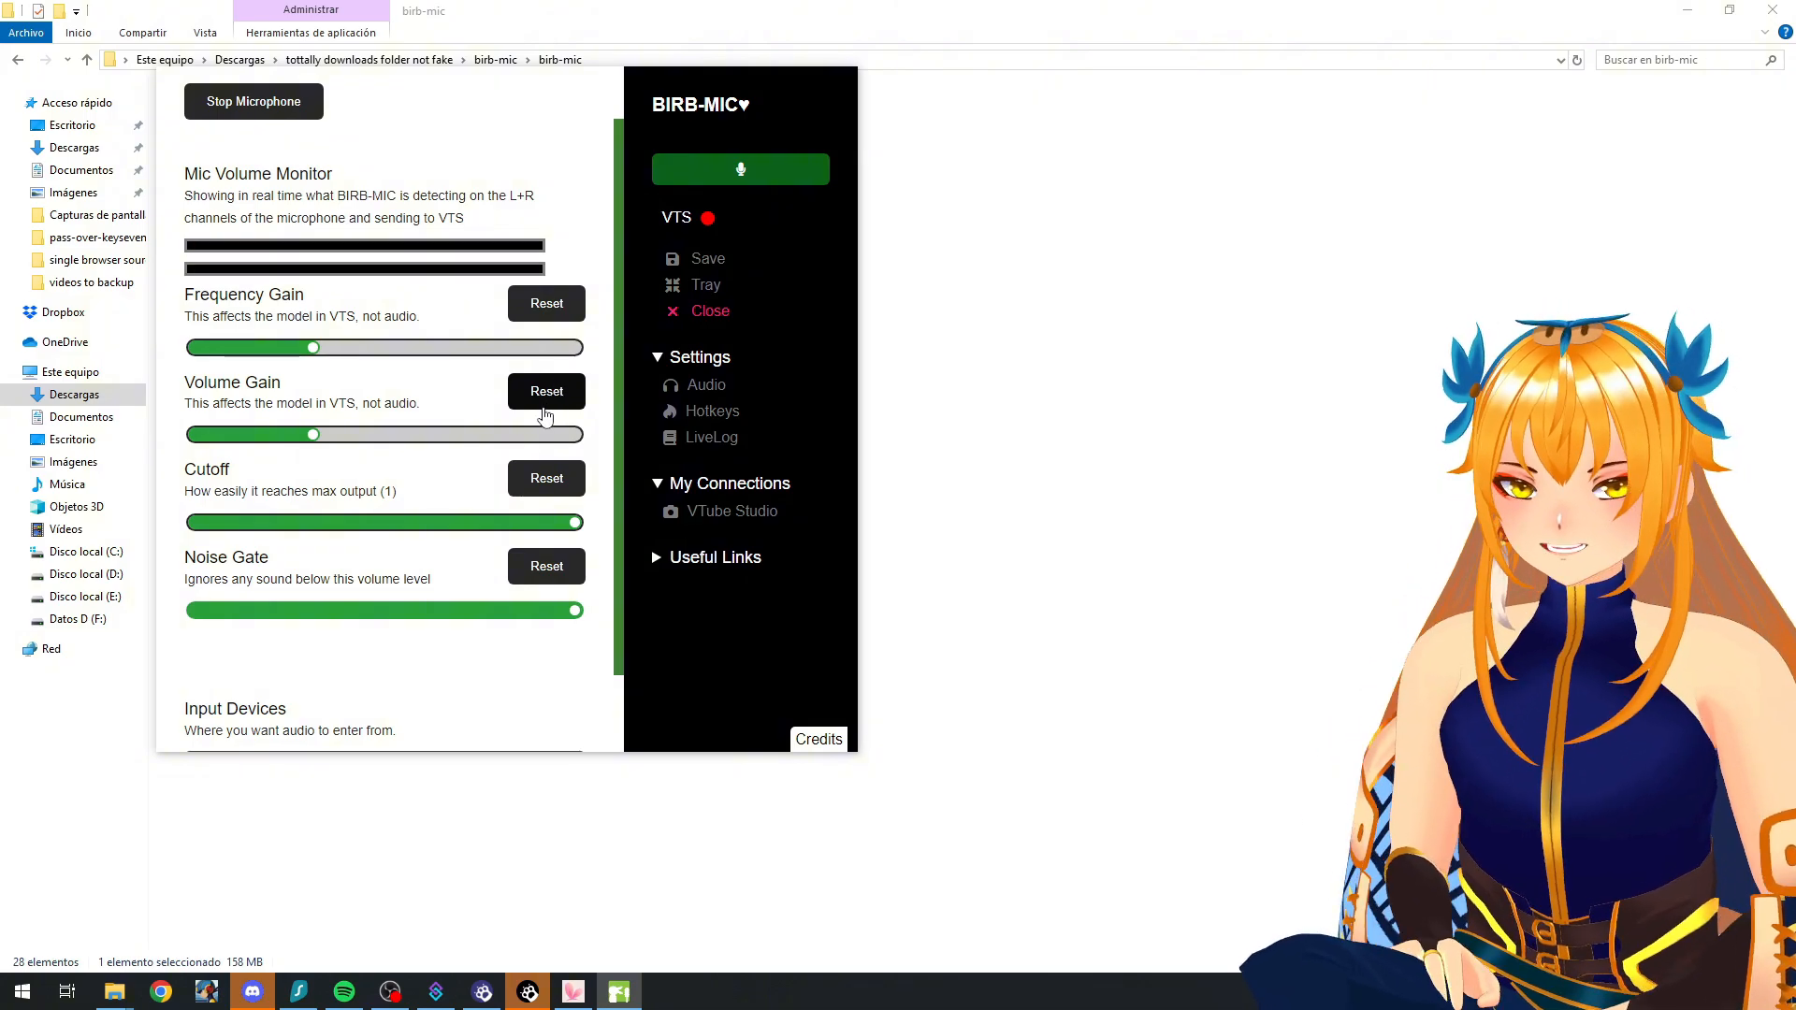
scroll(529, 394, up, 1)
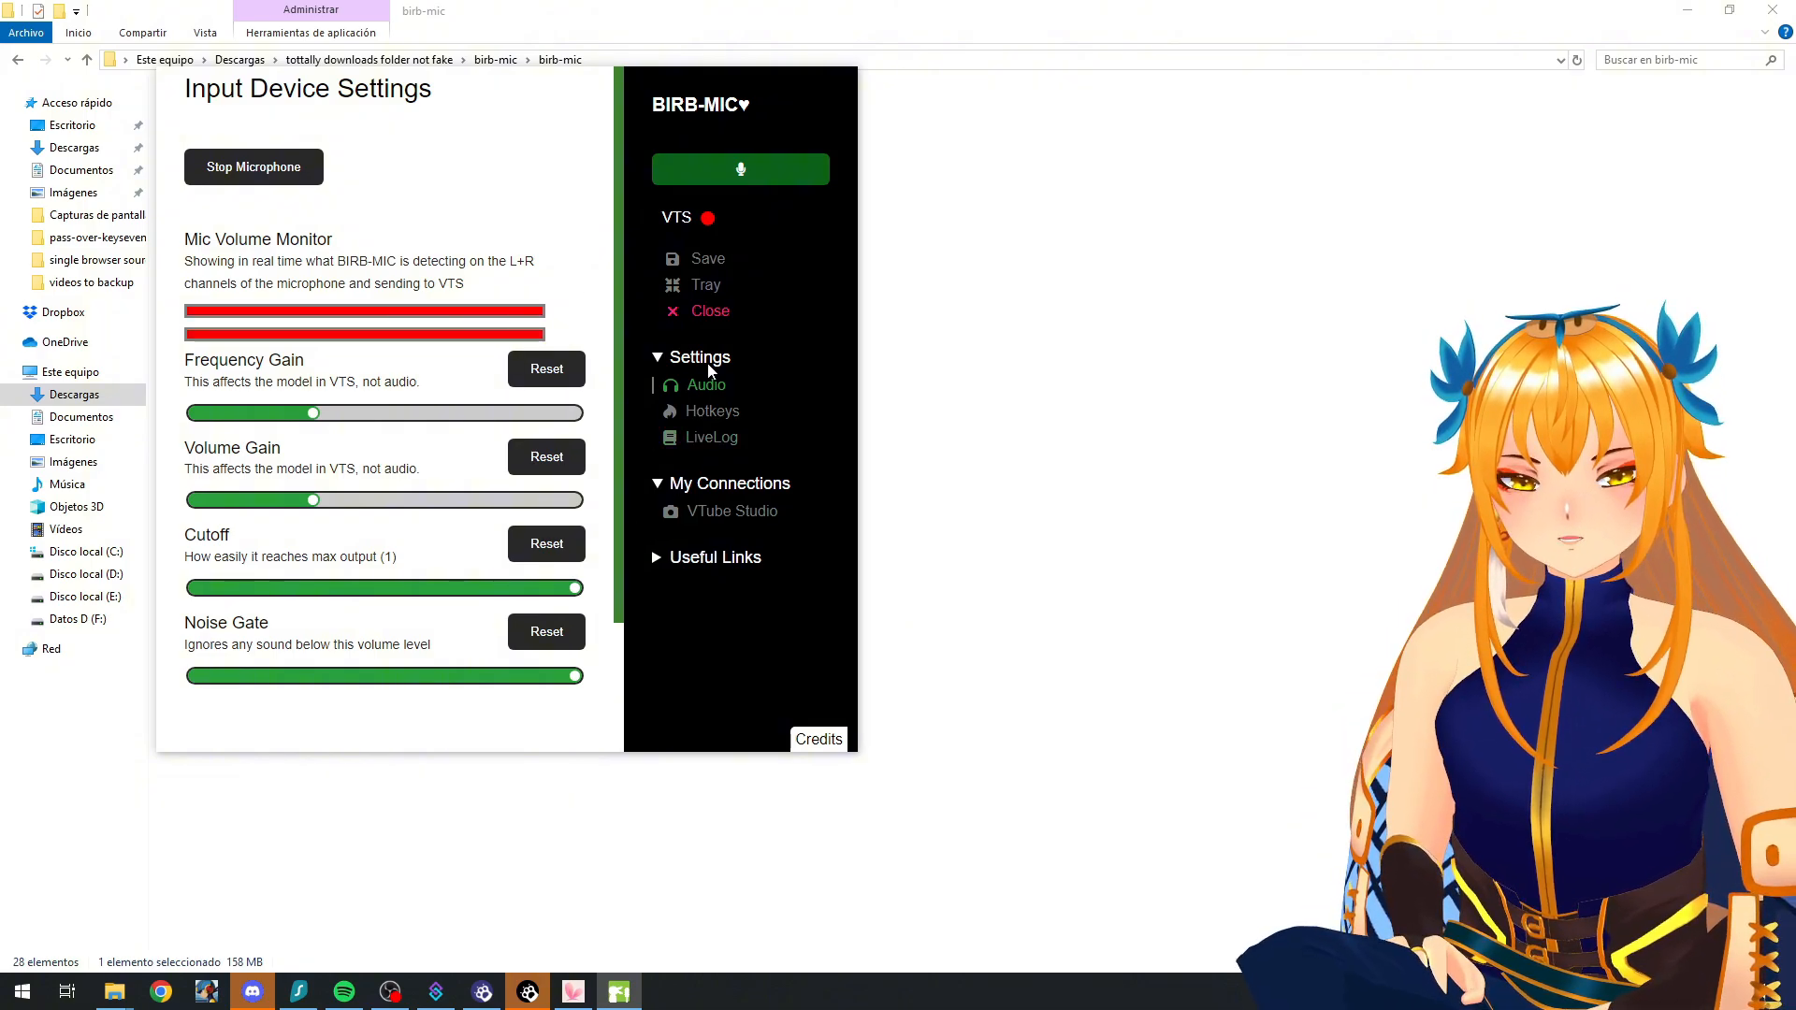
Step: Mute BIRB-MIC's microphone capture and turn it back on
click(740, 170)
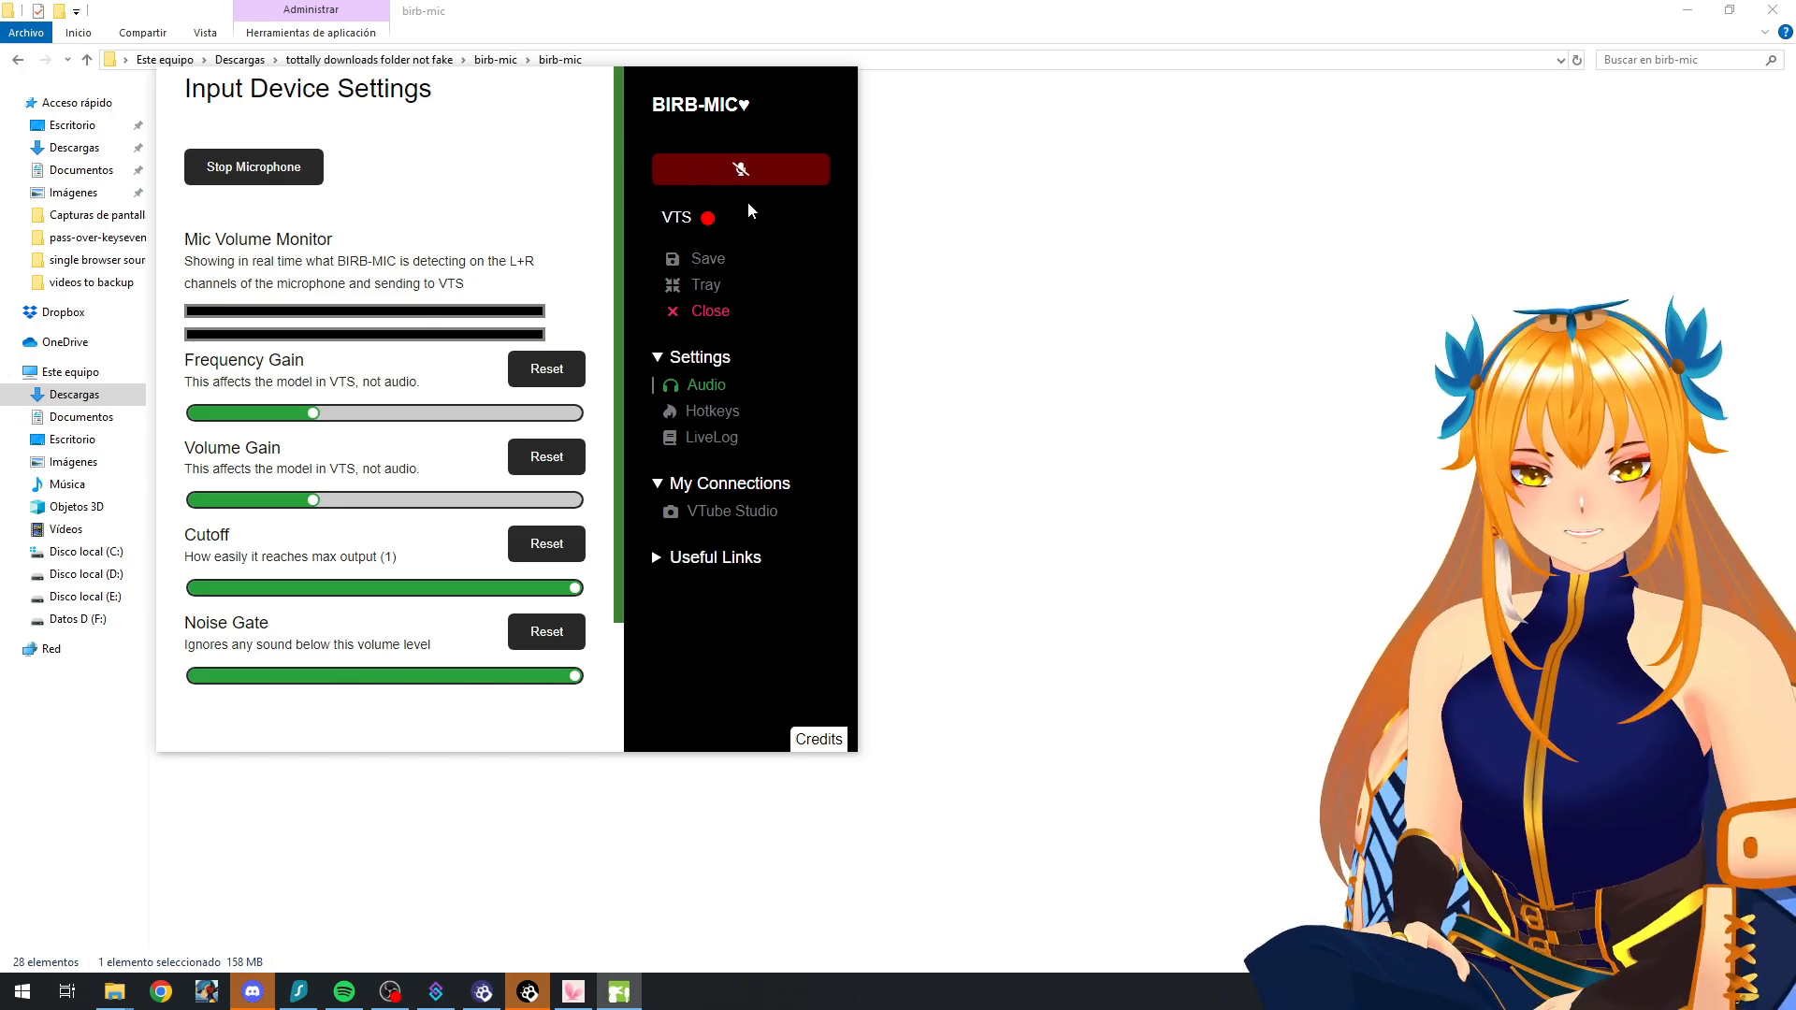
click(733, 178)
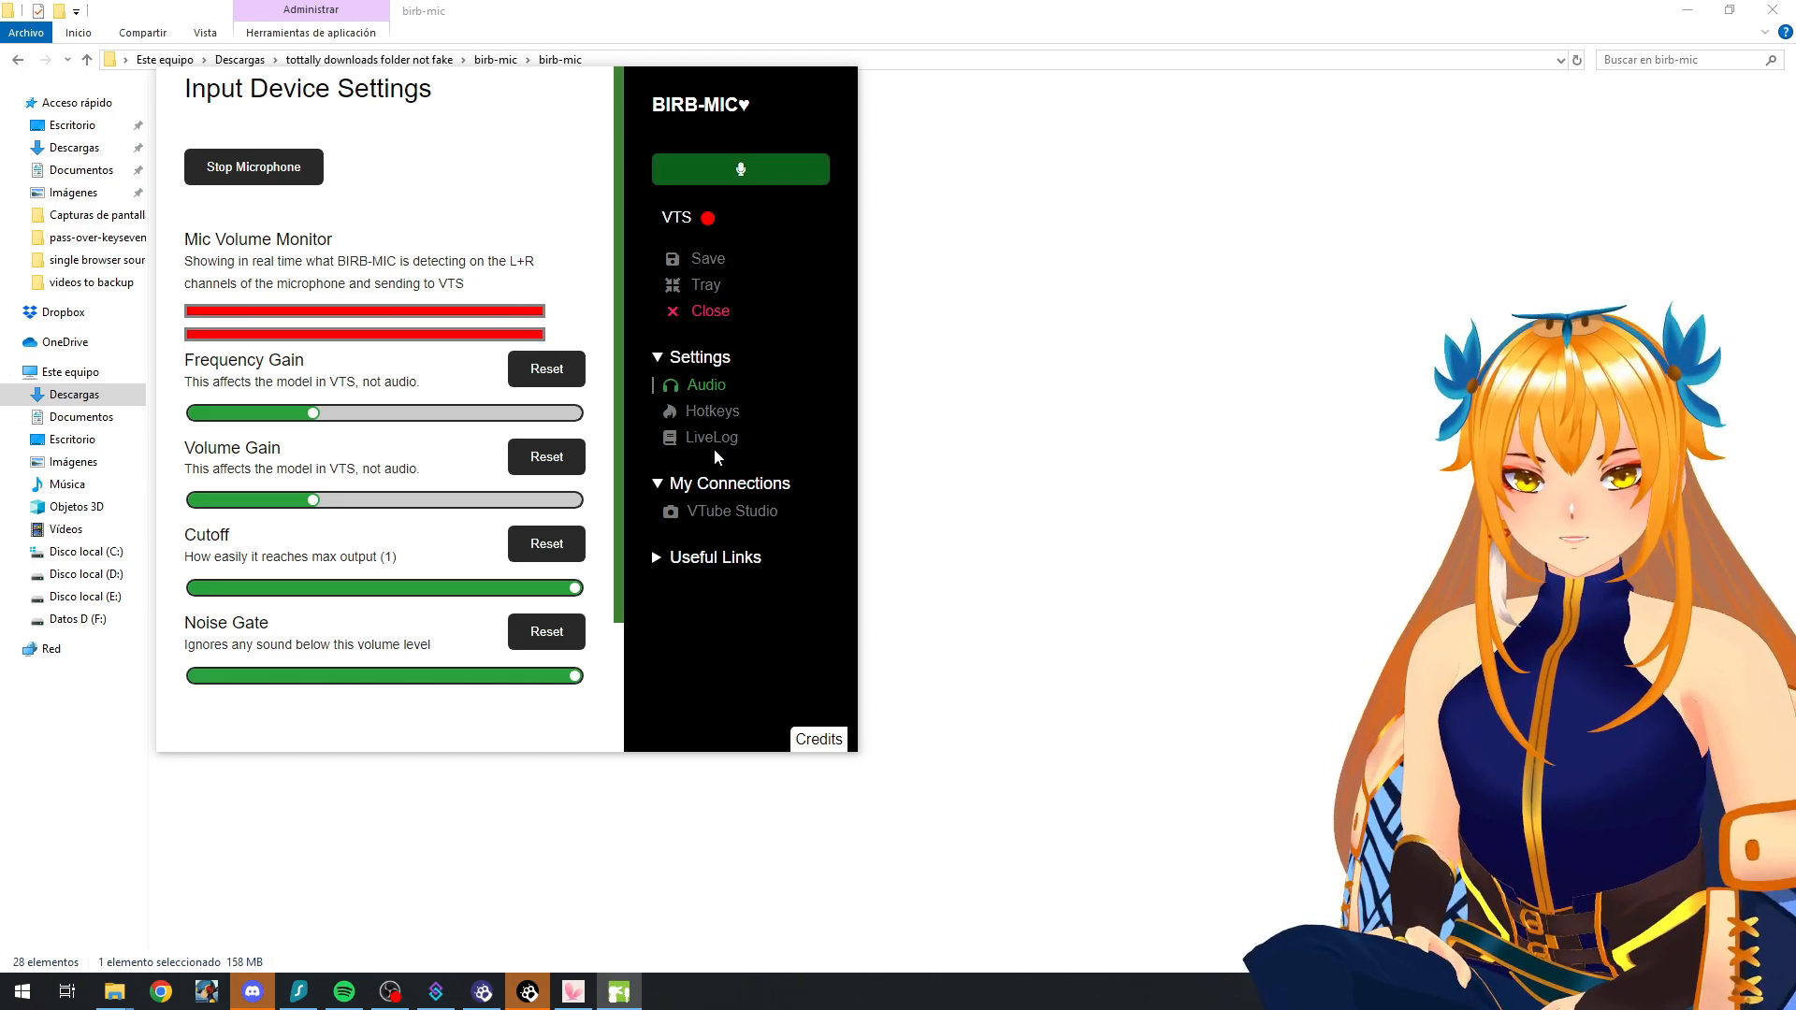
Step: Save the keybind settings with F7 as the Toggle Microphone hotkey and test the hotkey by toggling capture repeatedly
click(718, 415)
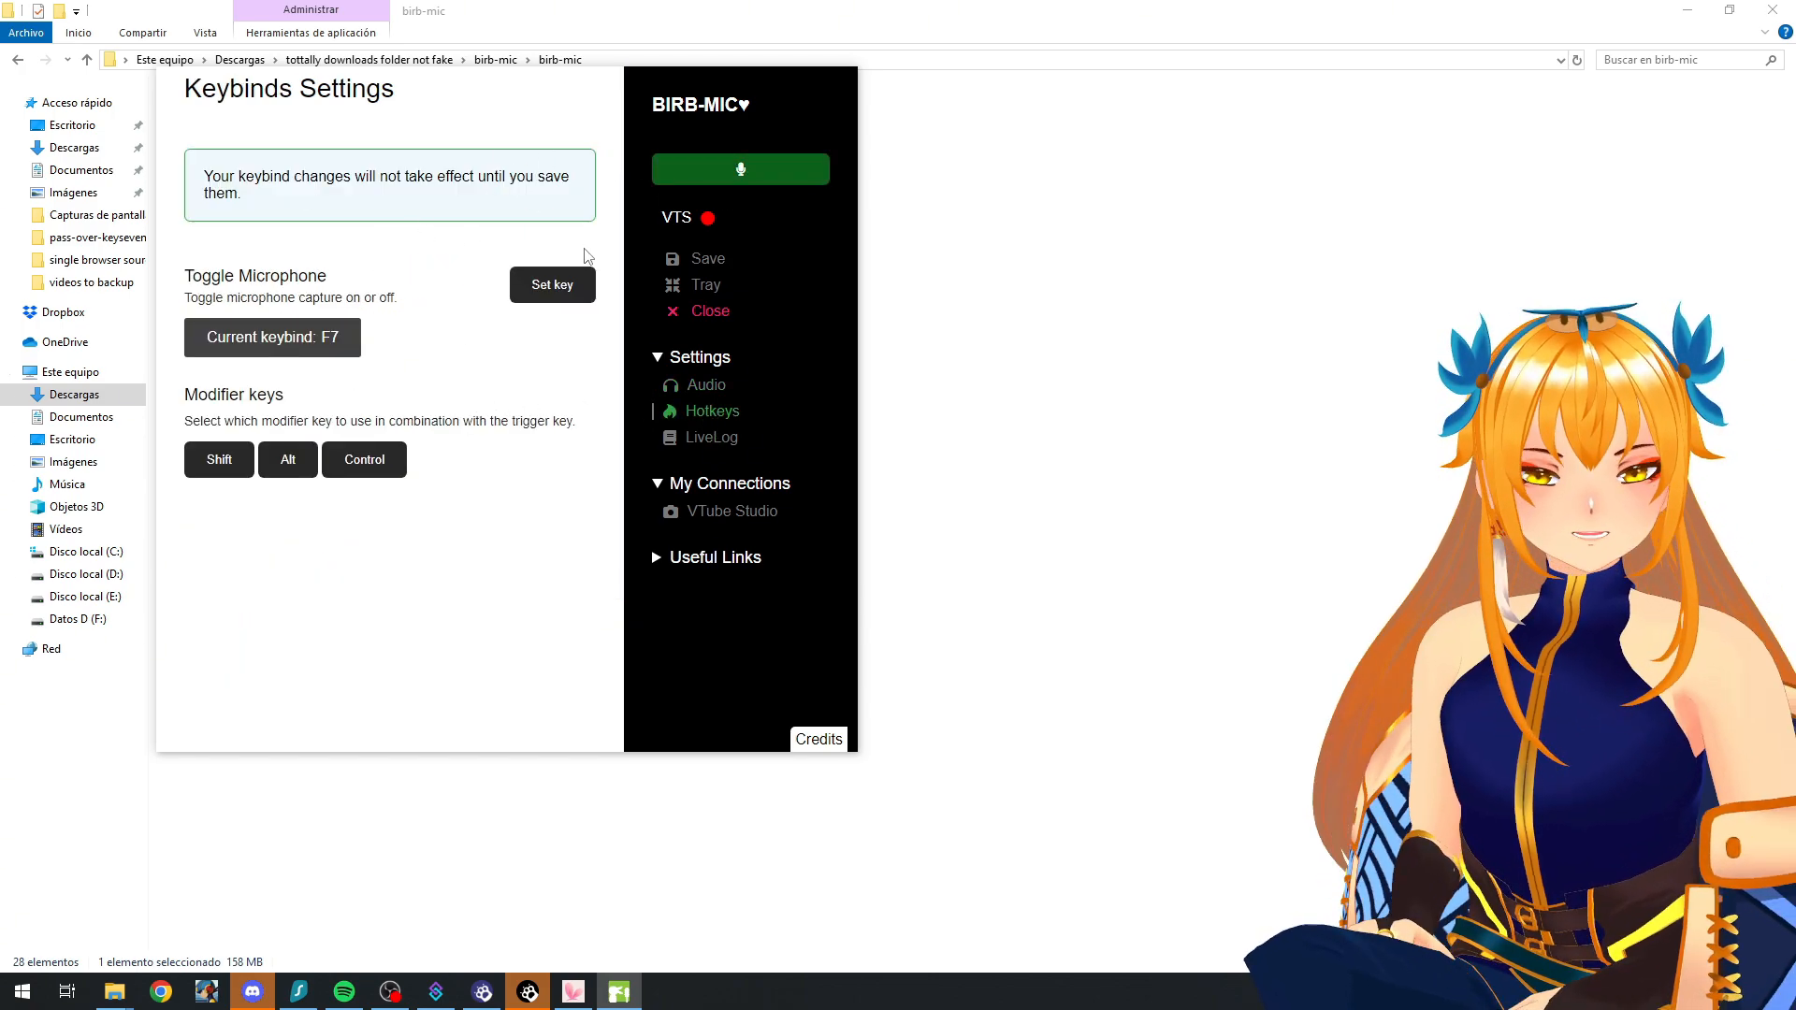
click(701, 262)
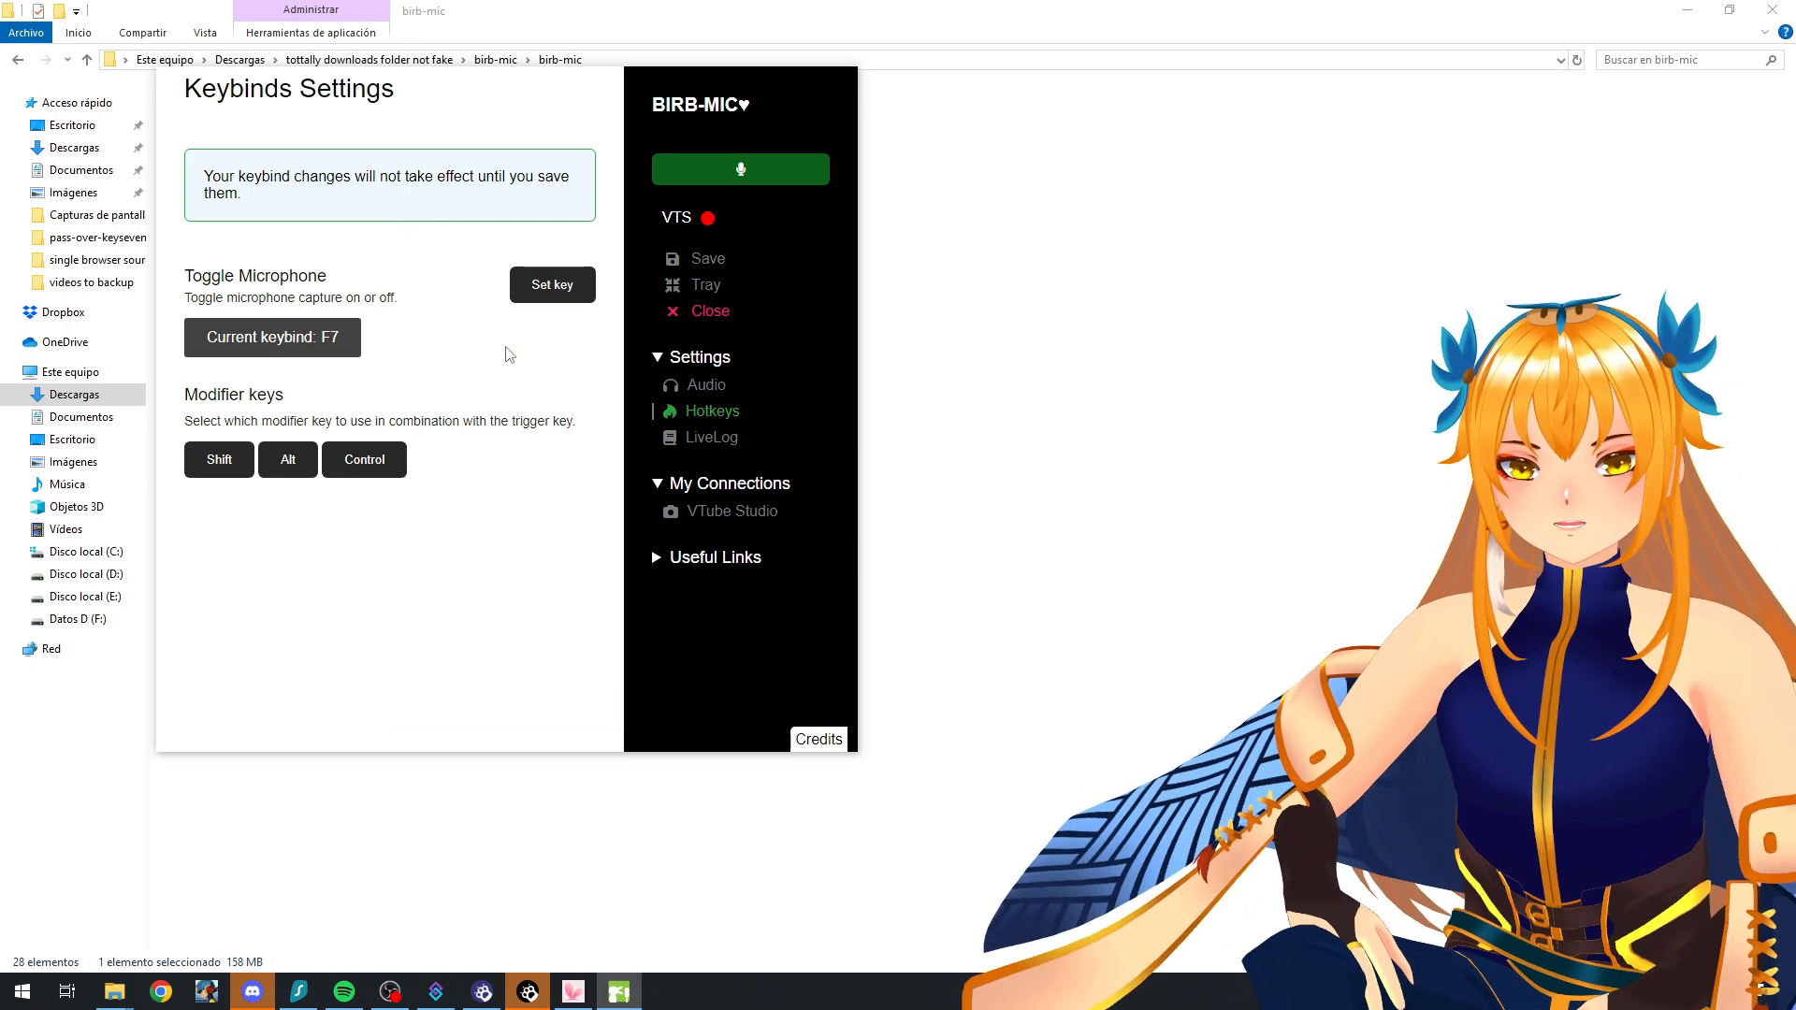
key(F7)
key(F7)
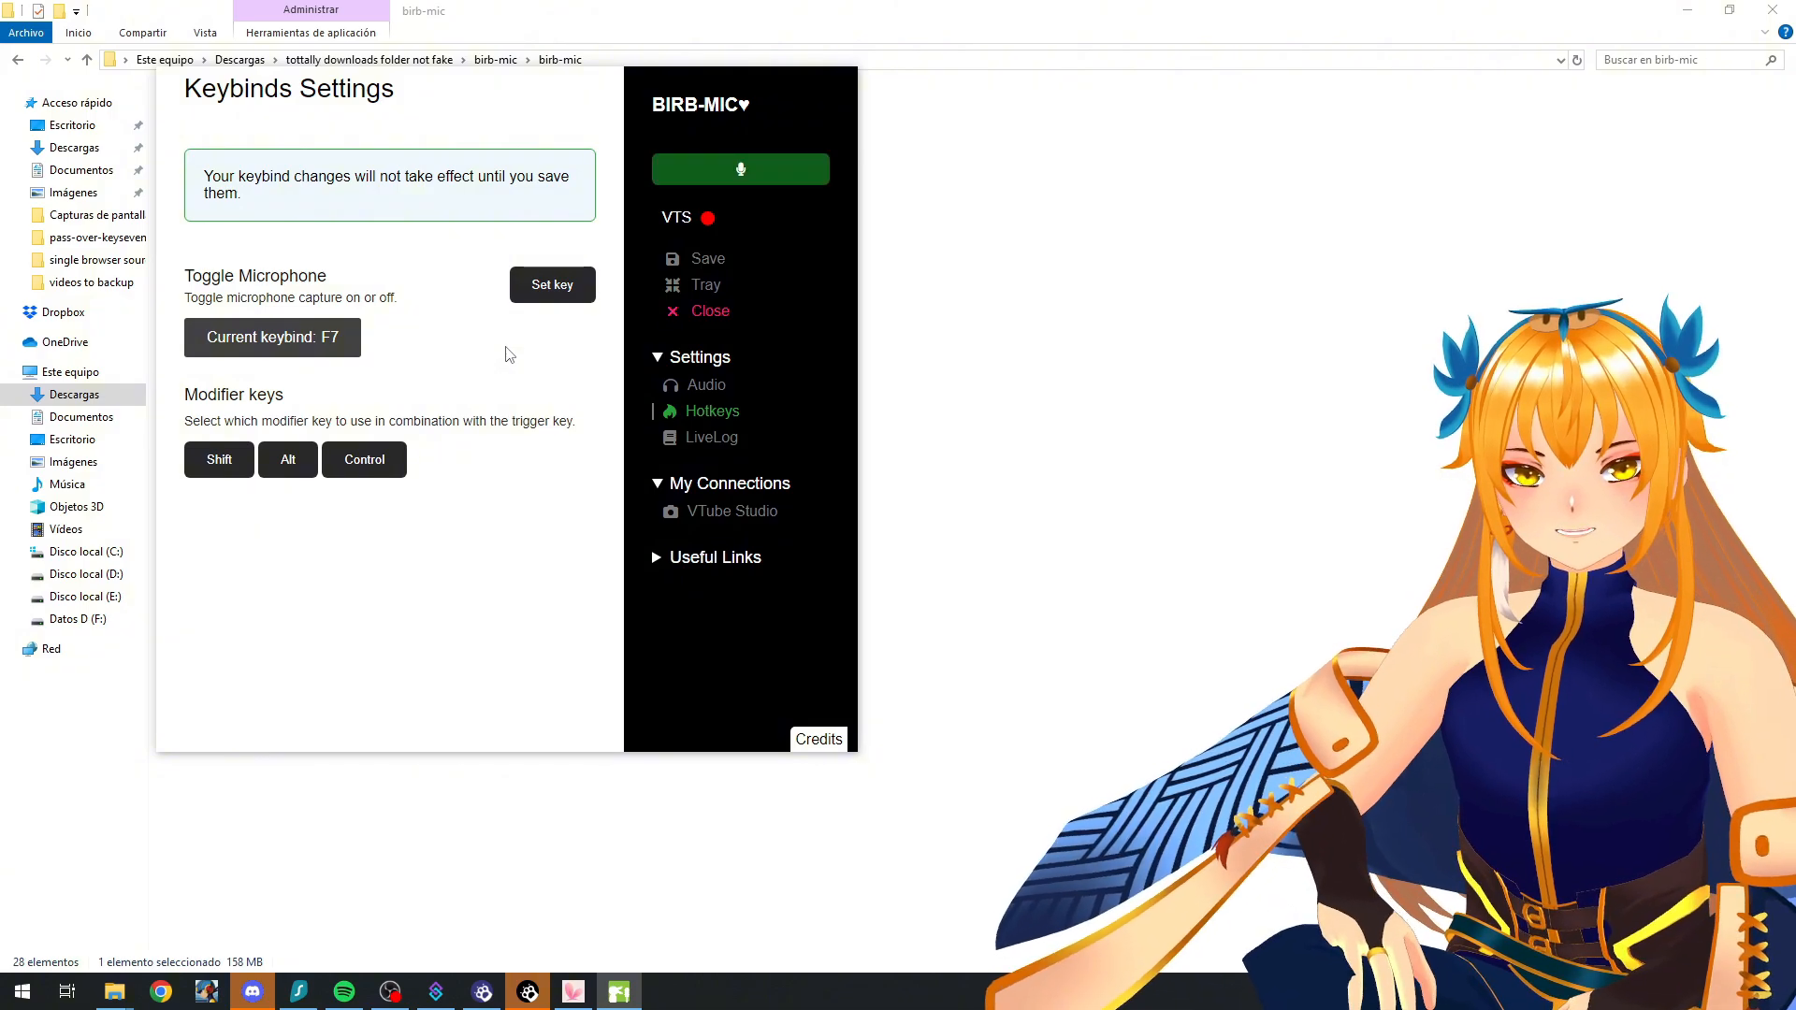
key(F7)
key(F7)
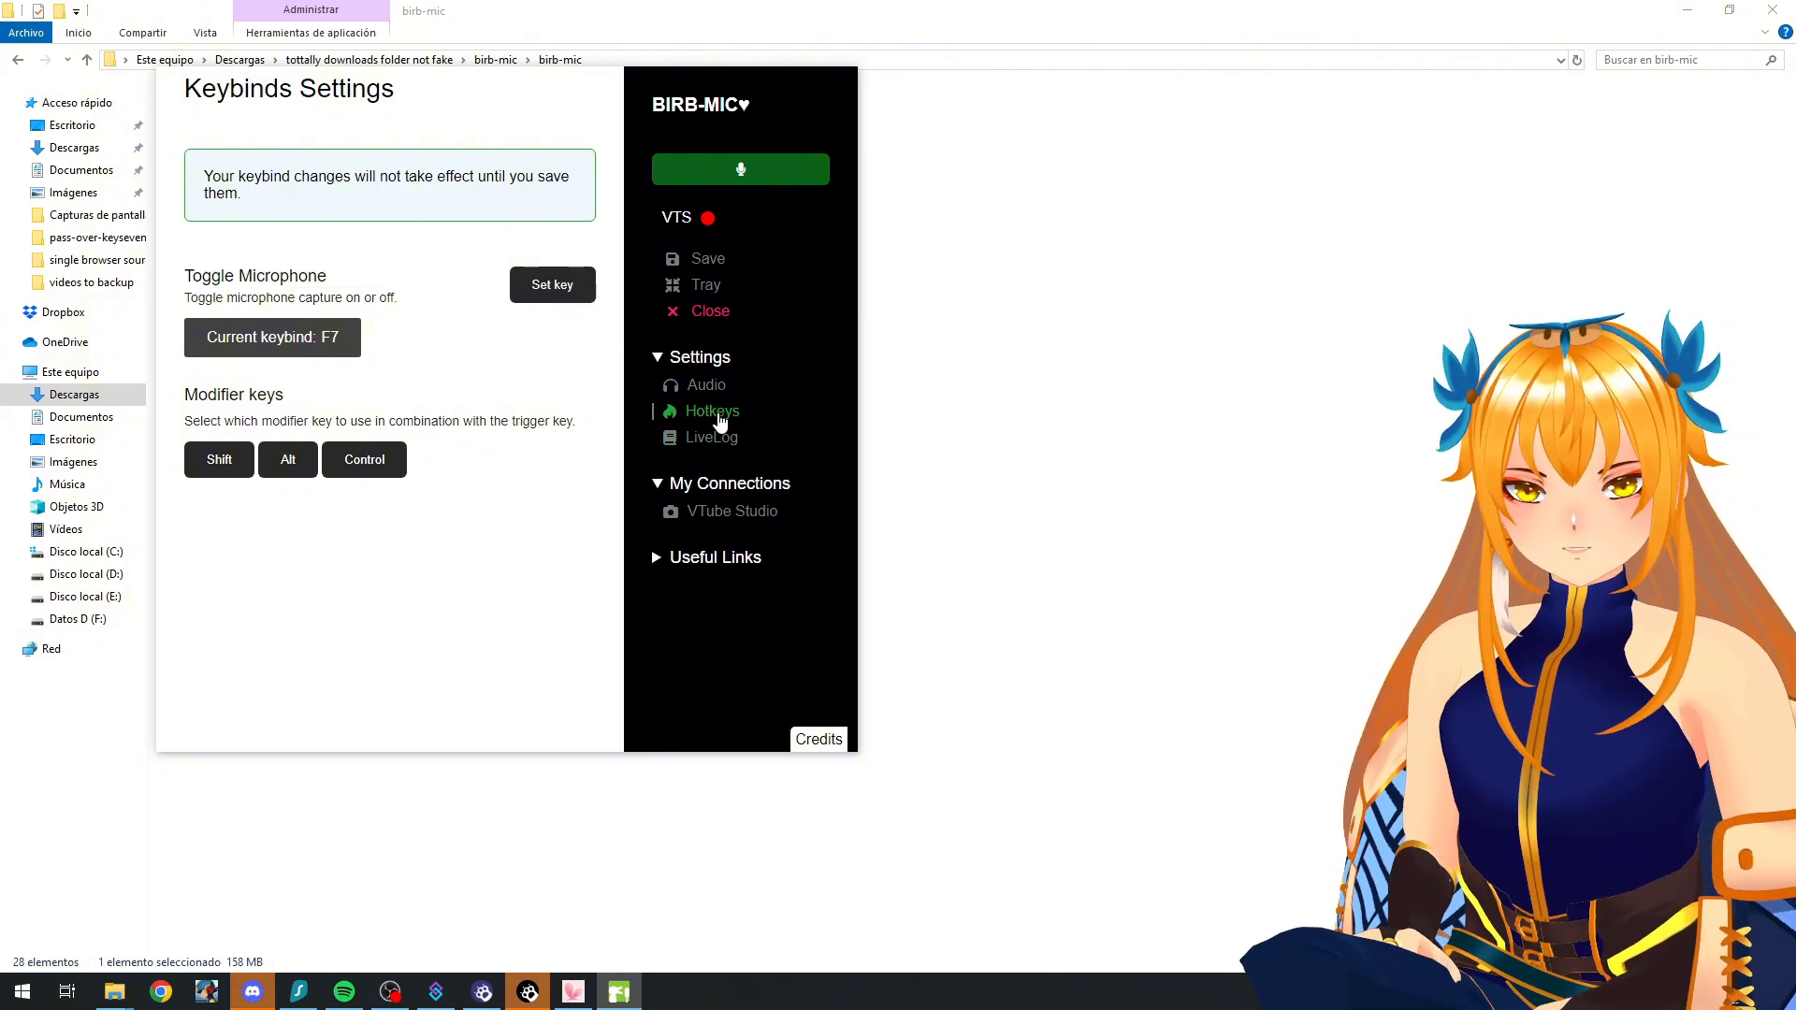
Step: In the audio settings, try the Noise Gate at just over a third of its range, and reset it to its default
click(706, 380)
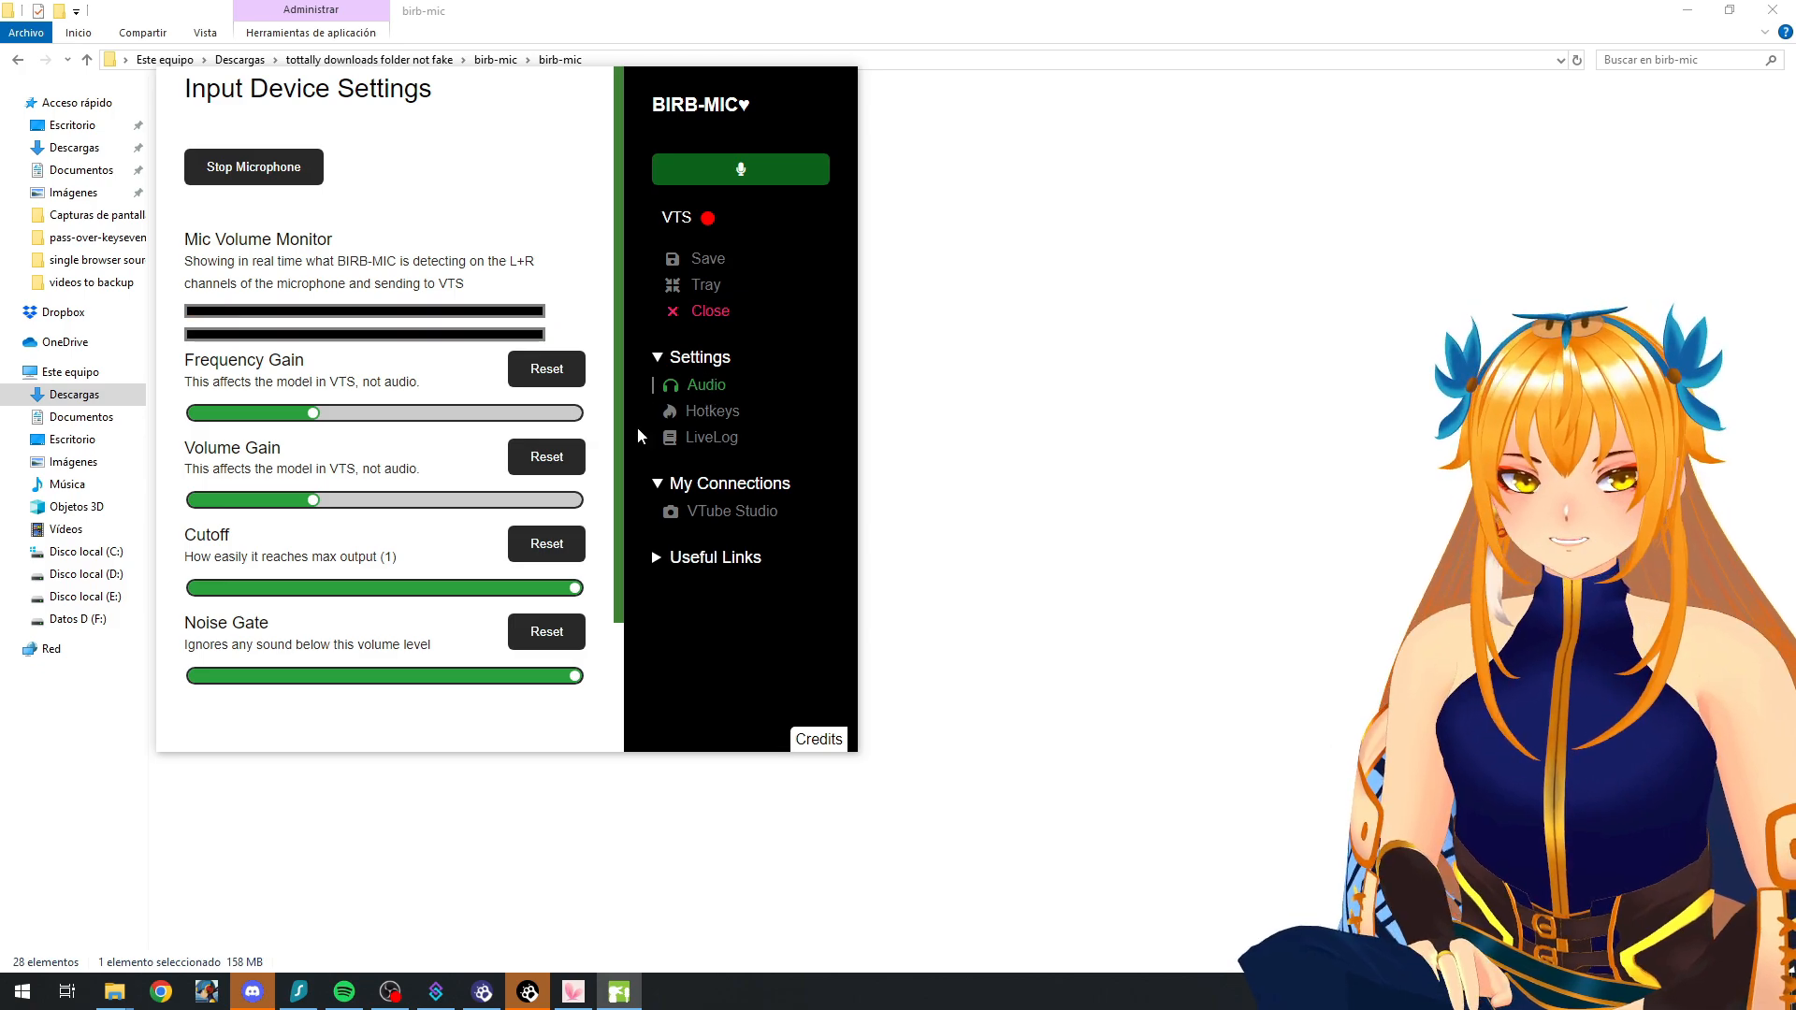
scroll(359, 613, down, 2)
scroll(346, 622, up, 1)
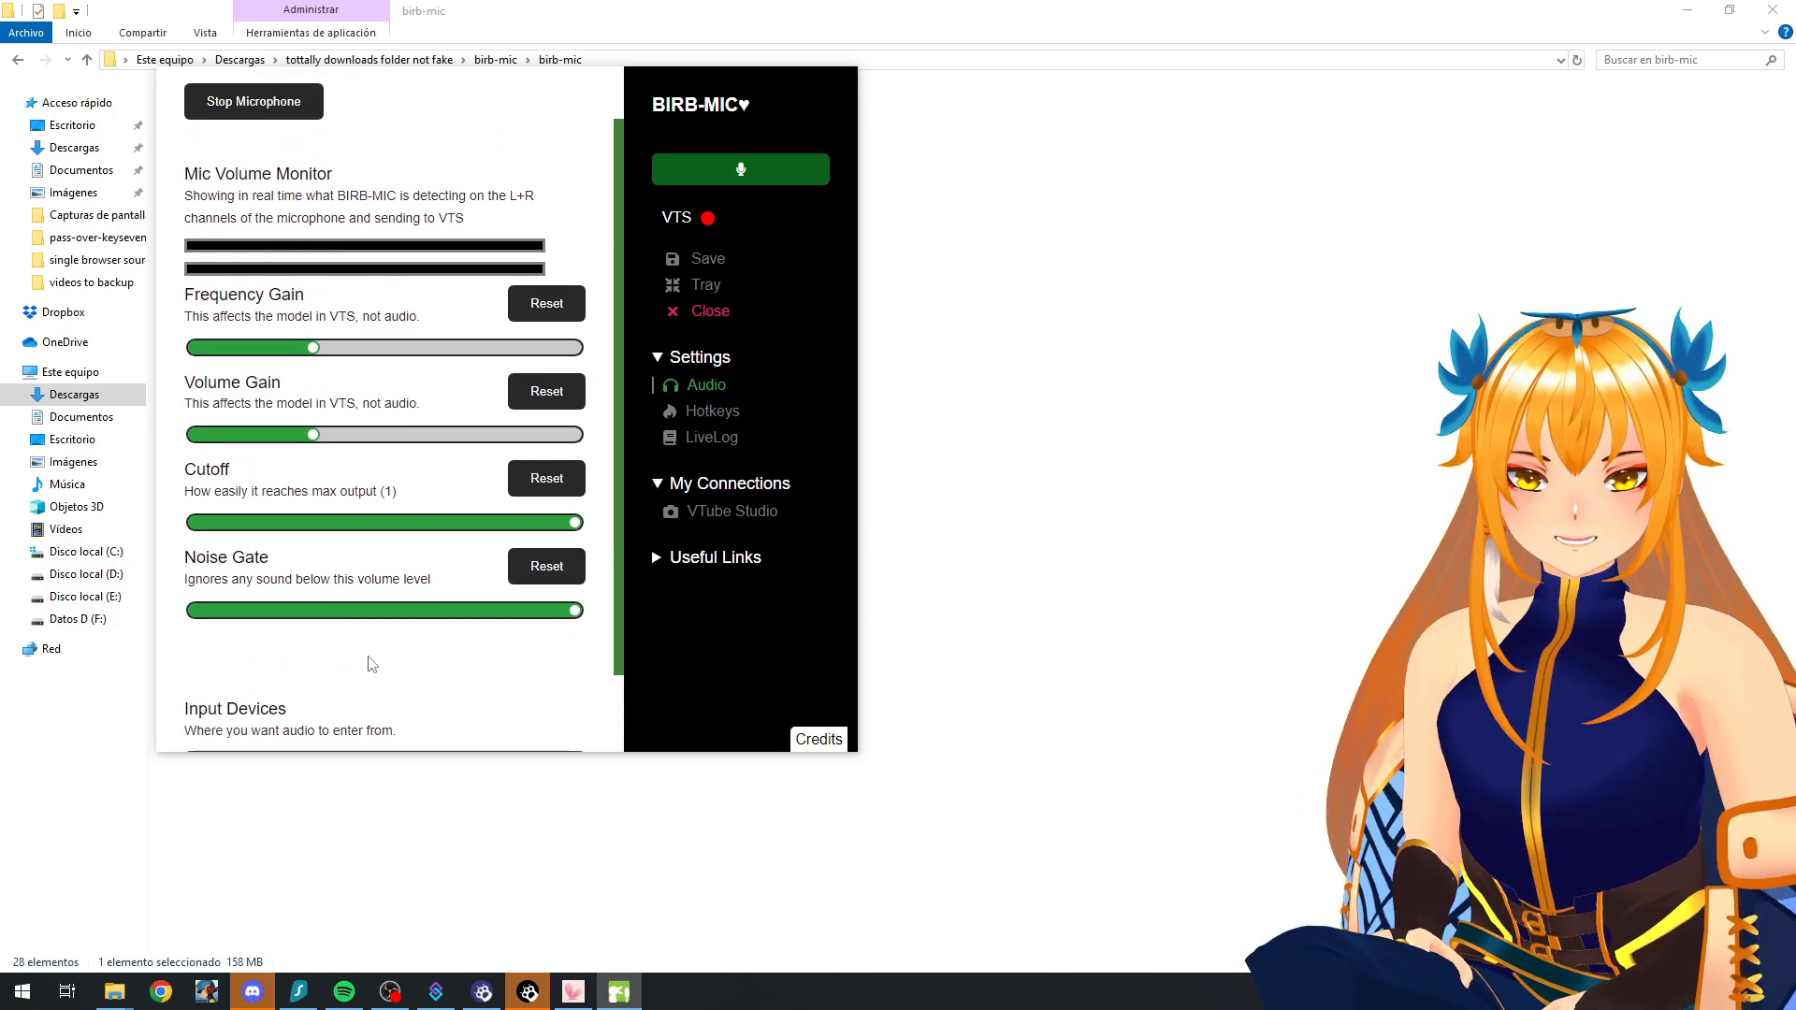
drag(376, 621, 335, 608)
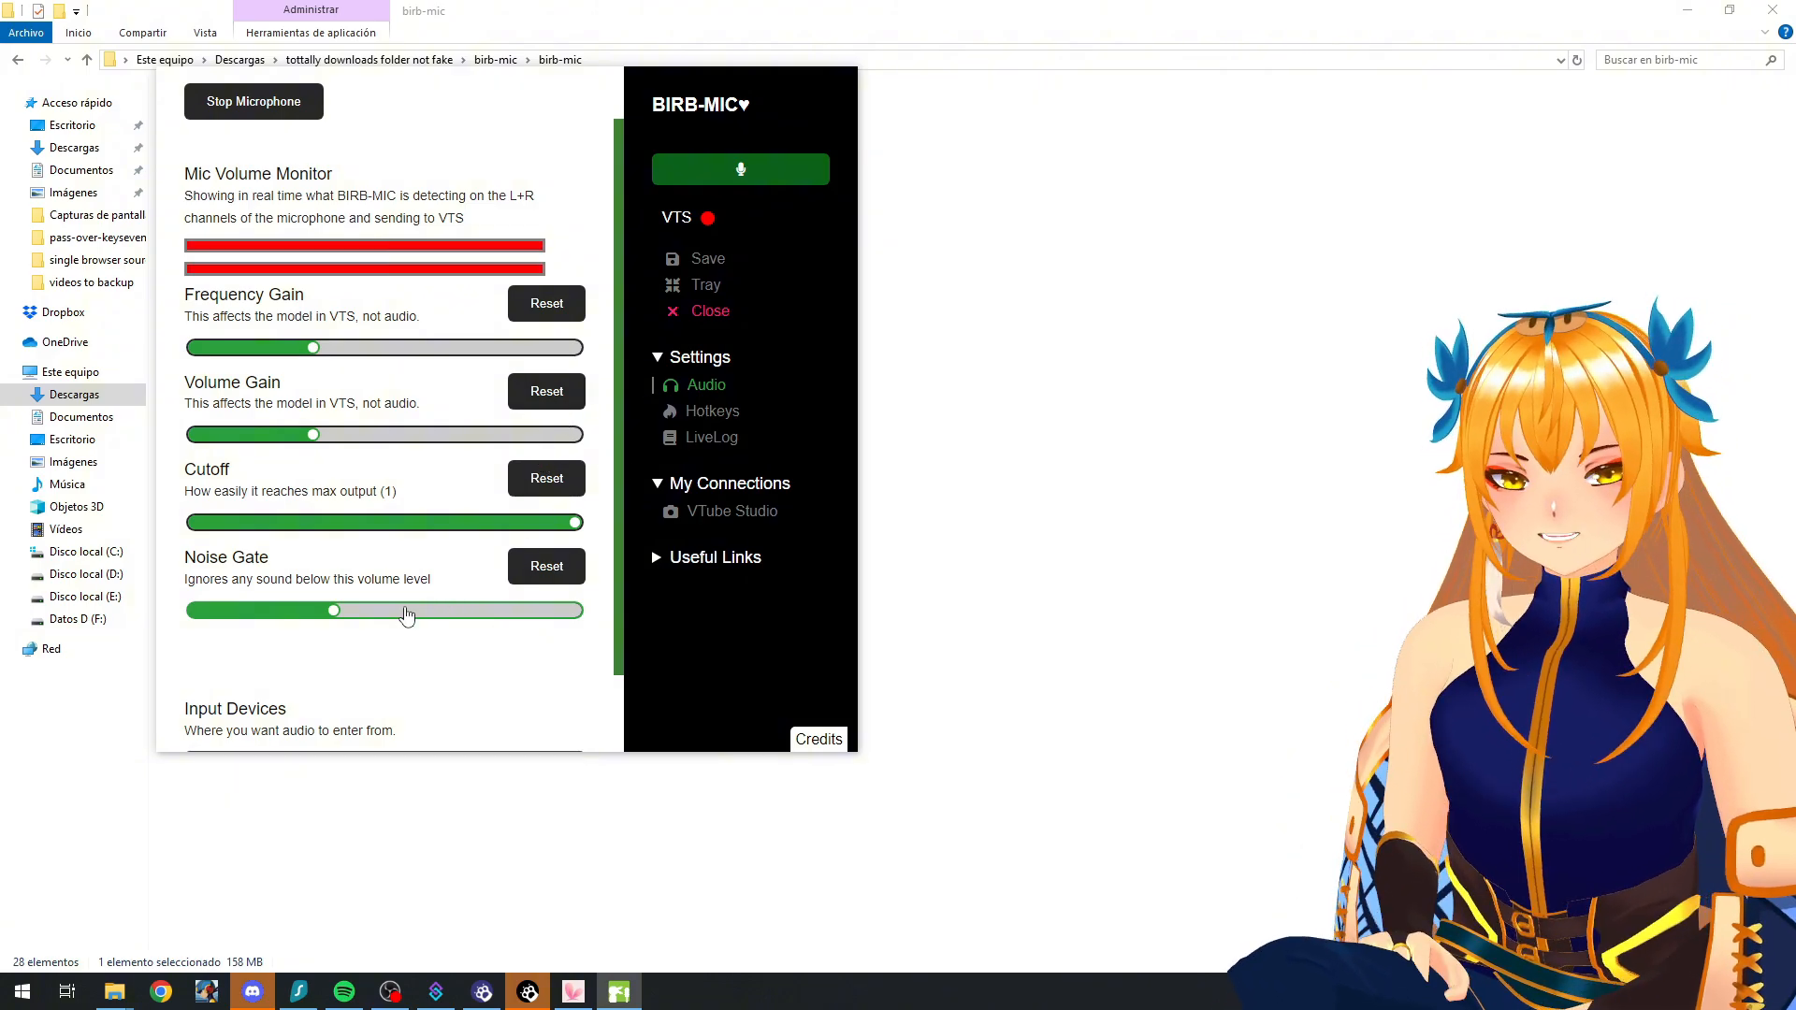
click(552, 569)
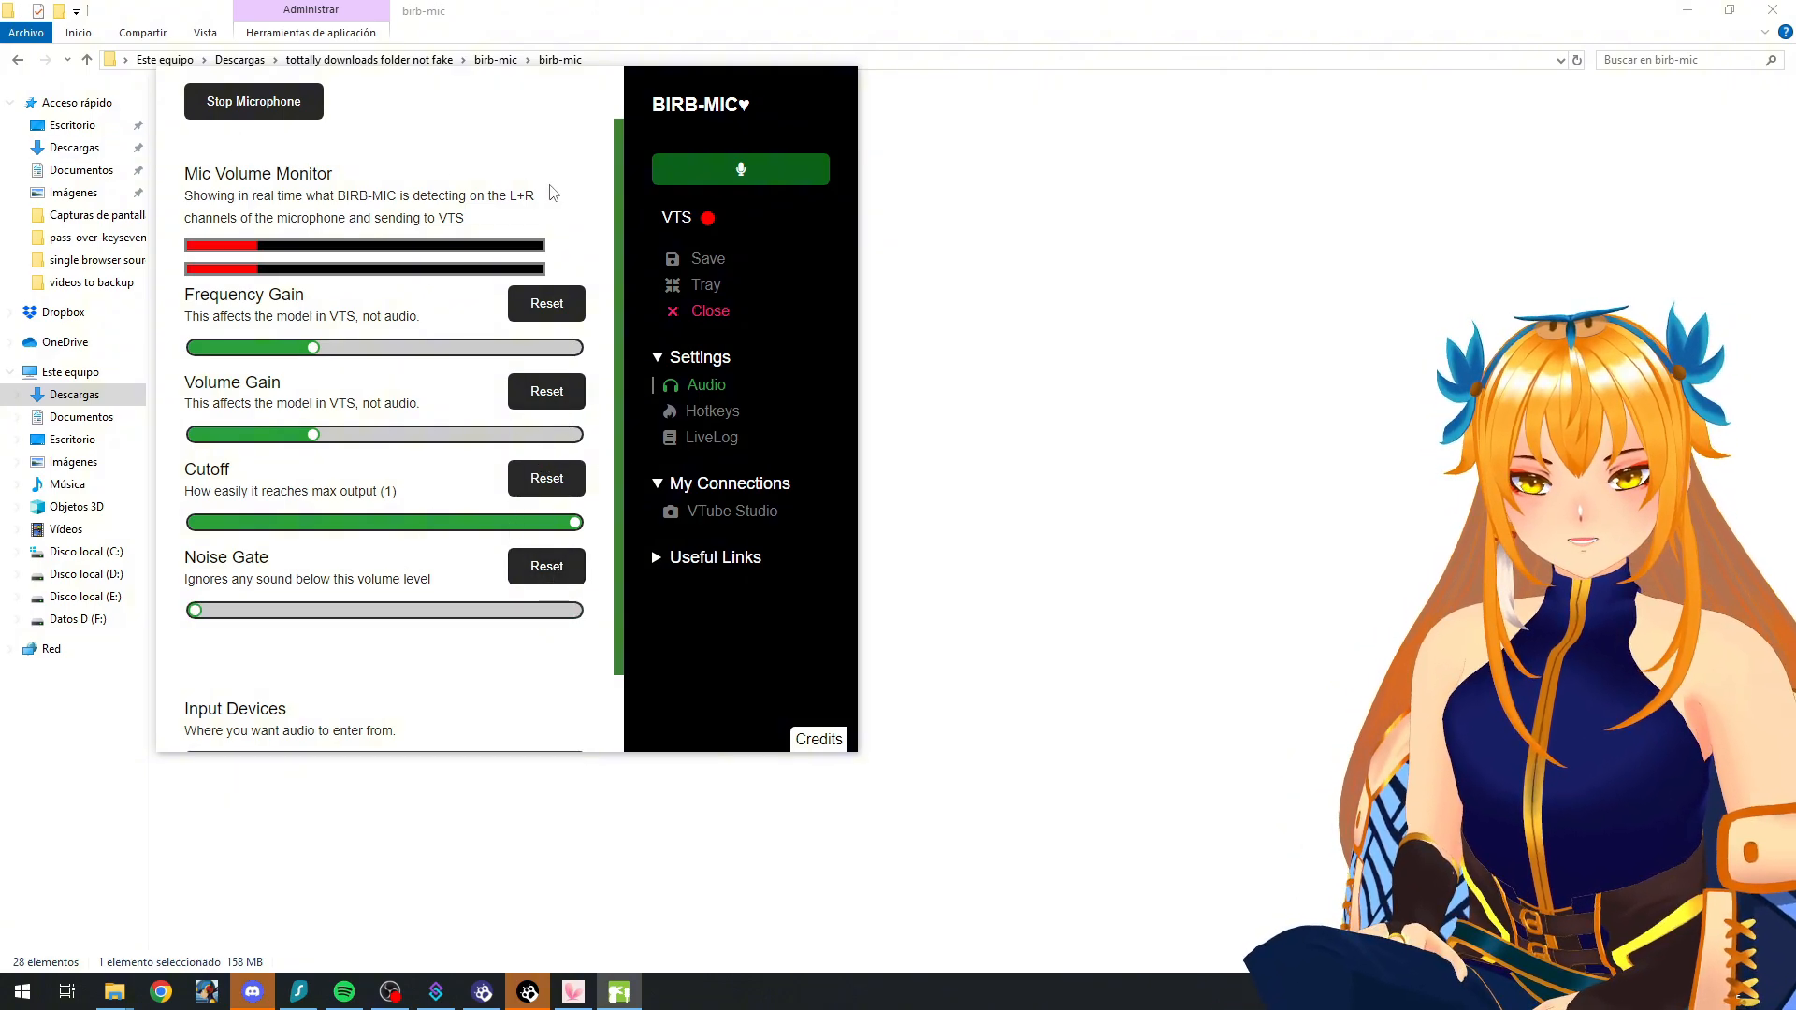
scroll(274, 493, up, 1)
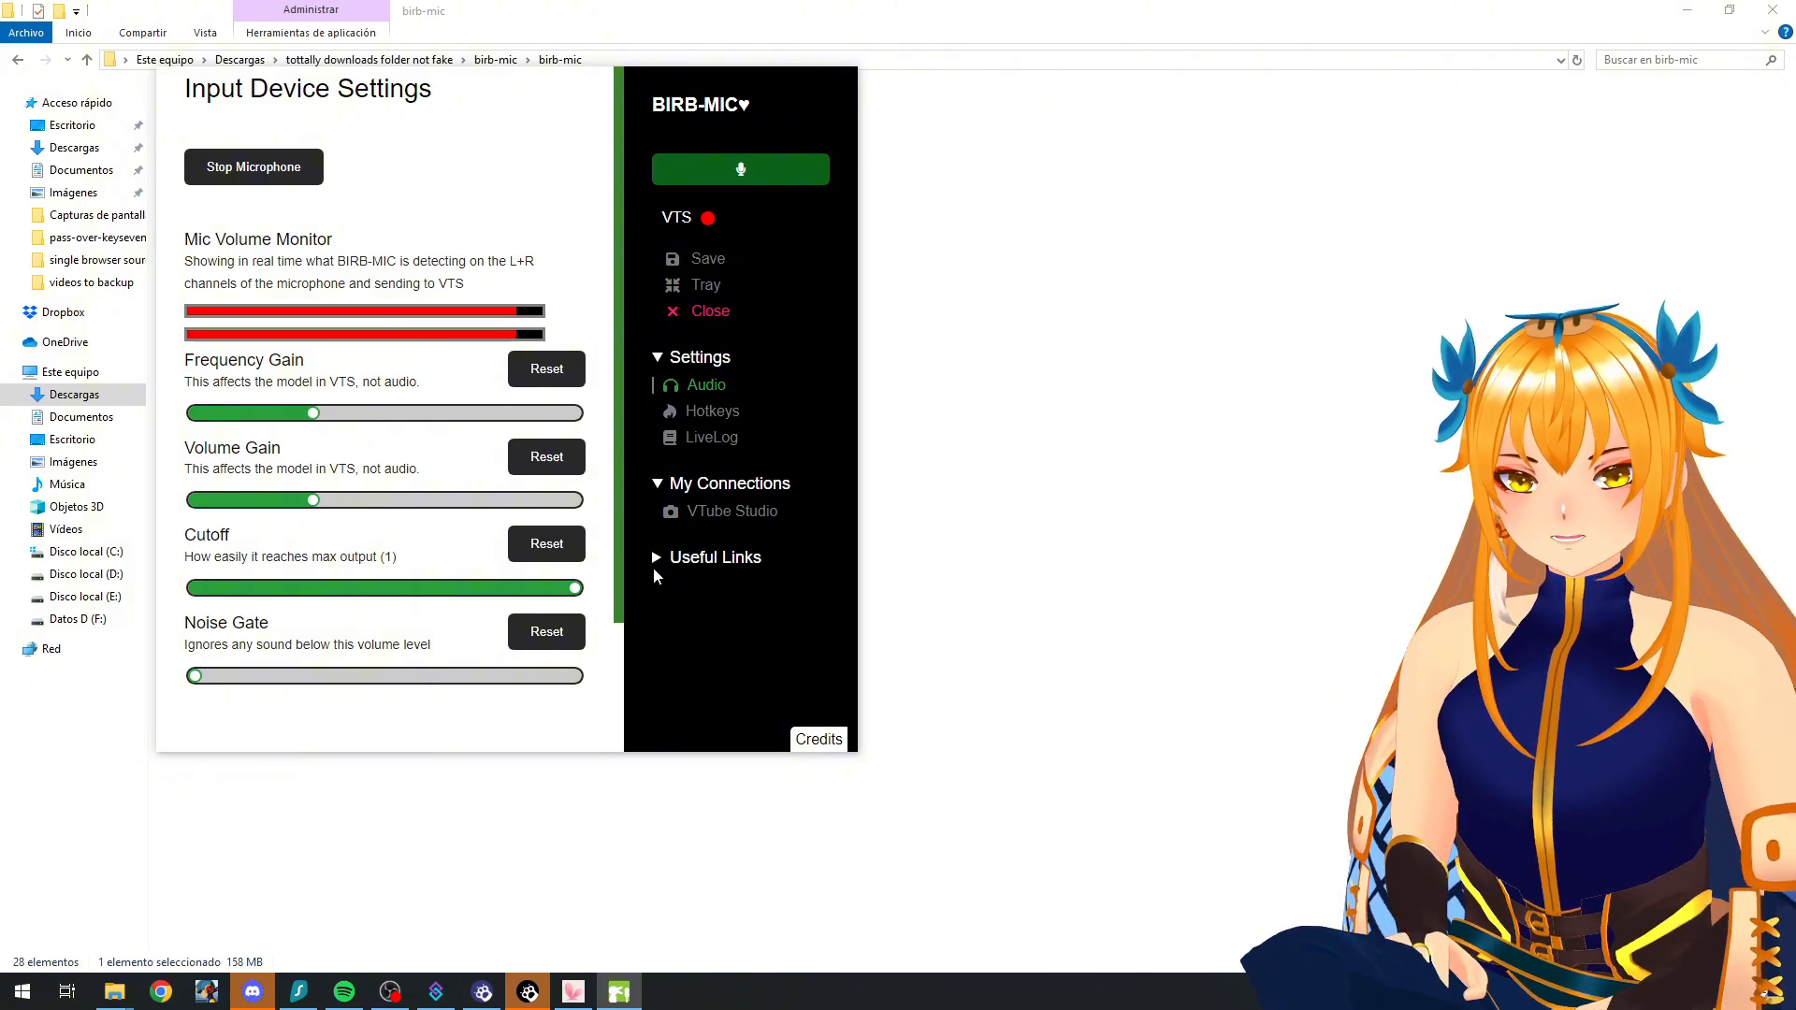
Step: Switch to VTube Studio and start its plugin API on port 8001 in the general settings
click(585, 986)
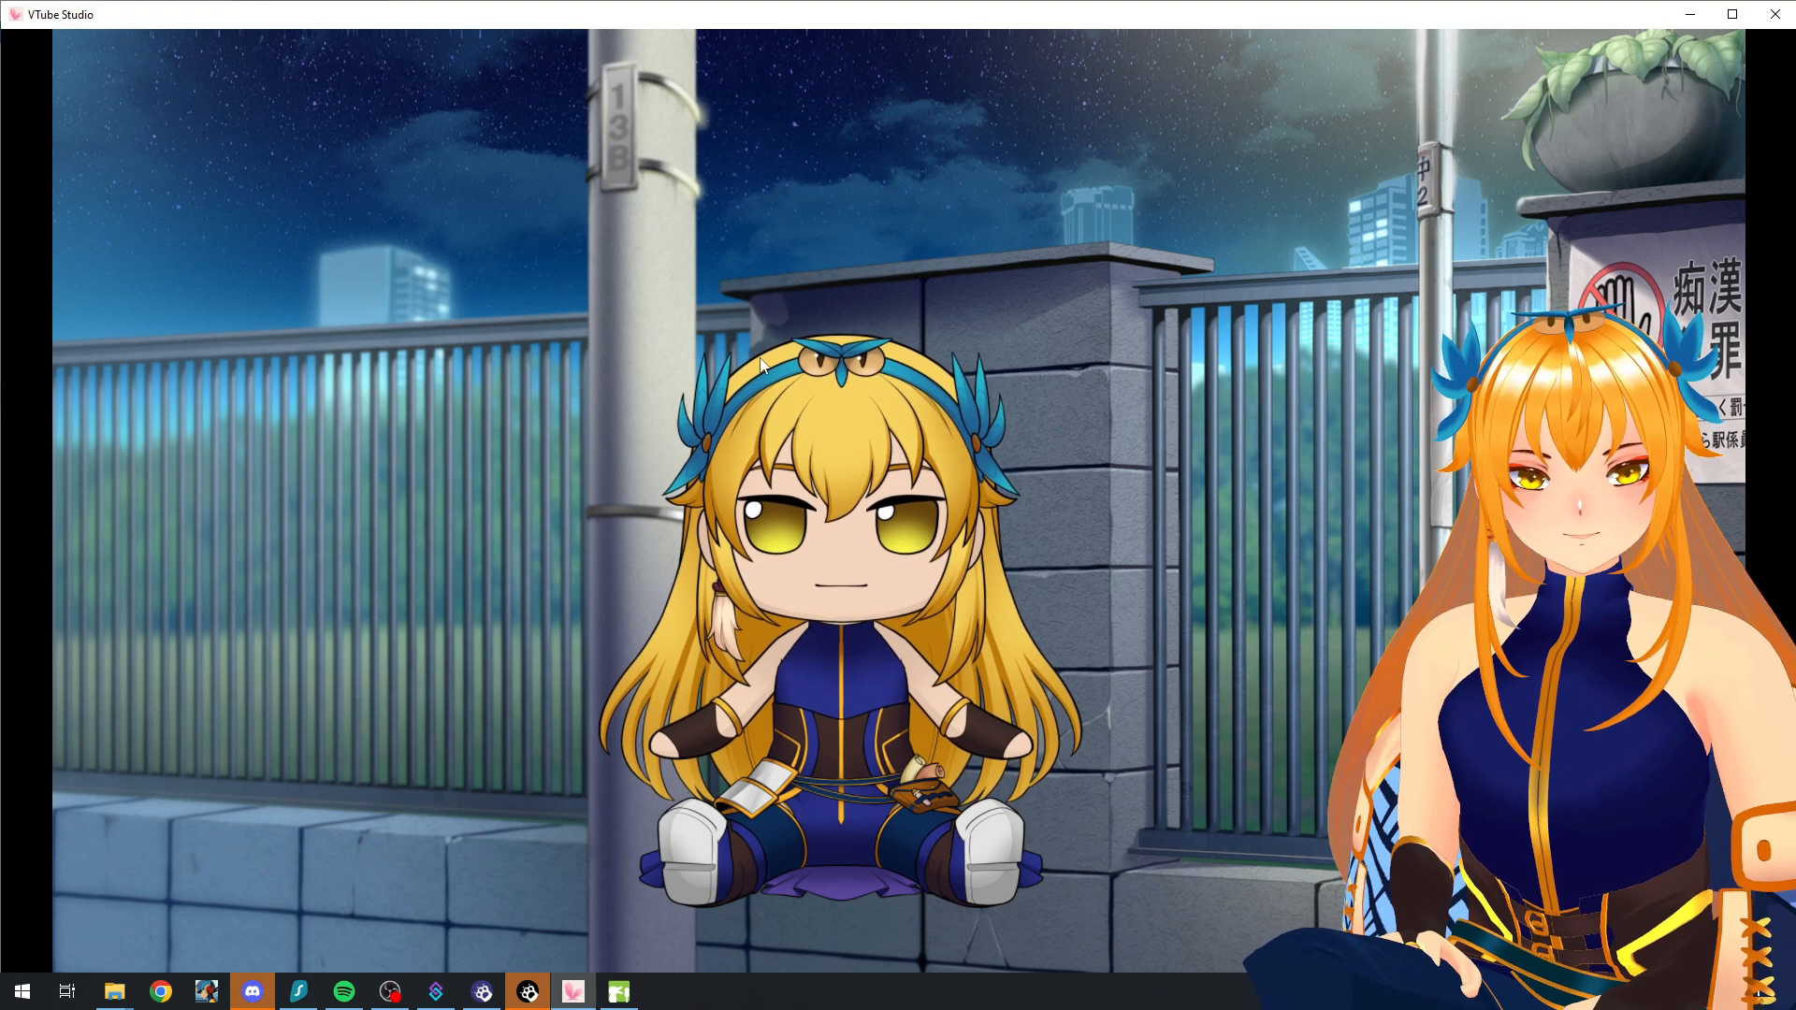
double_click(396, 195)
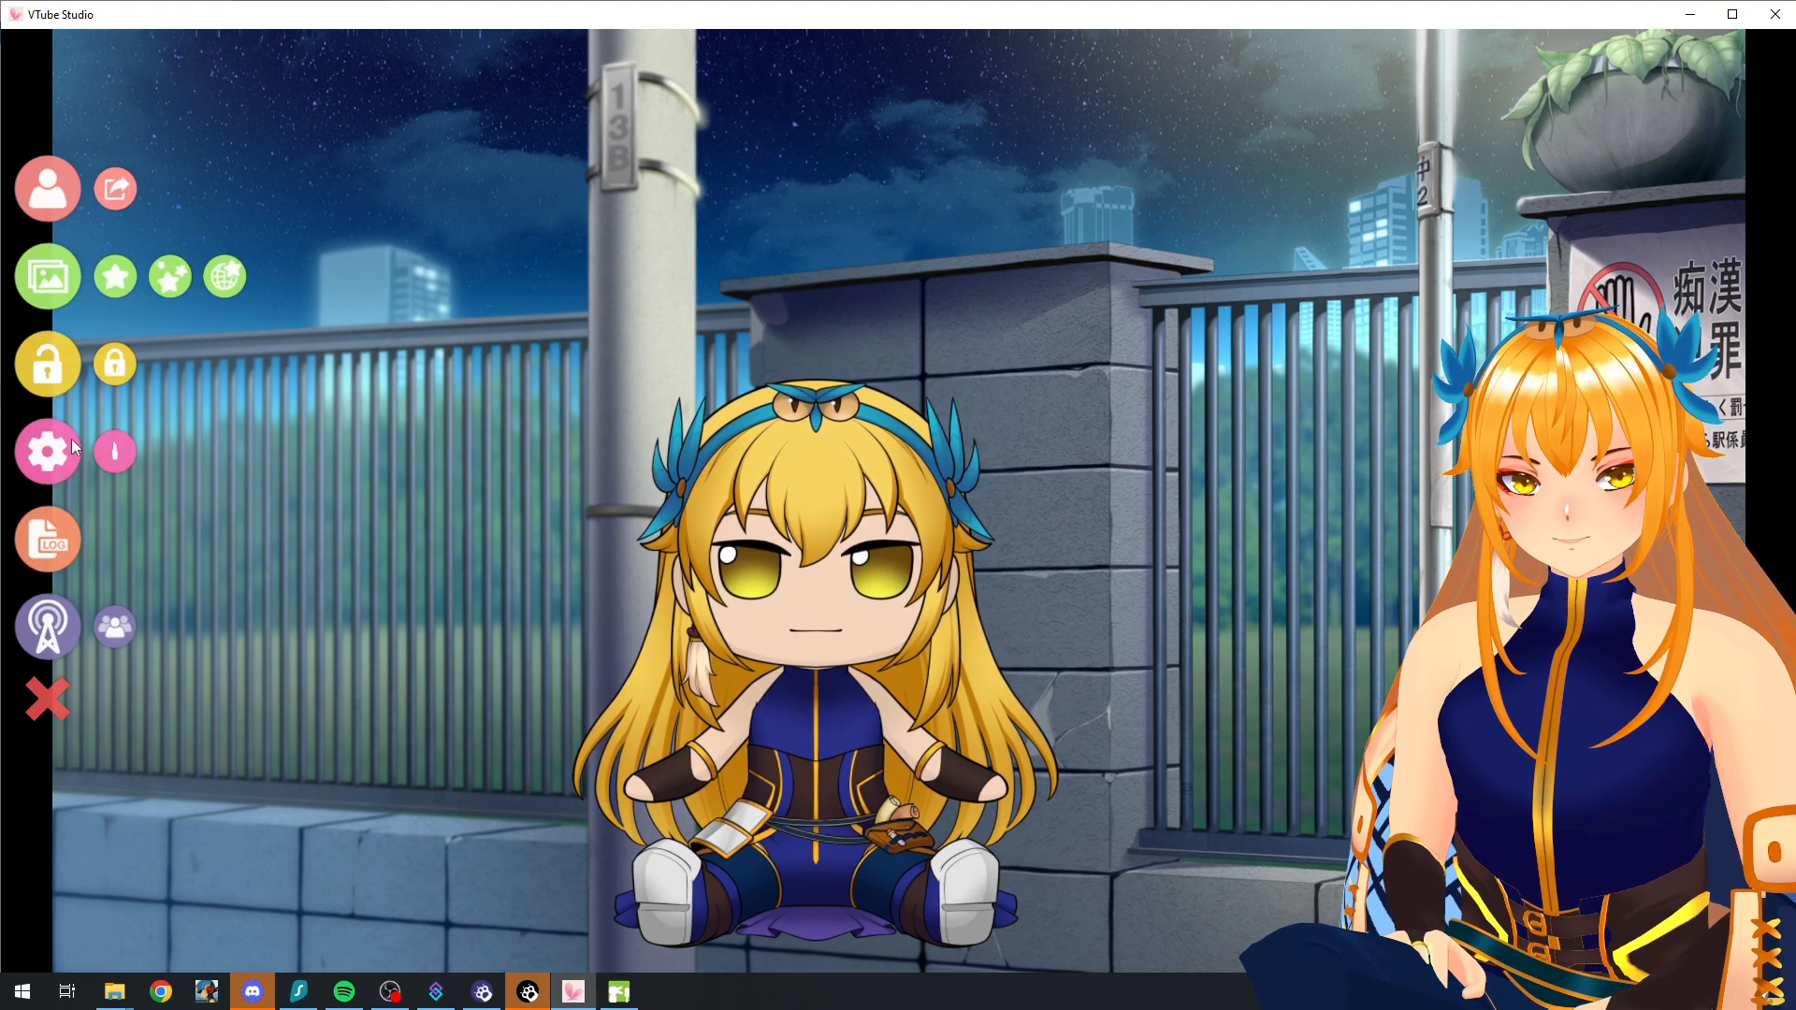
click(71, 440)
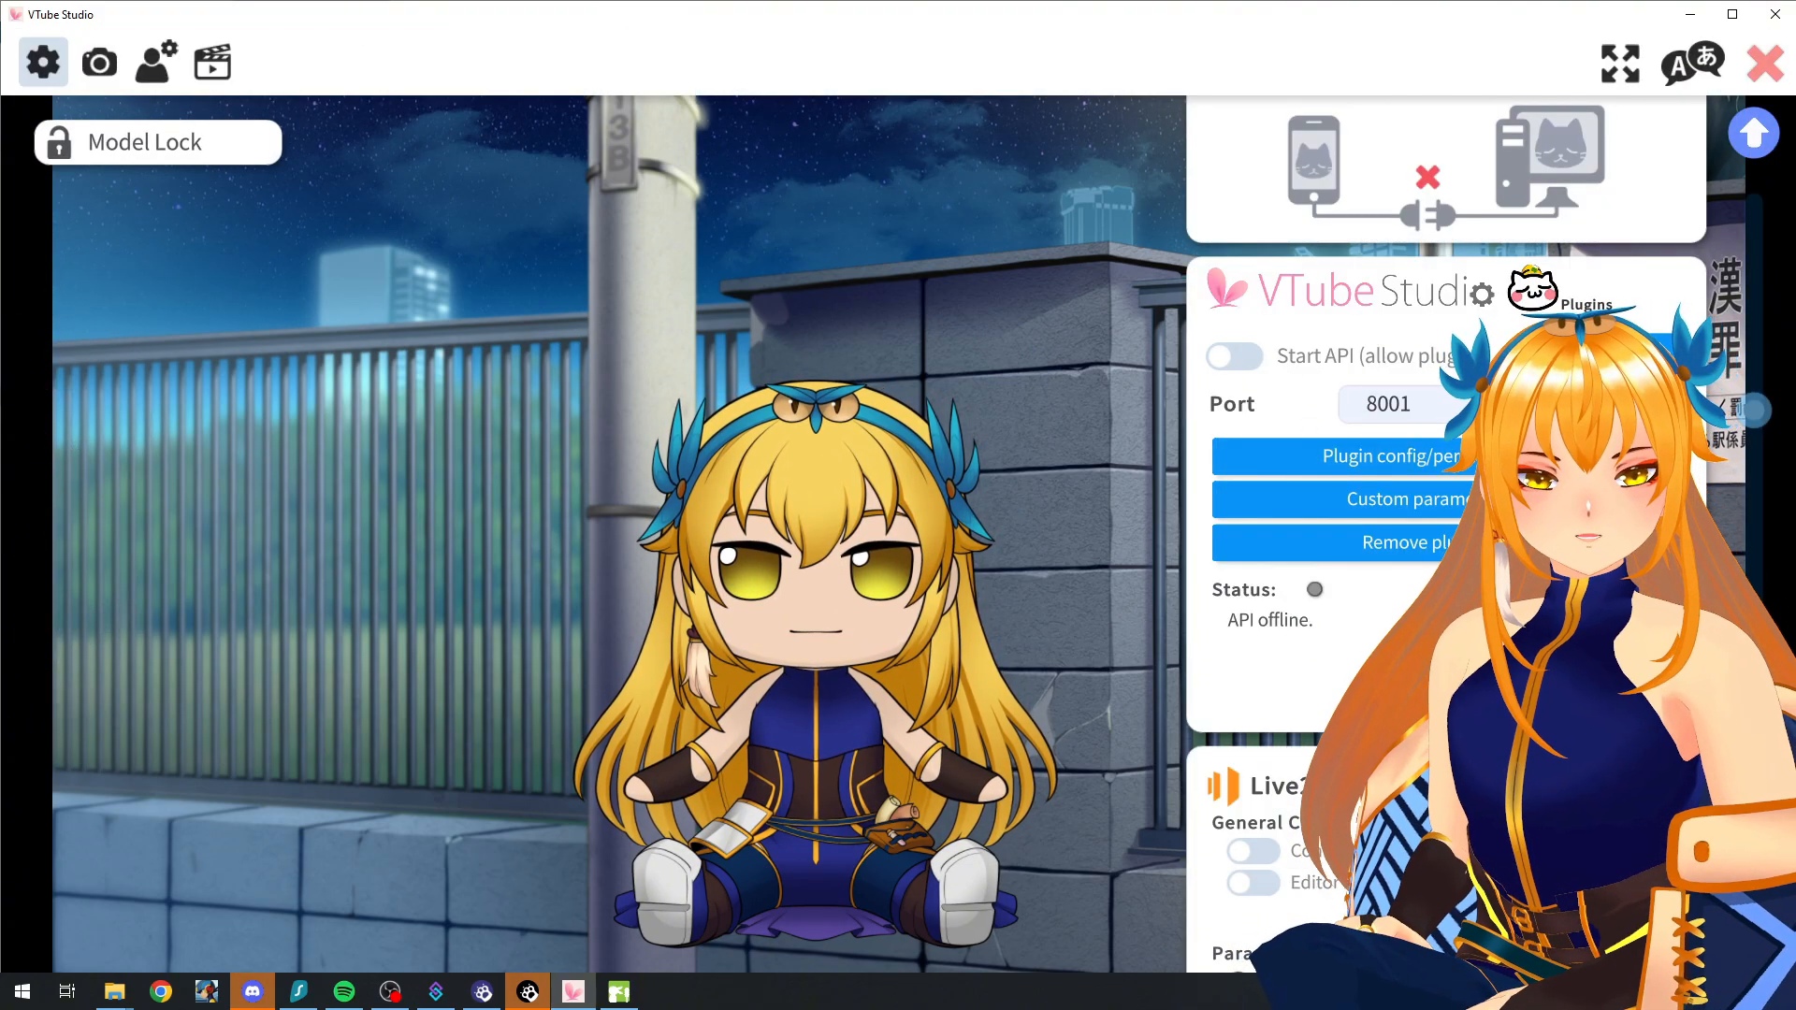
mouse_move(1754, 409)
mouse_down()
mouse_move(1761, 128)
mouse_move(1759, 405)
mouse_up()
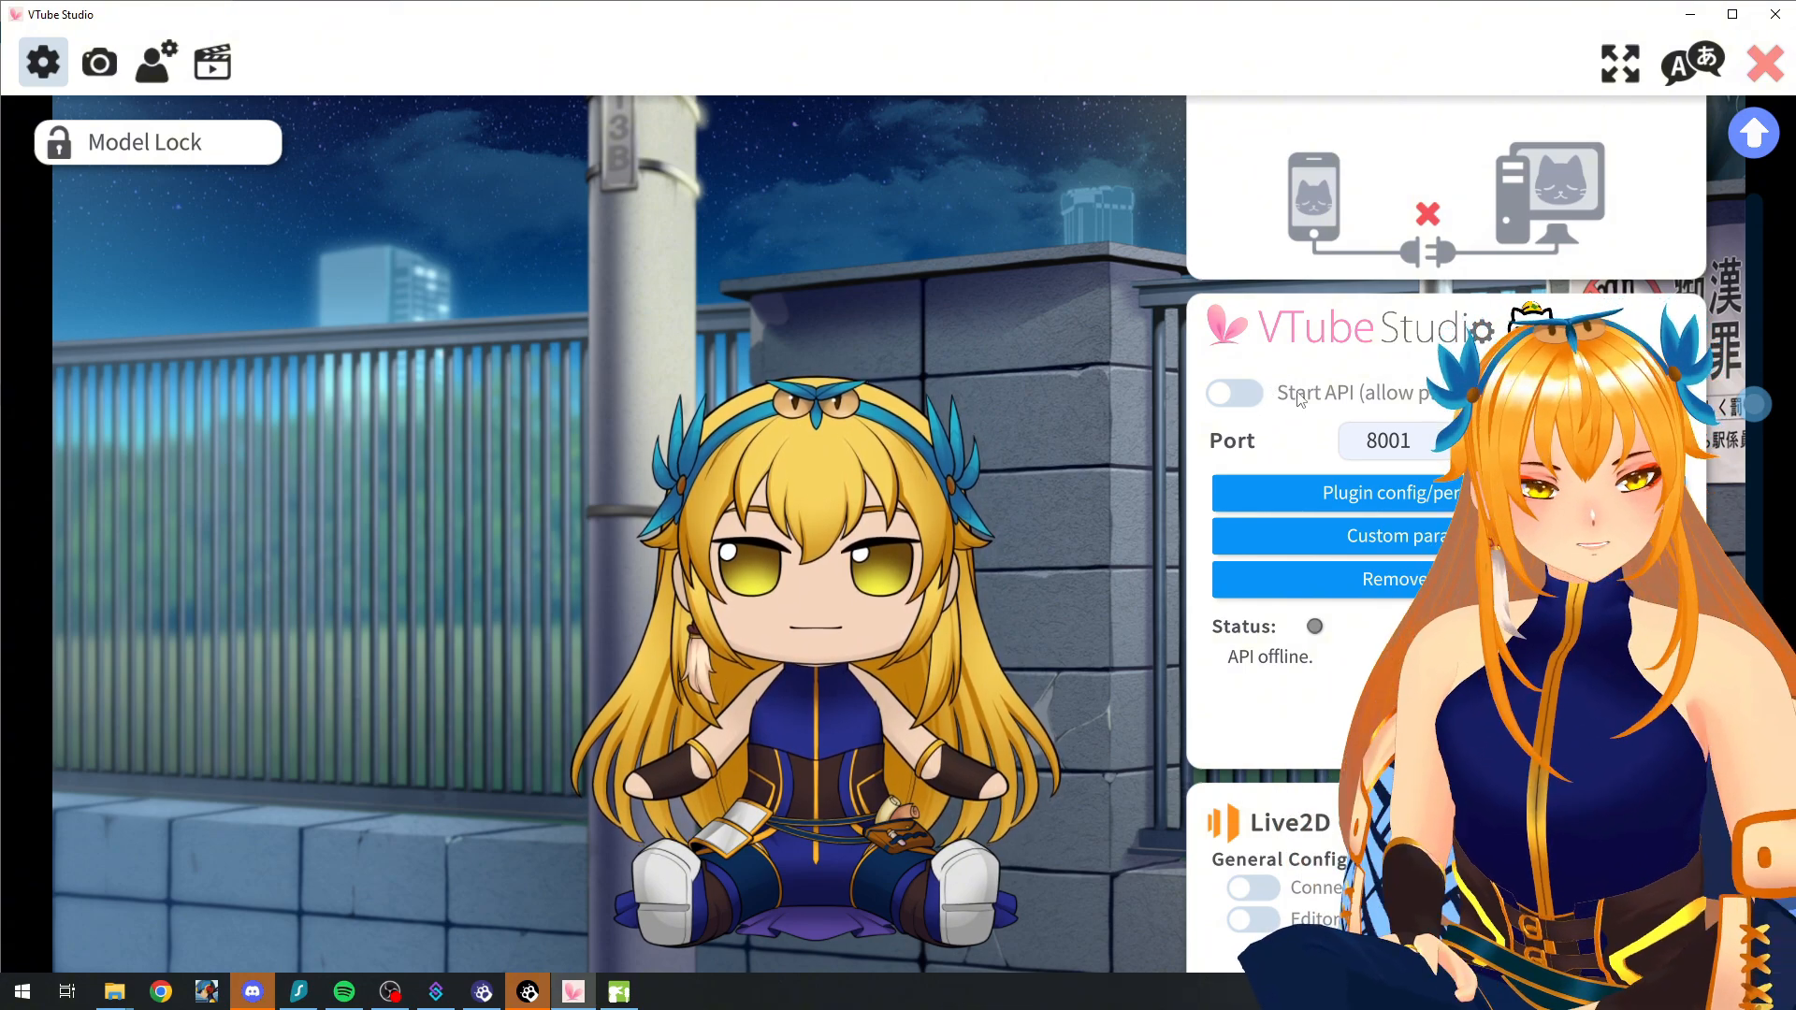
click(1235, 393)
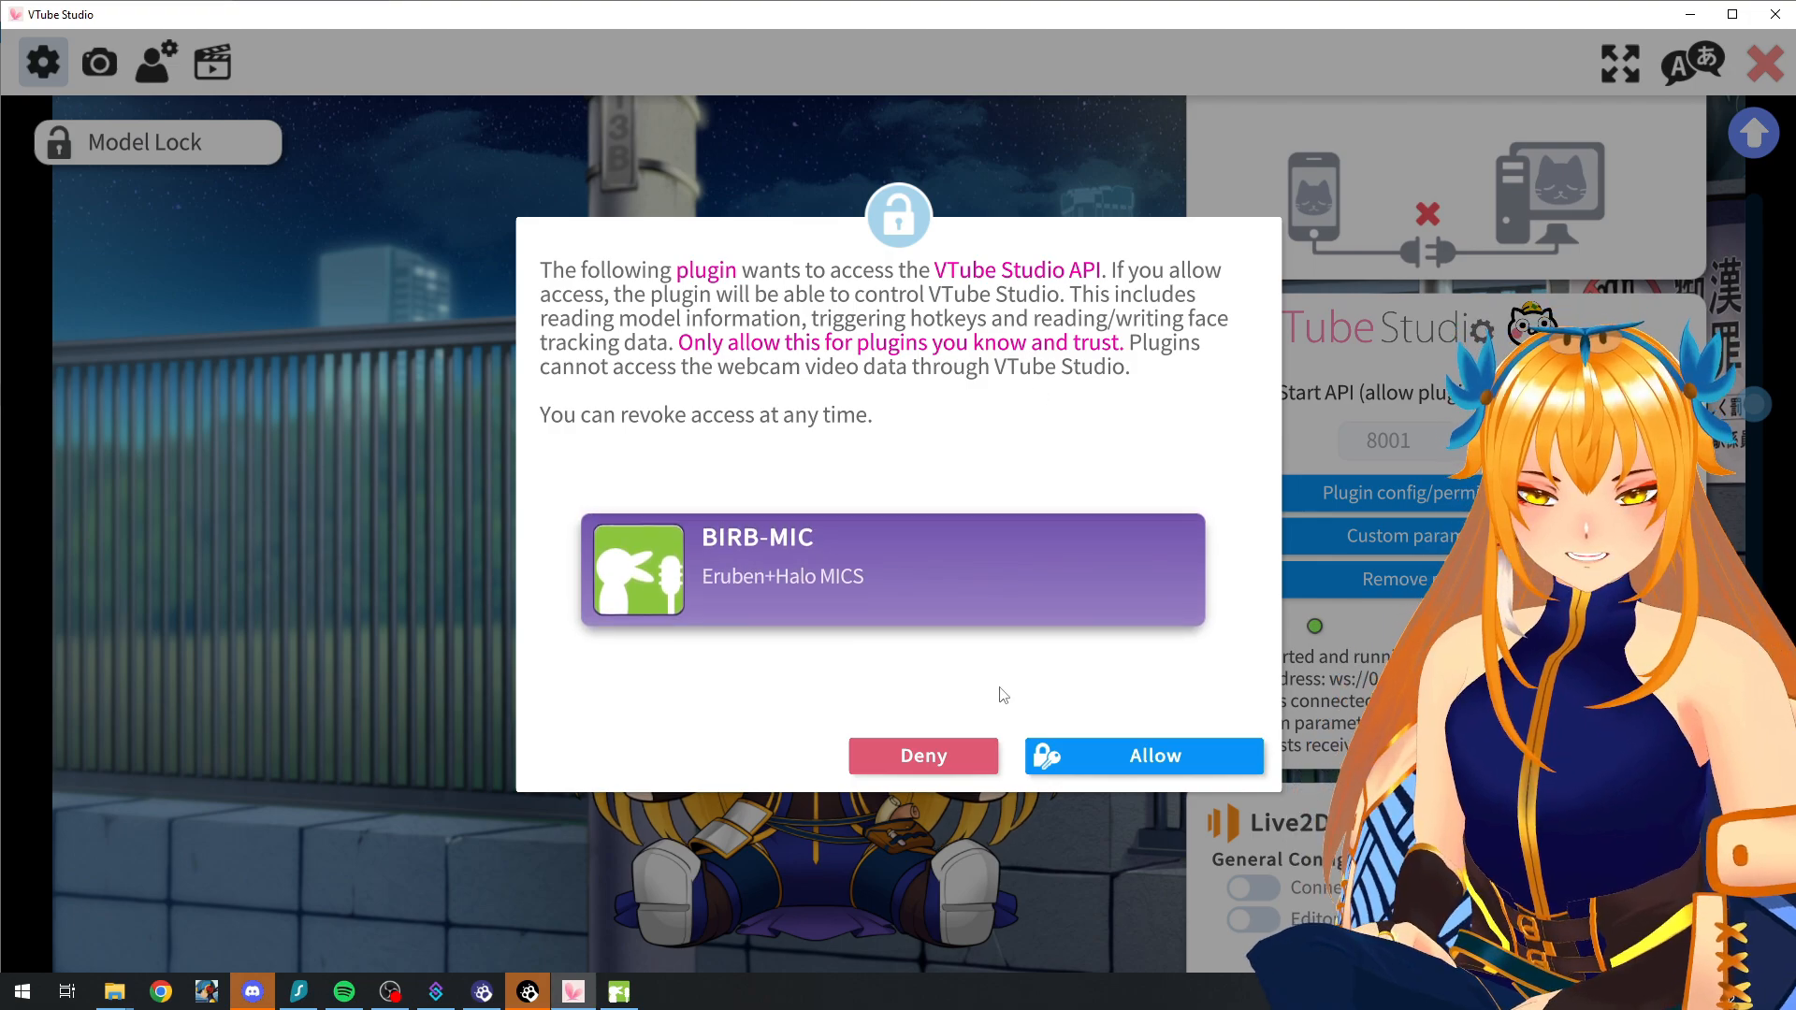
Step: Deny BIRB-MIC's request to access the VTube Studio API
click(953, 746)
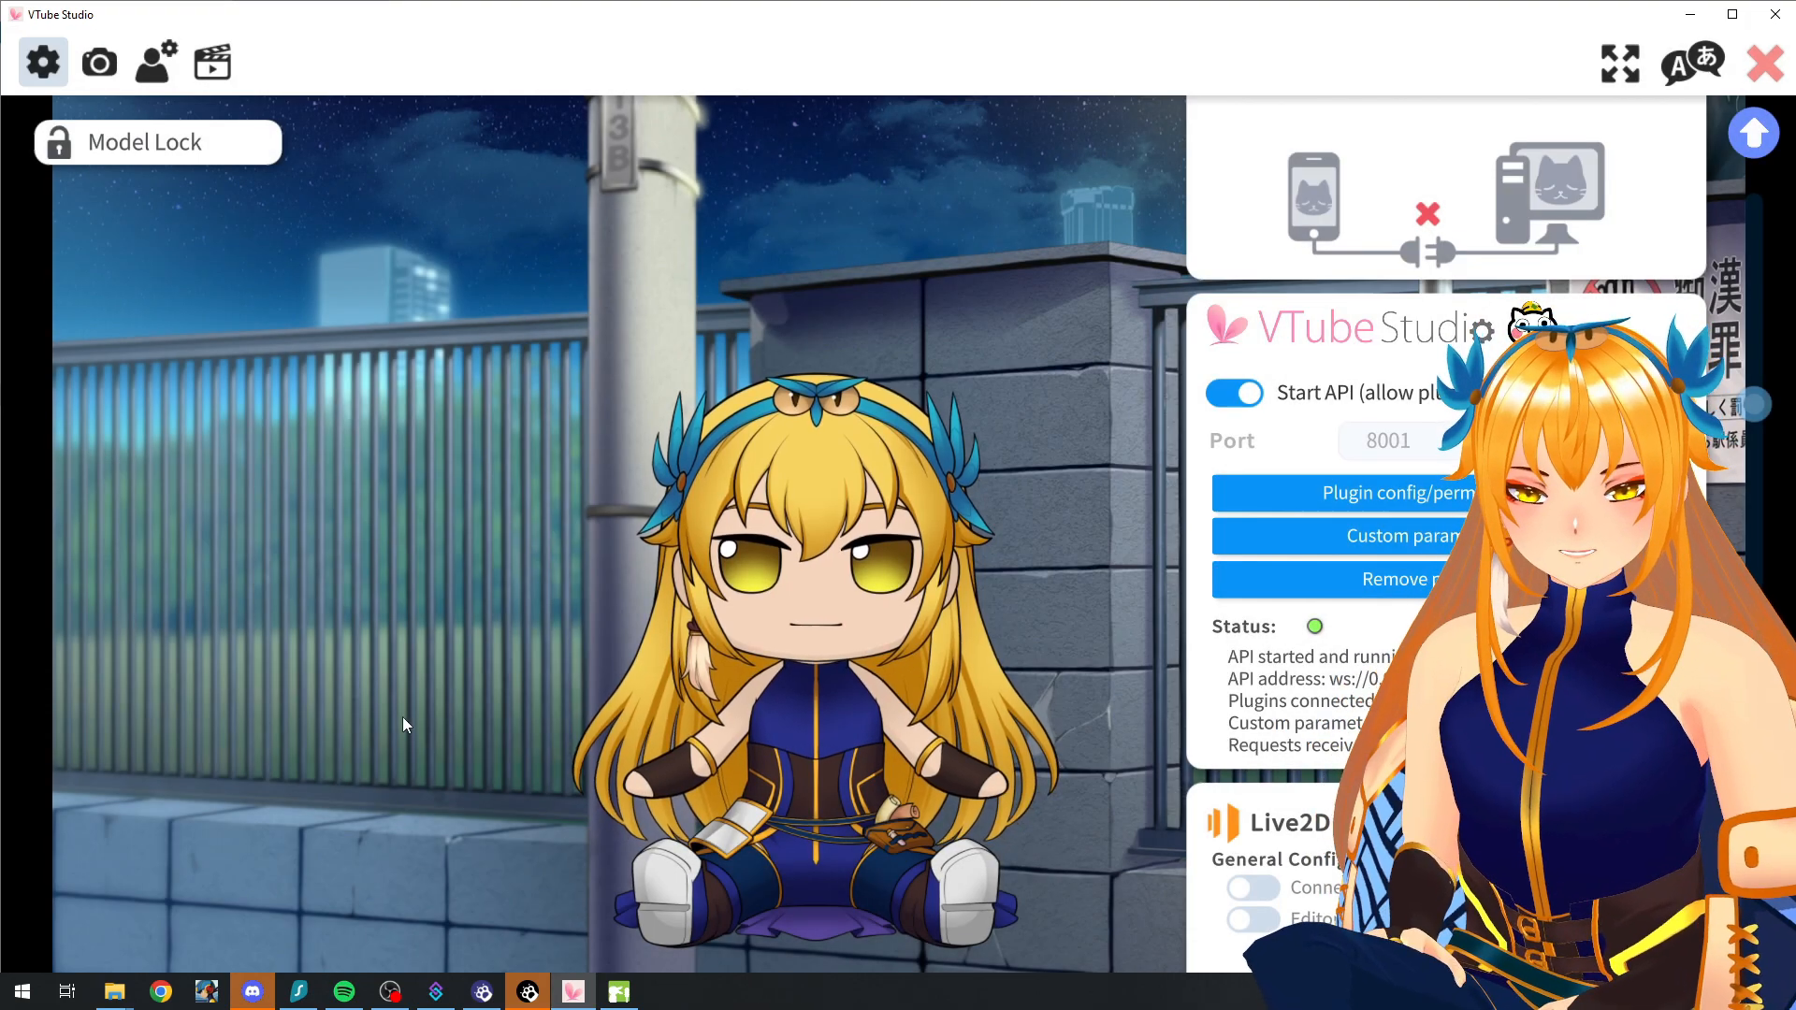
Step: Switch to BIRB-MIC, request the VTS connection again, and allow the plugin access to the VTube Studio API
key(alt+Tab)
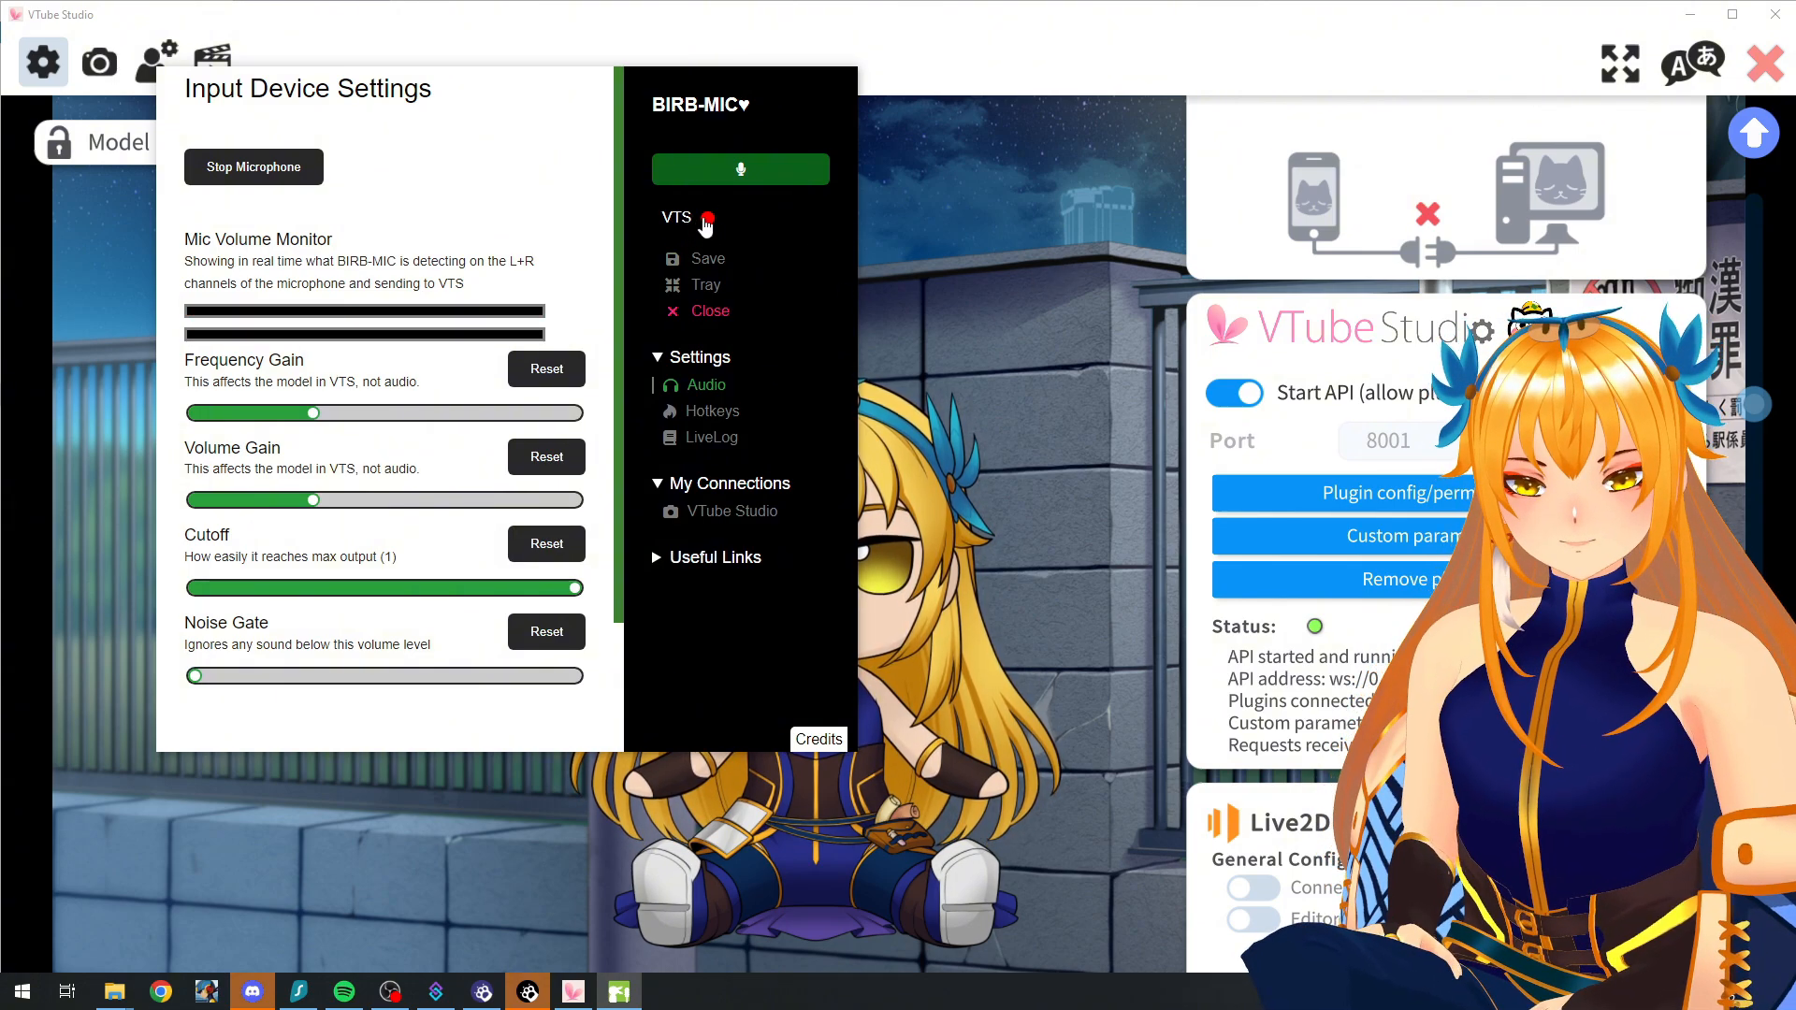
click(716, 217)
click(1066, 304)
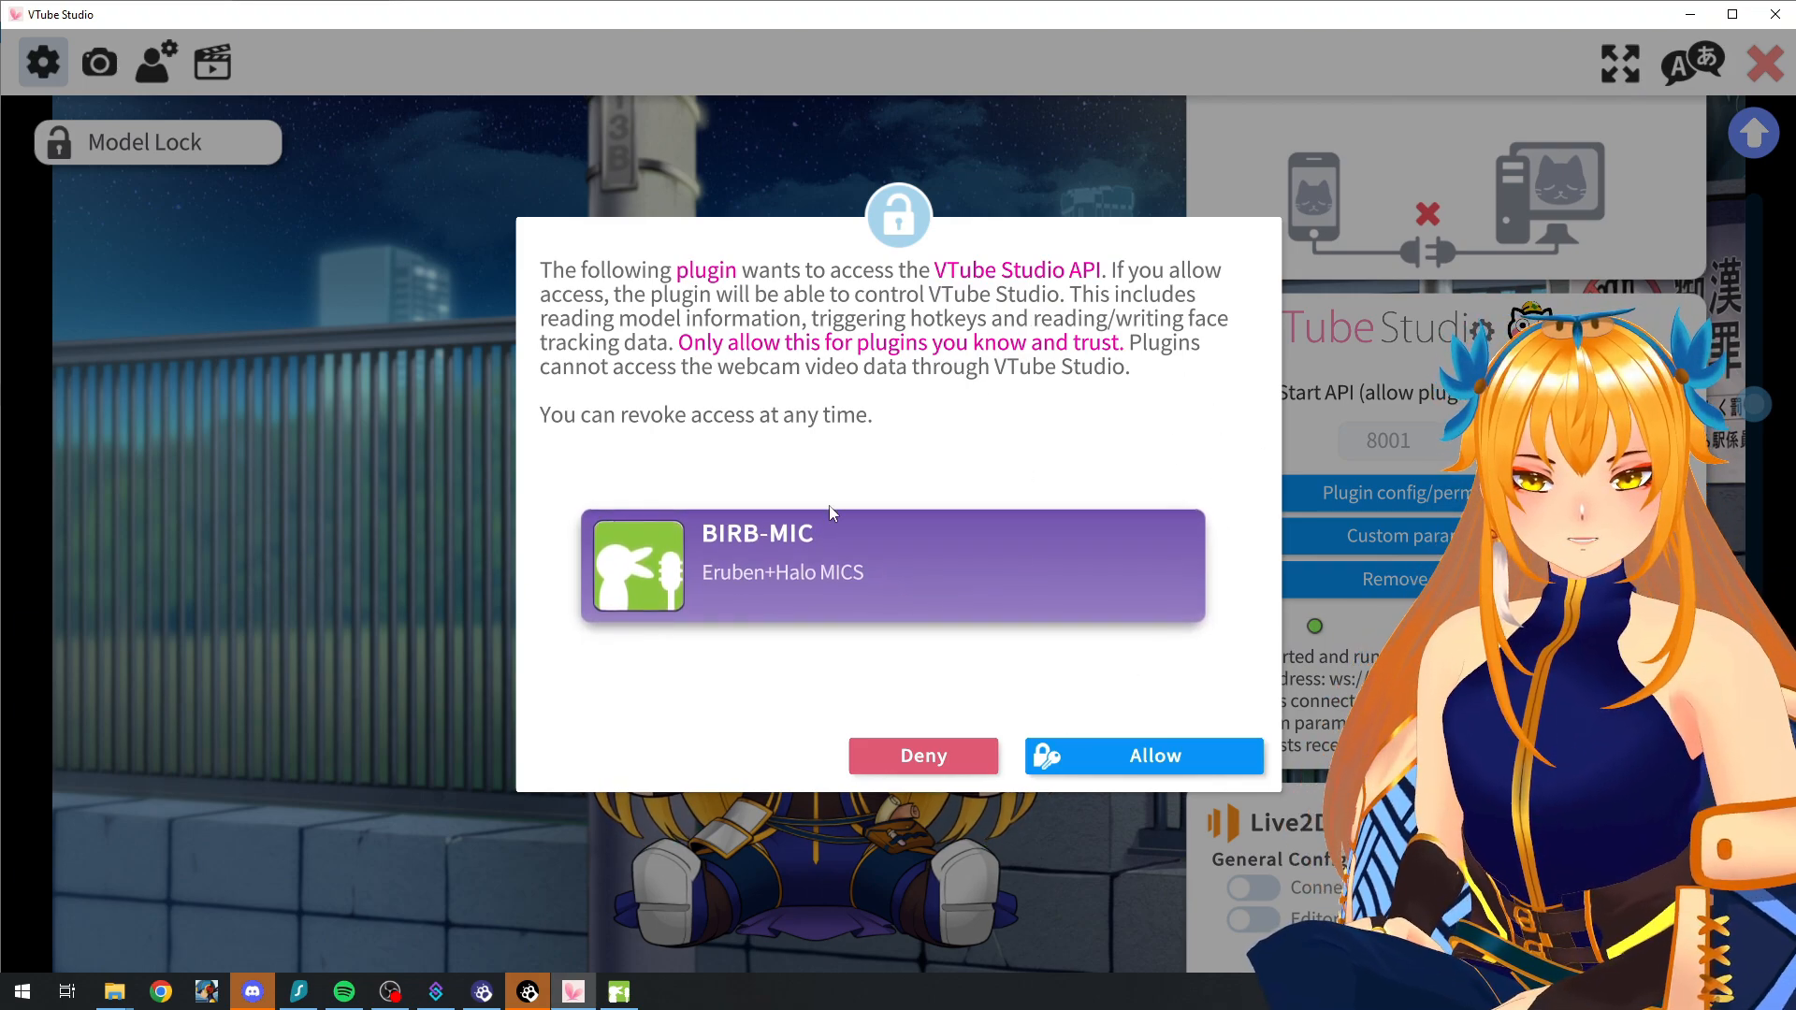
click(1167, 756)
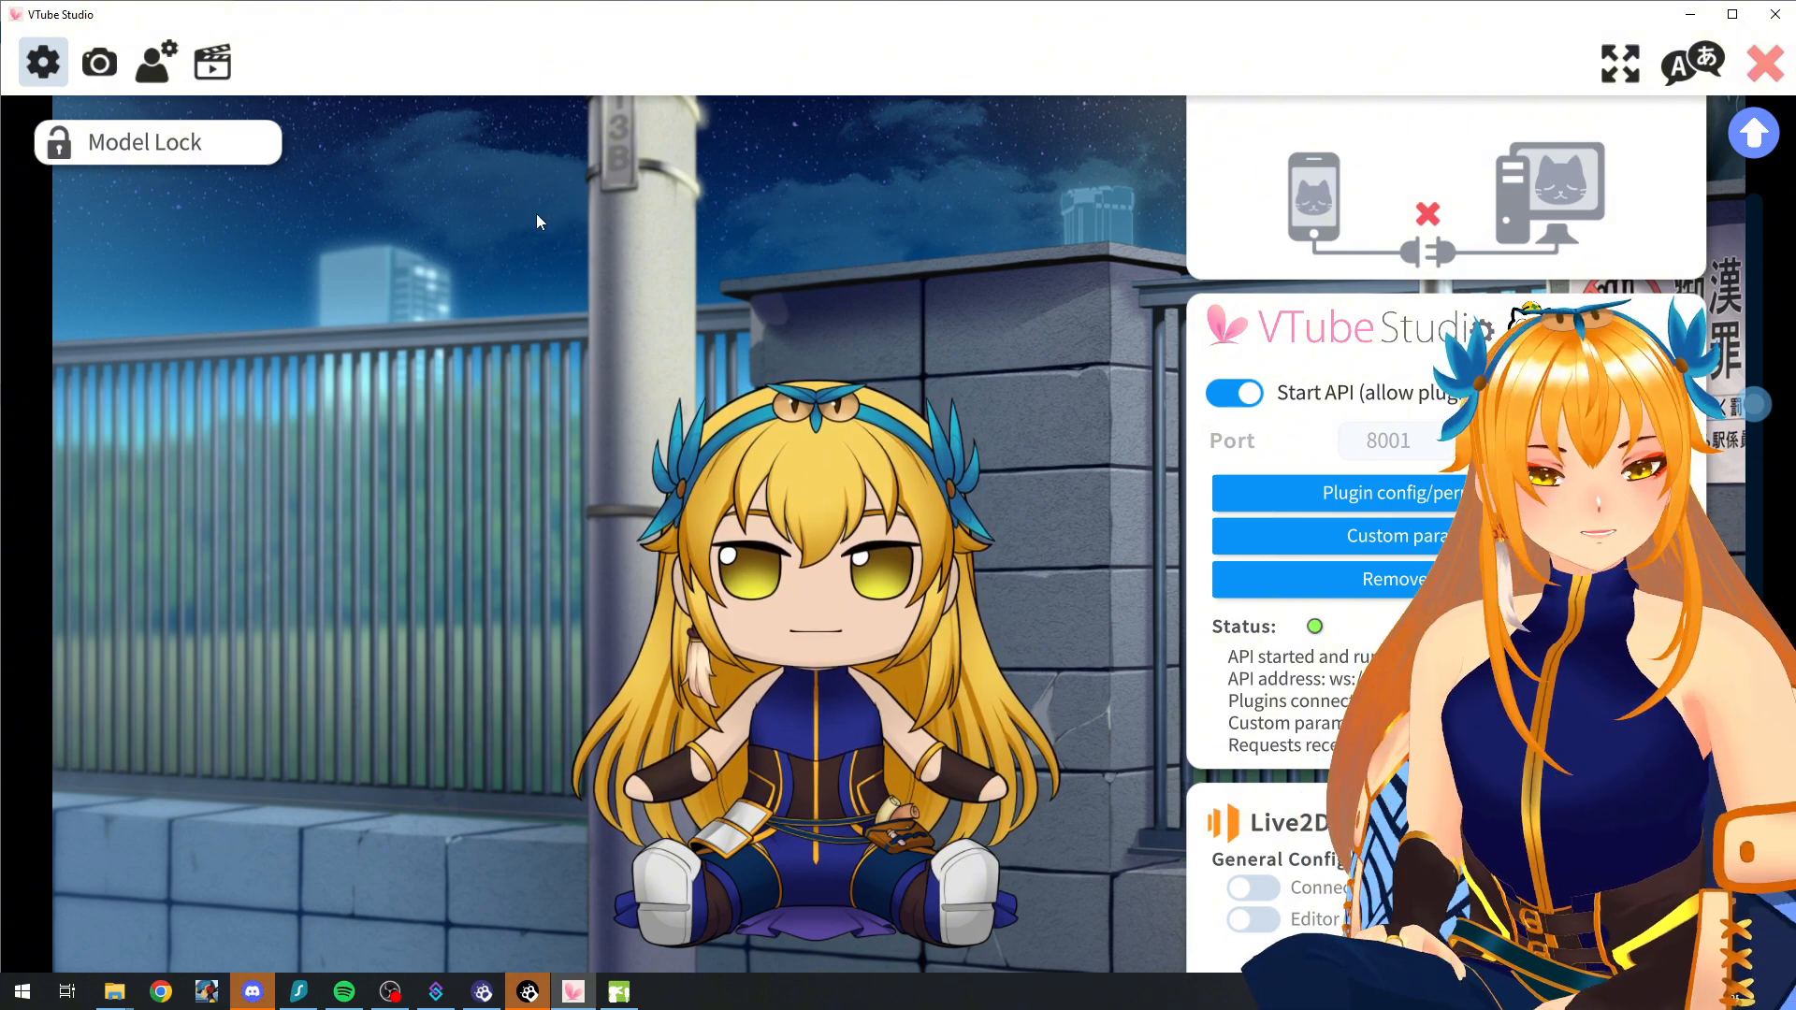
Step: Open the model settings and filter the Eruben Fumo model's parameters by "mouth"
click(151, 65)
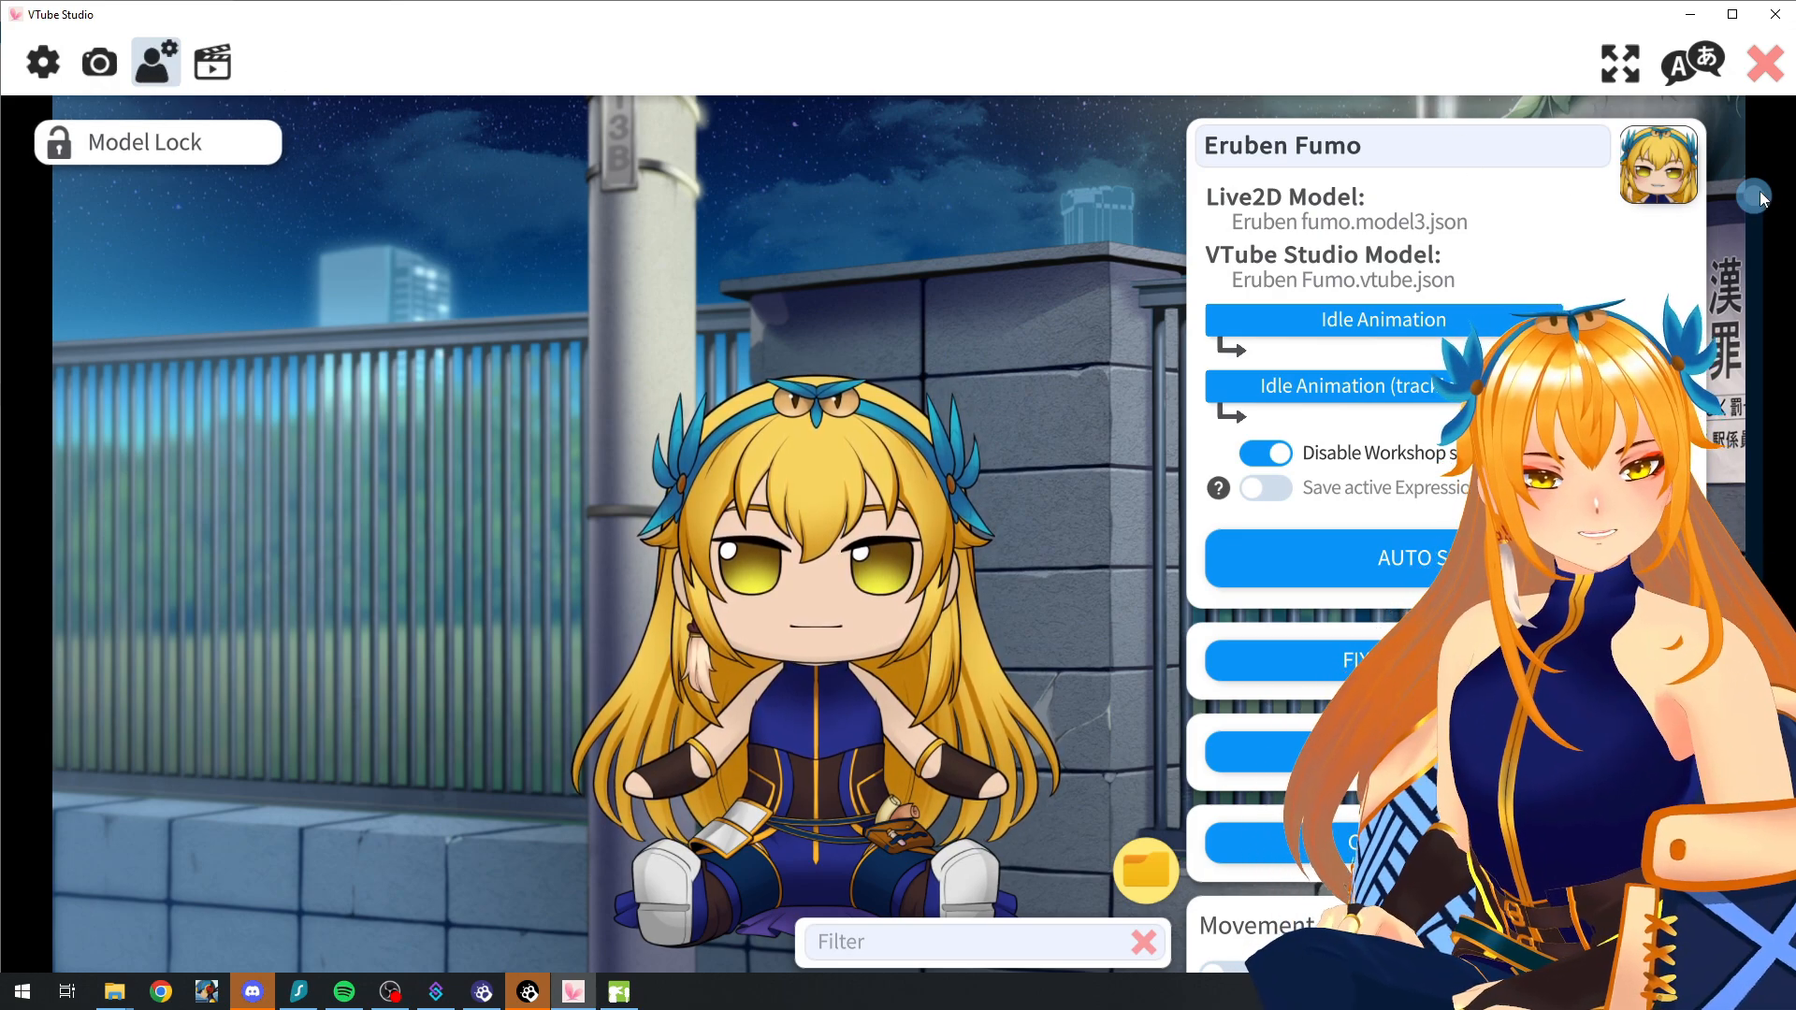
drag(1759, 191, 1764, 283)
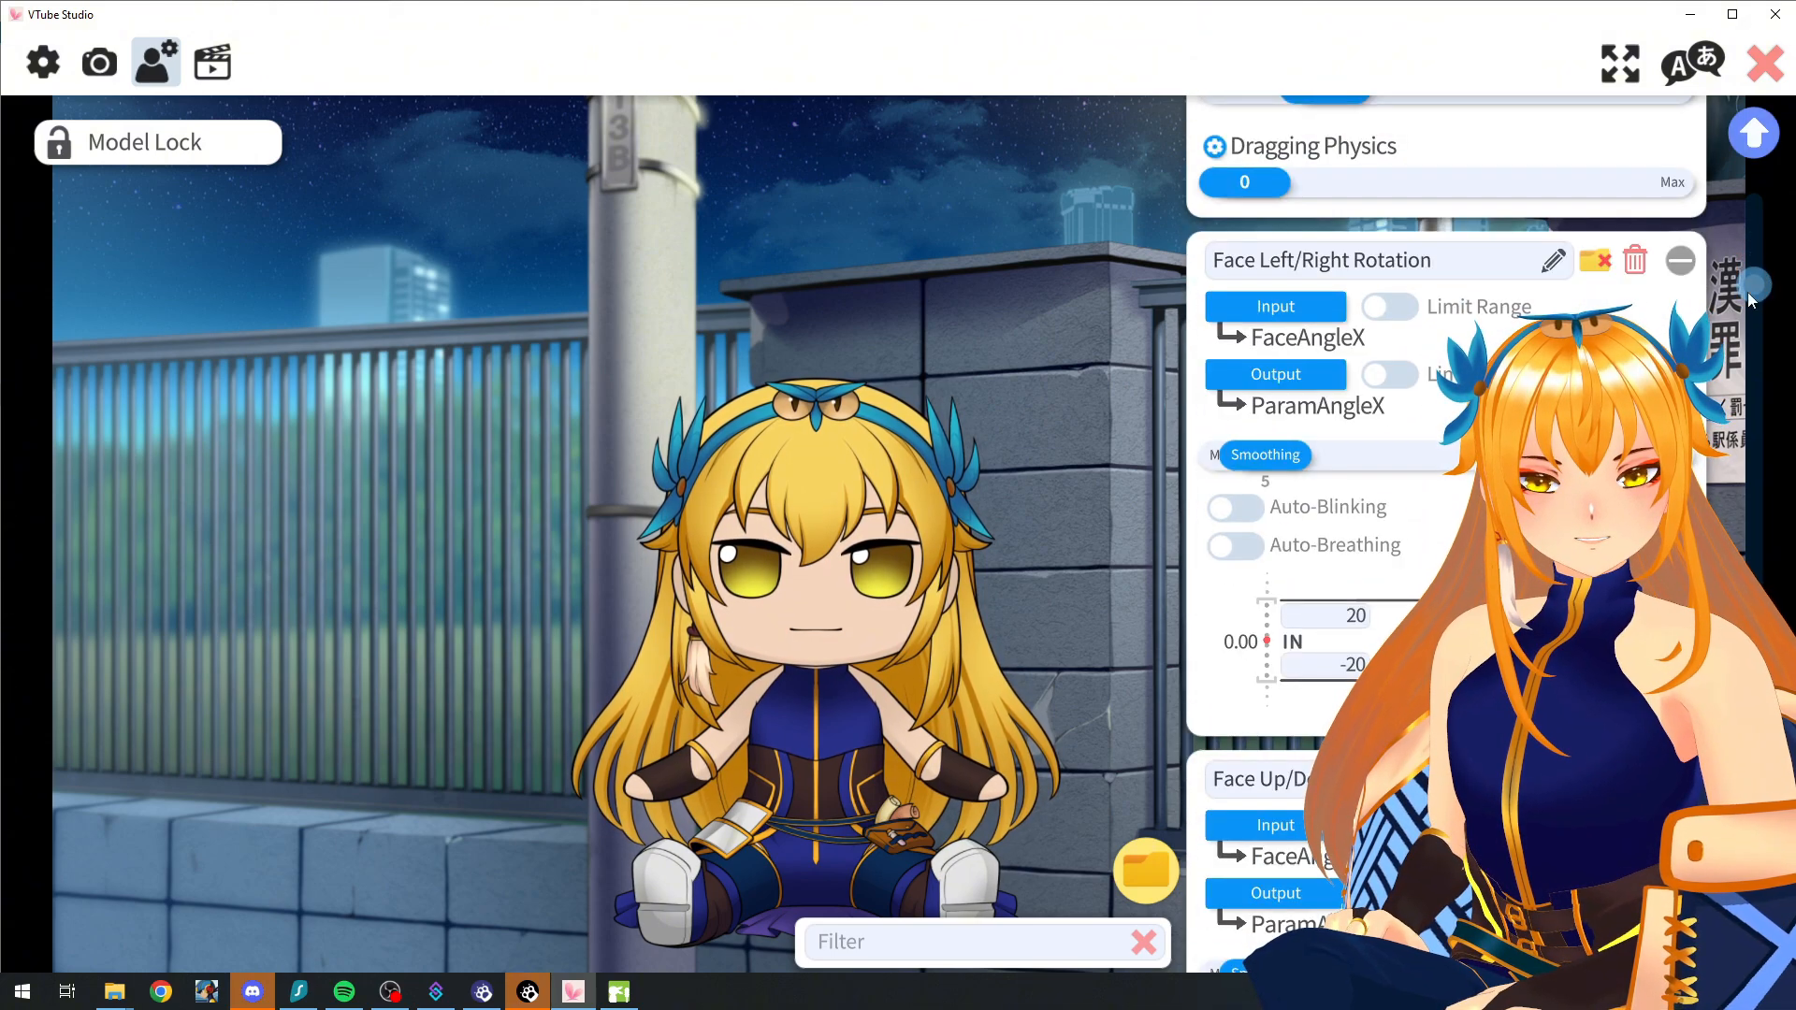
click(952, 943)
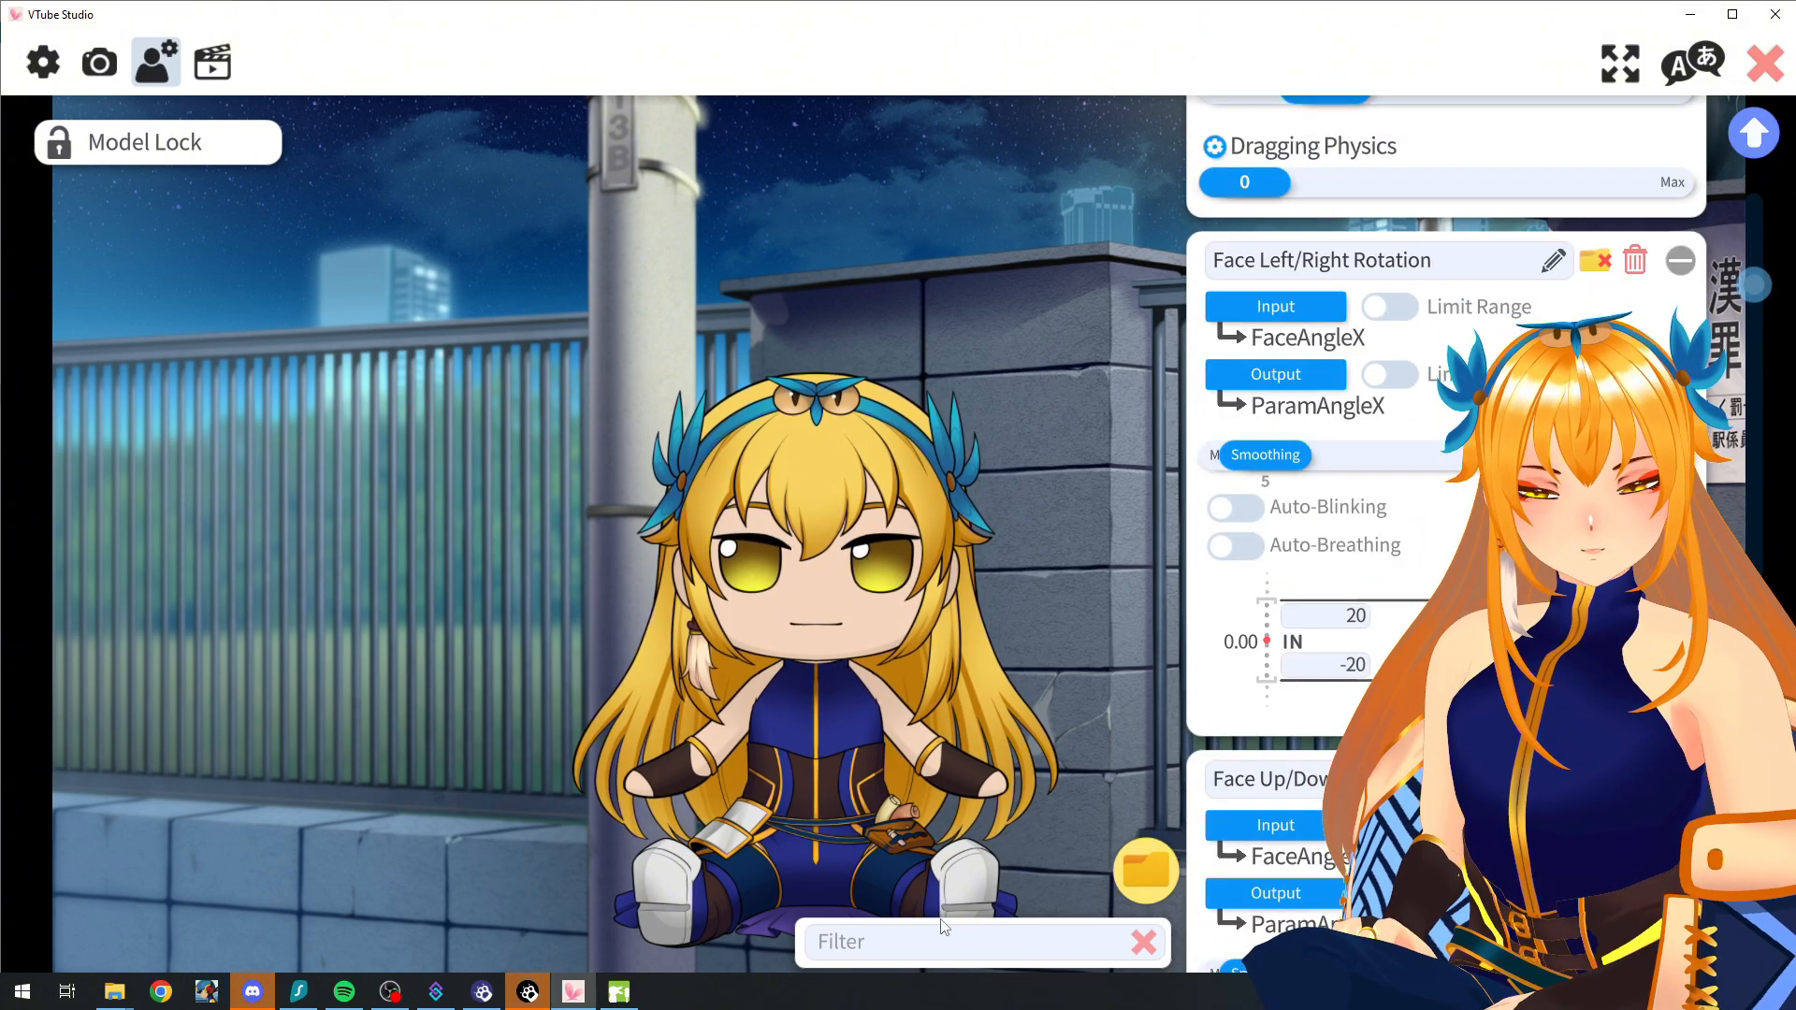
text(mouth)
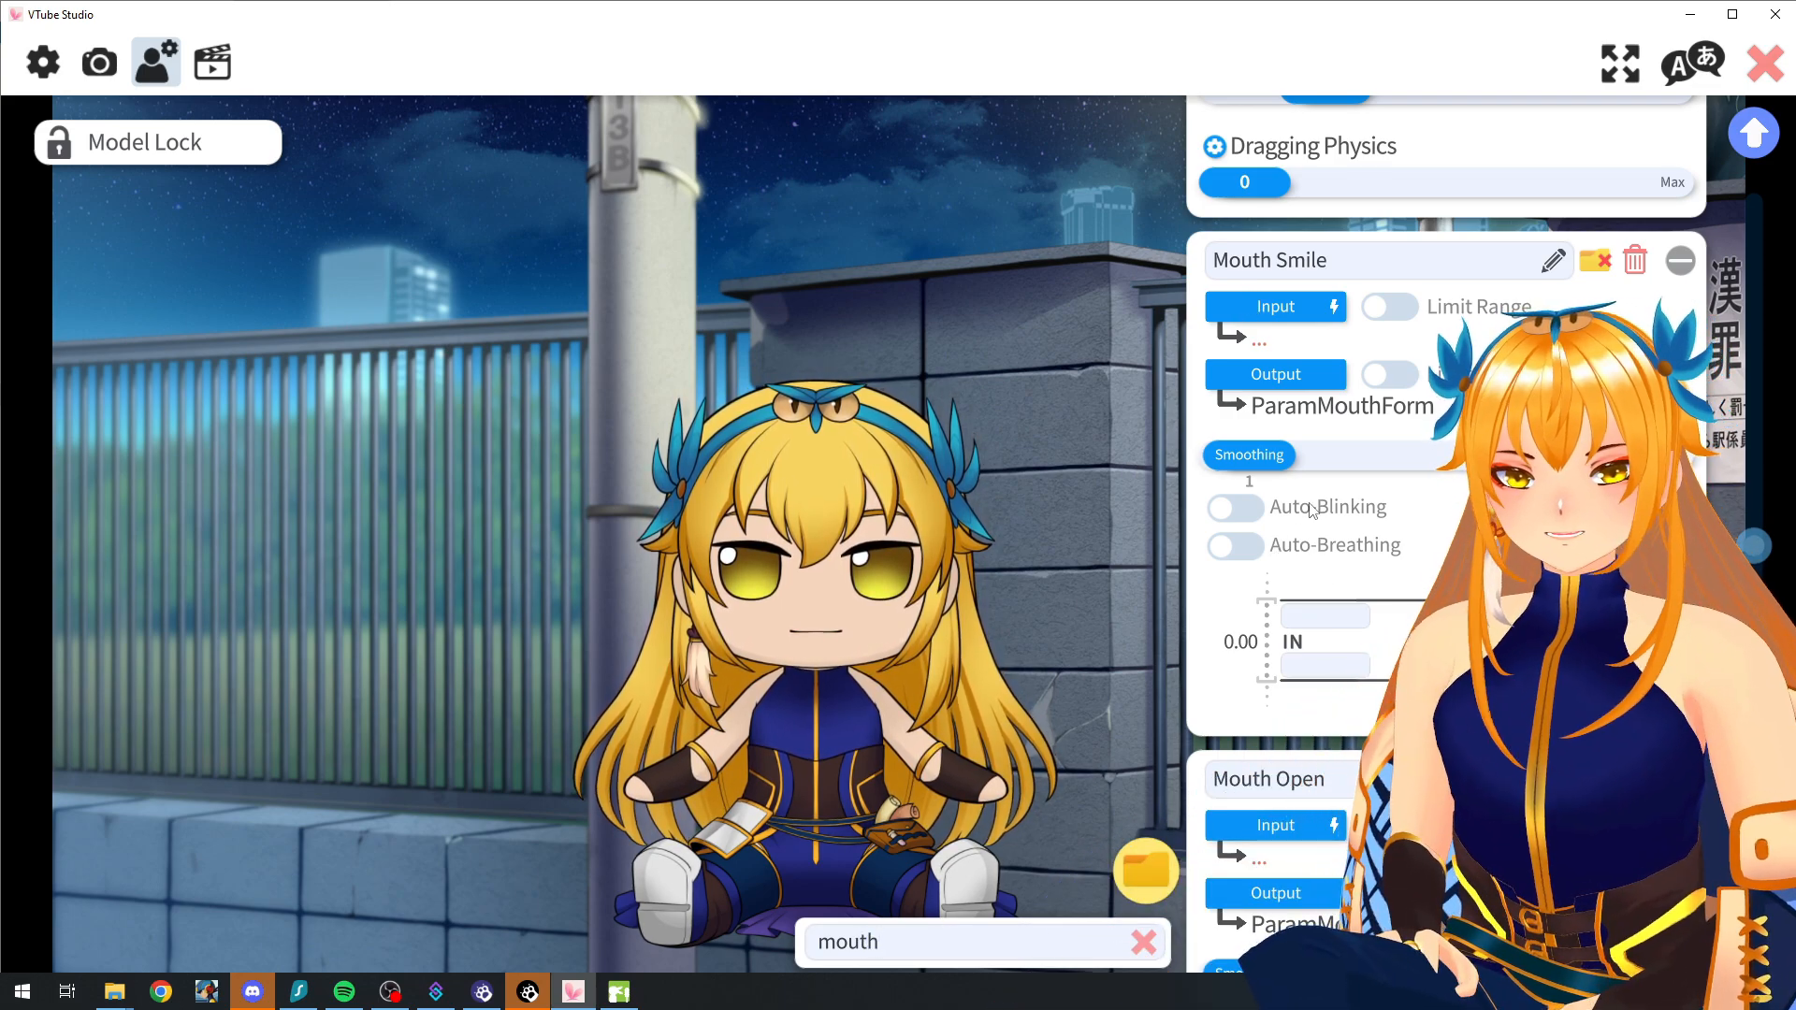
Step: Set the Mouth Smile parameter's input to BIRBVolume
click(1275, 310)
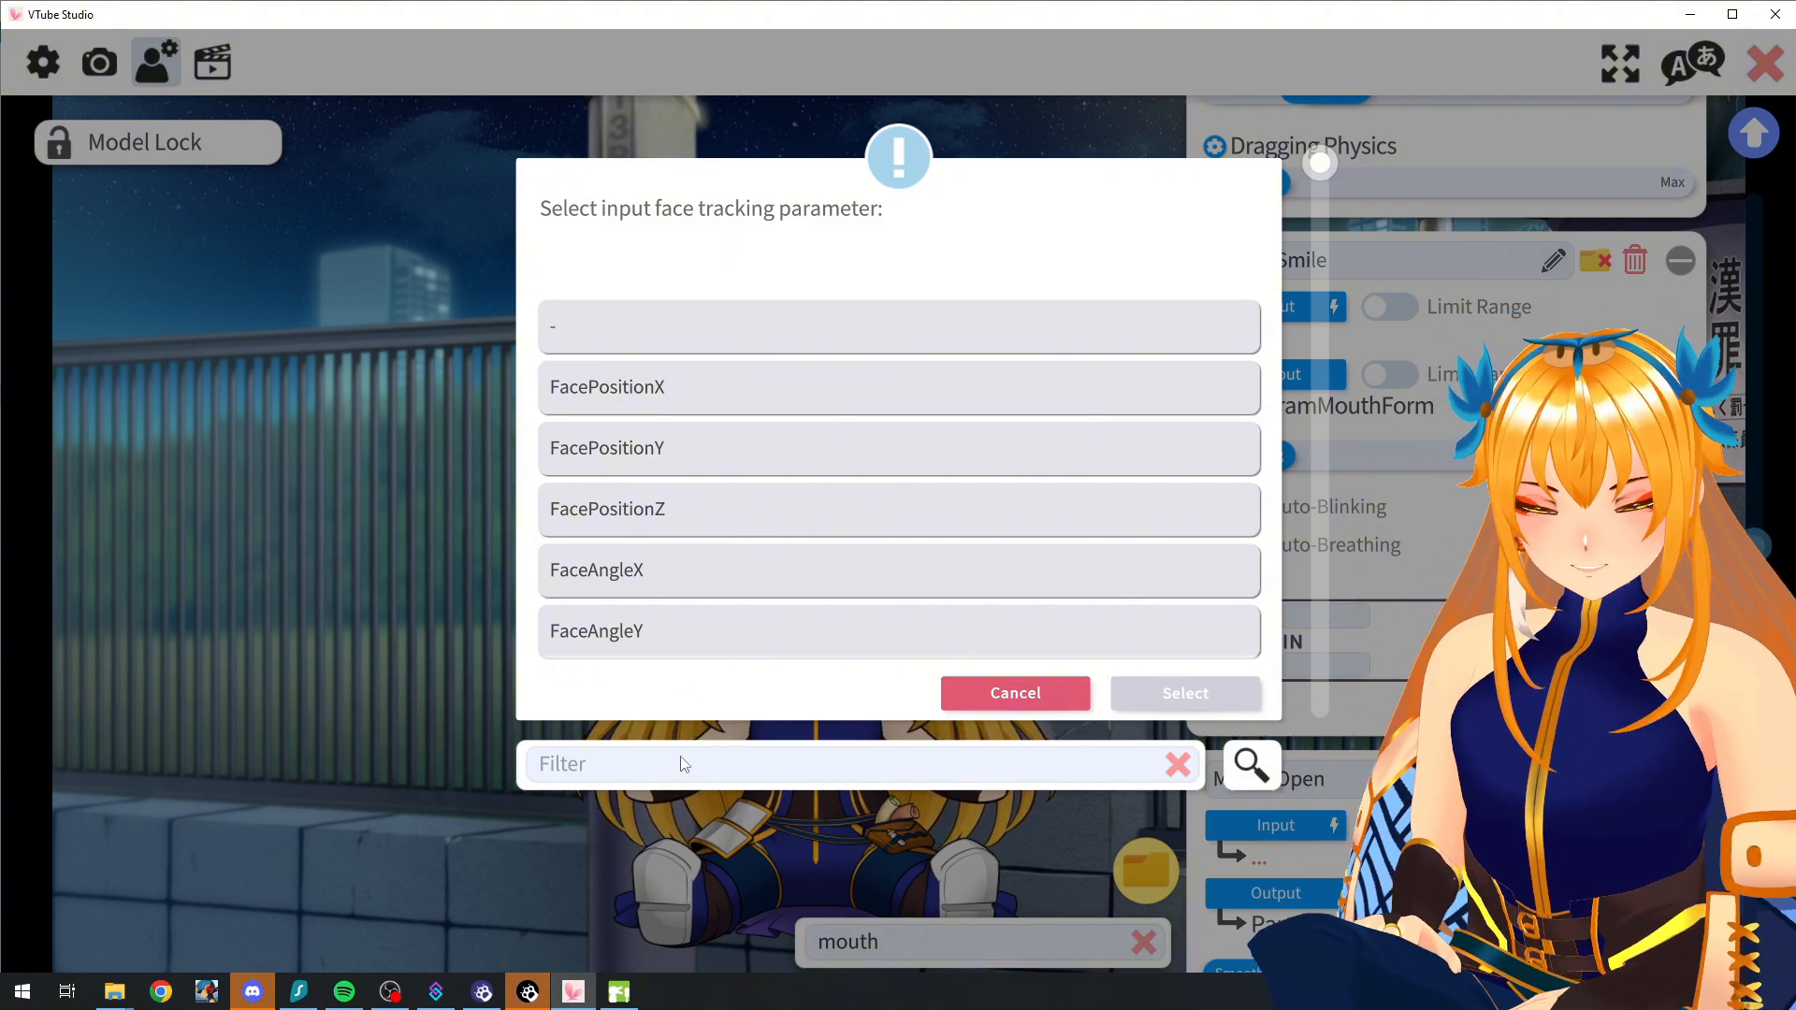
text(birb)
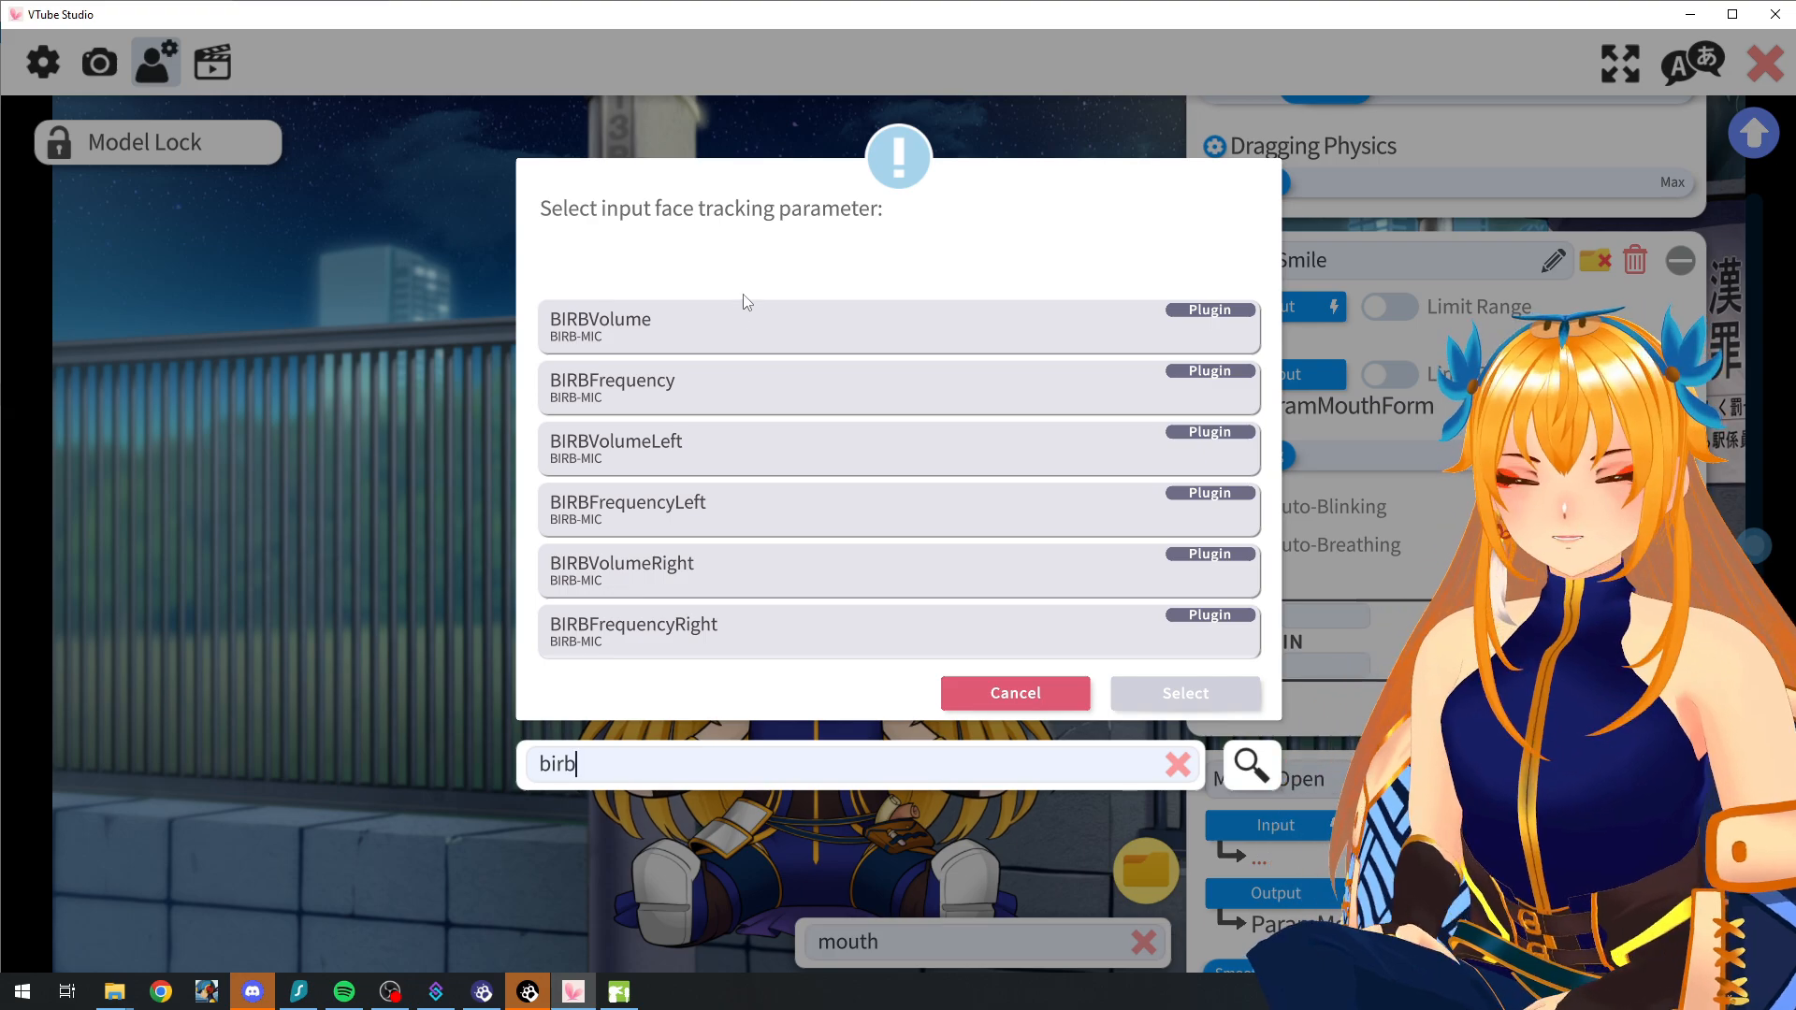
click(765, 329)
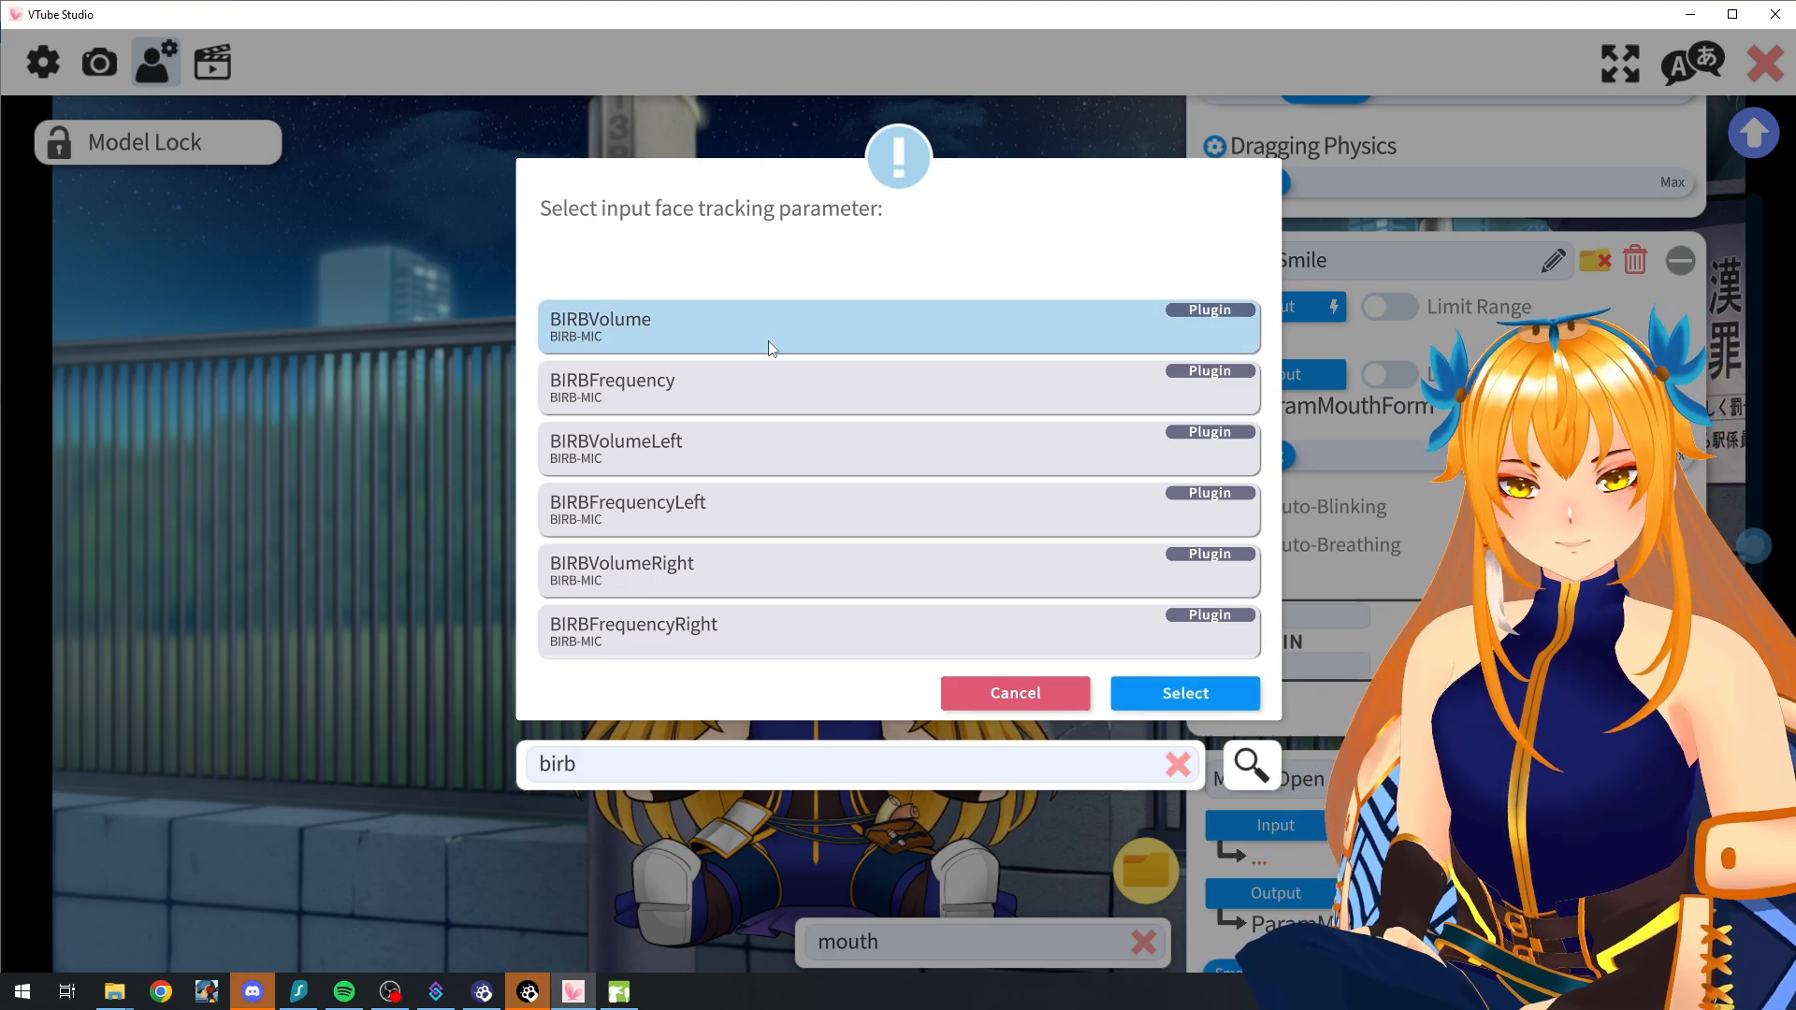
click(1185, 693)
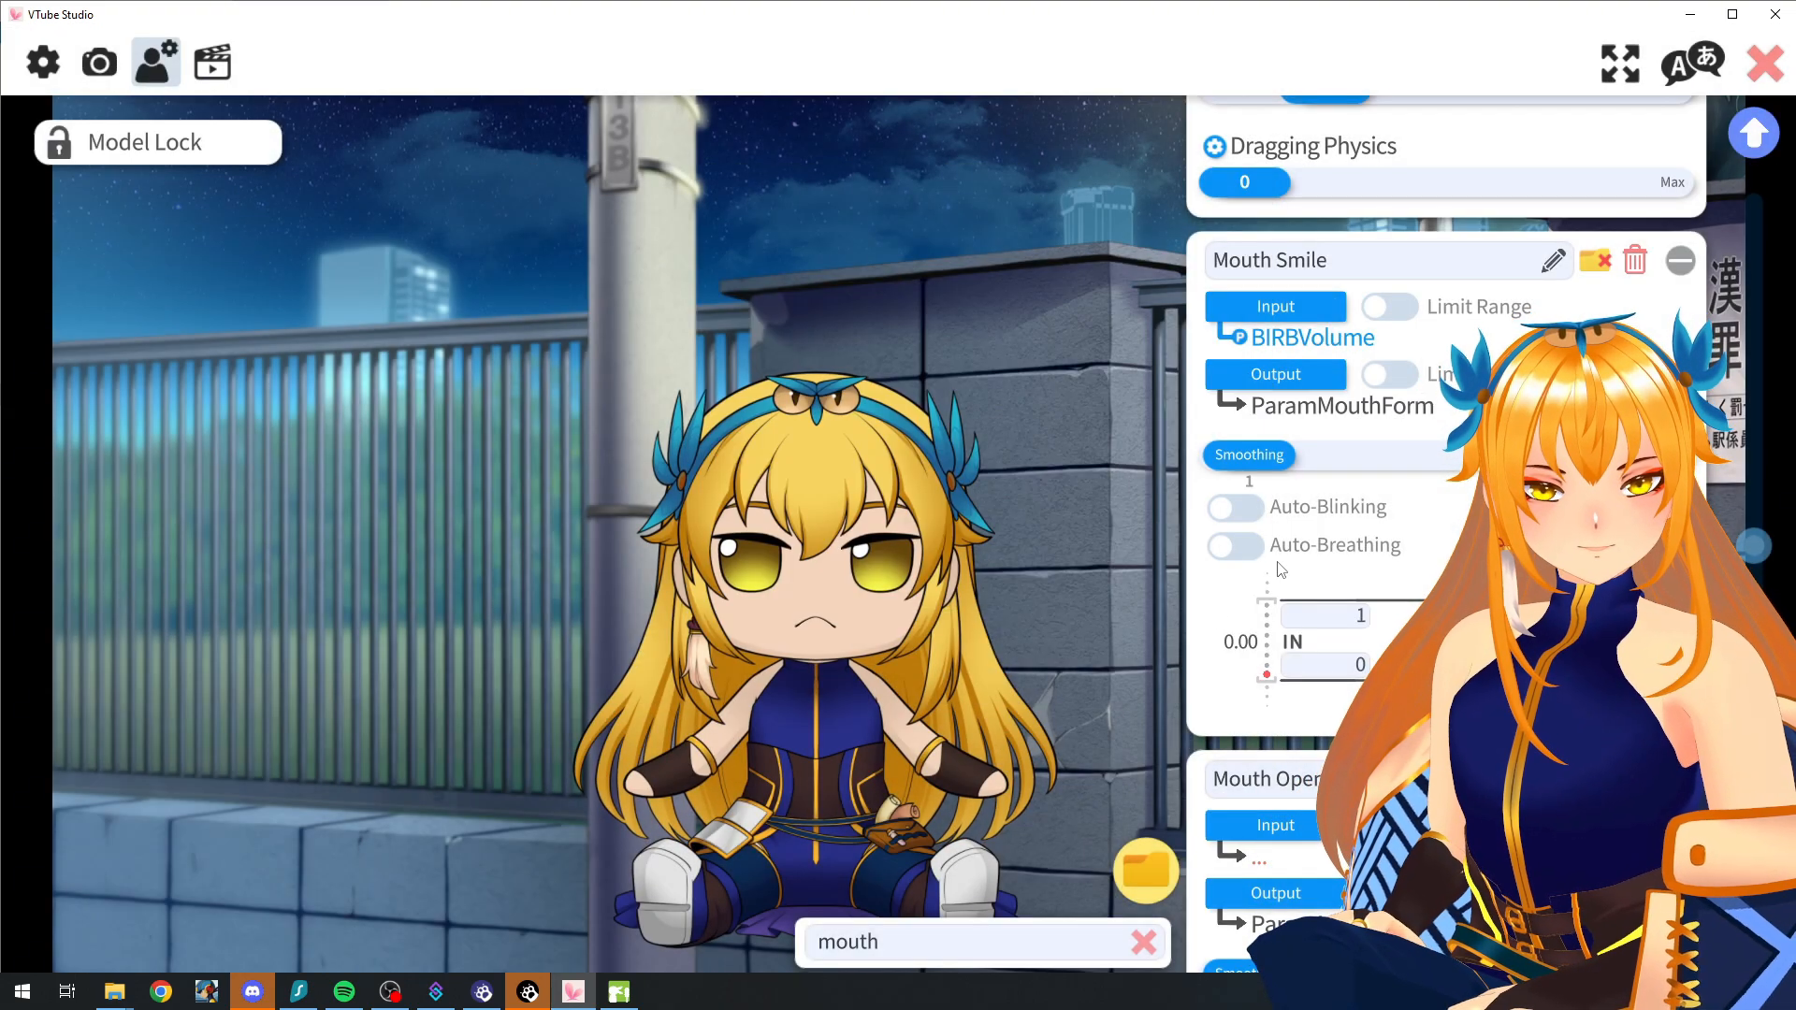
click(1293, 827)
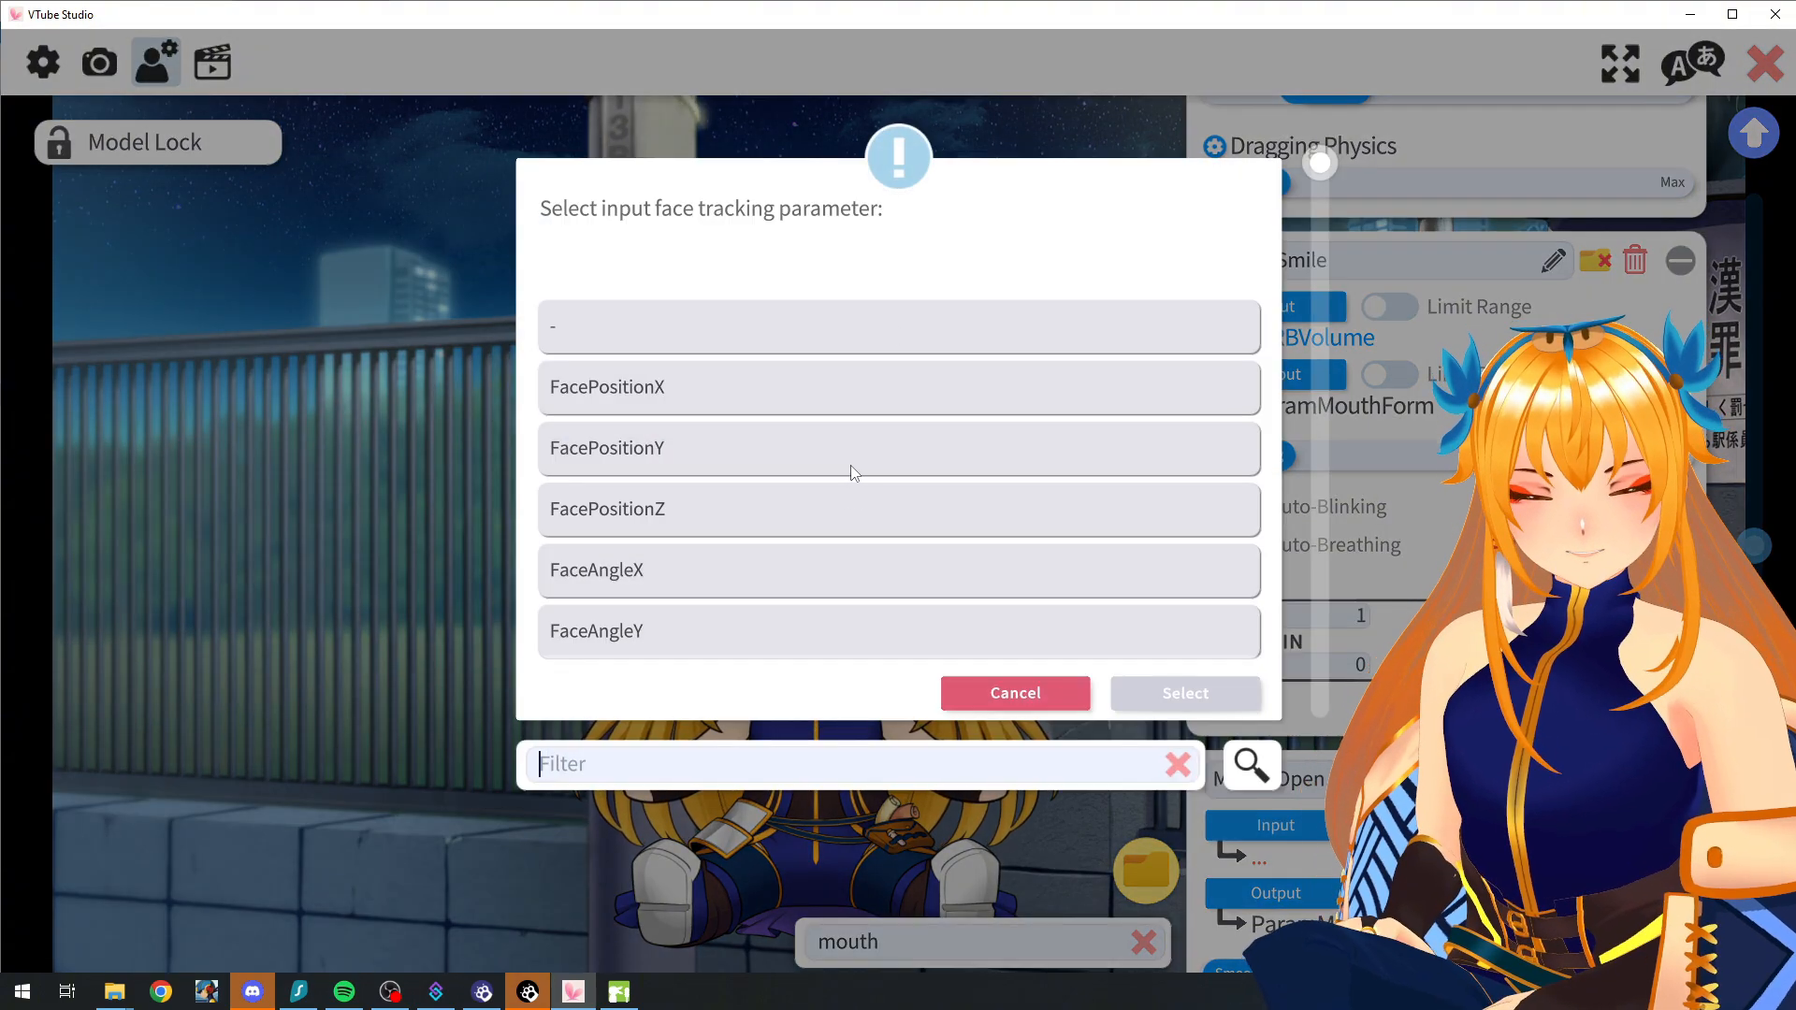
text(birb)
key(BackSpace)
key(BackSpace)
key(BackSpace)
key(BackSpace)
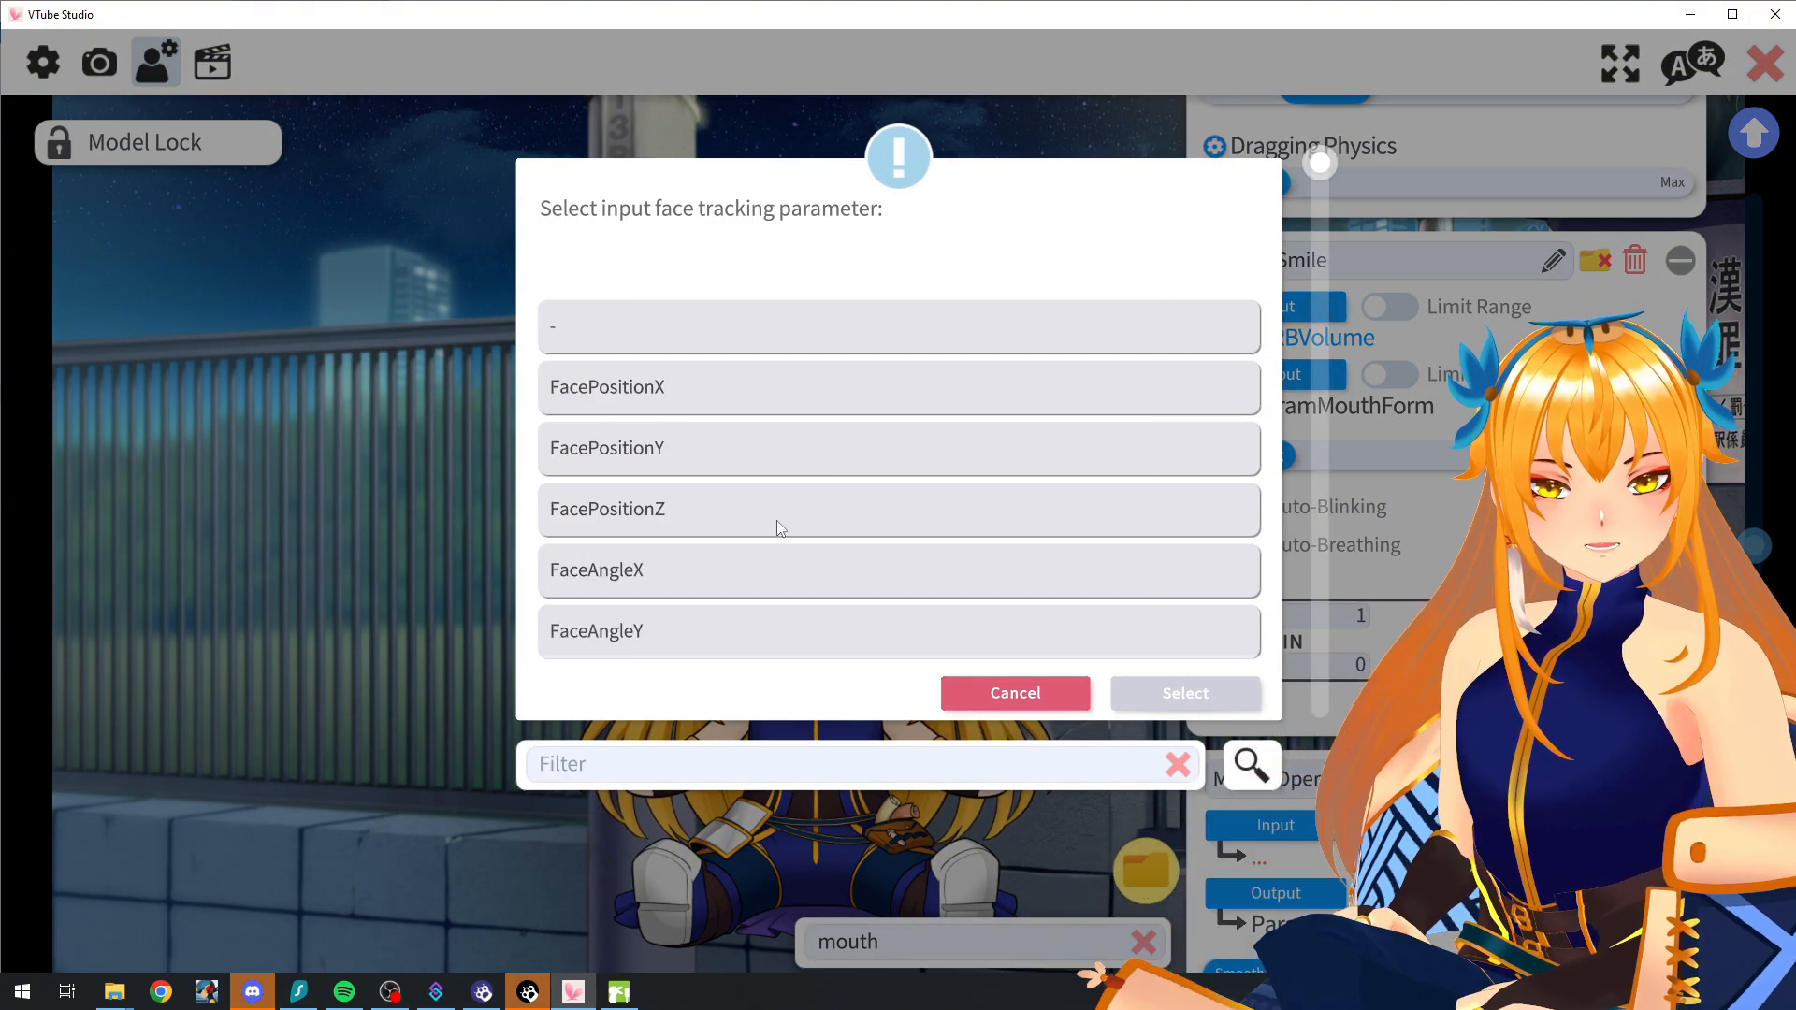
click(1015, 693)
Step: Set the Mouth Smile parameter's input to BIRBFrequency
click(1261, 301)
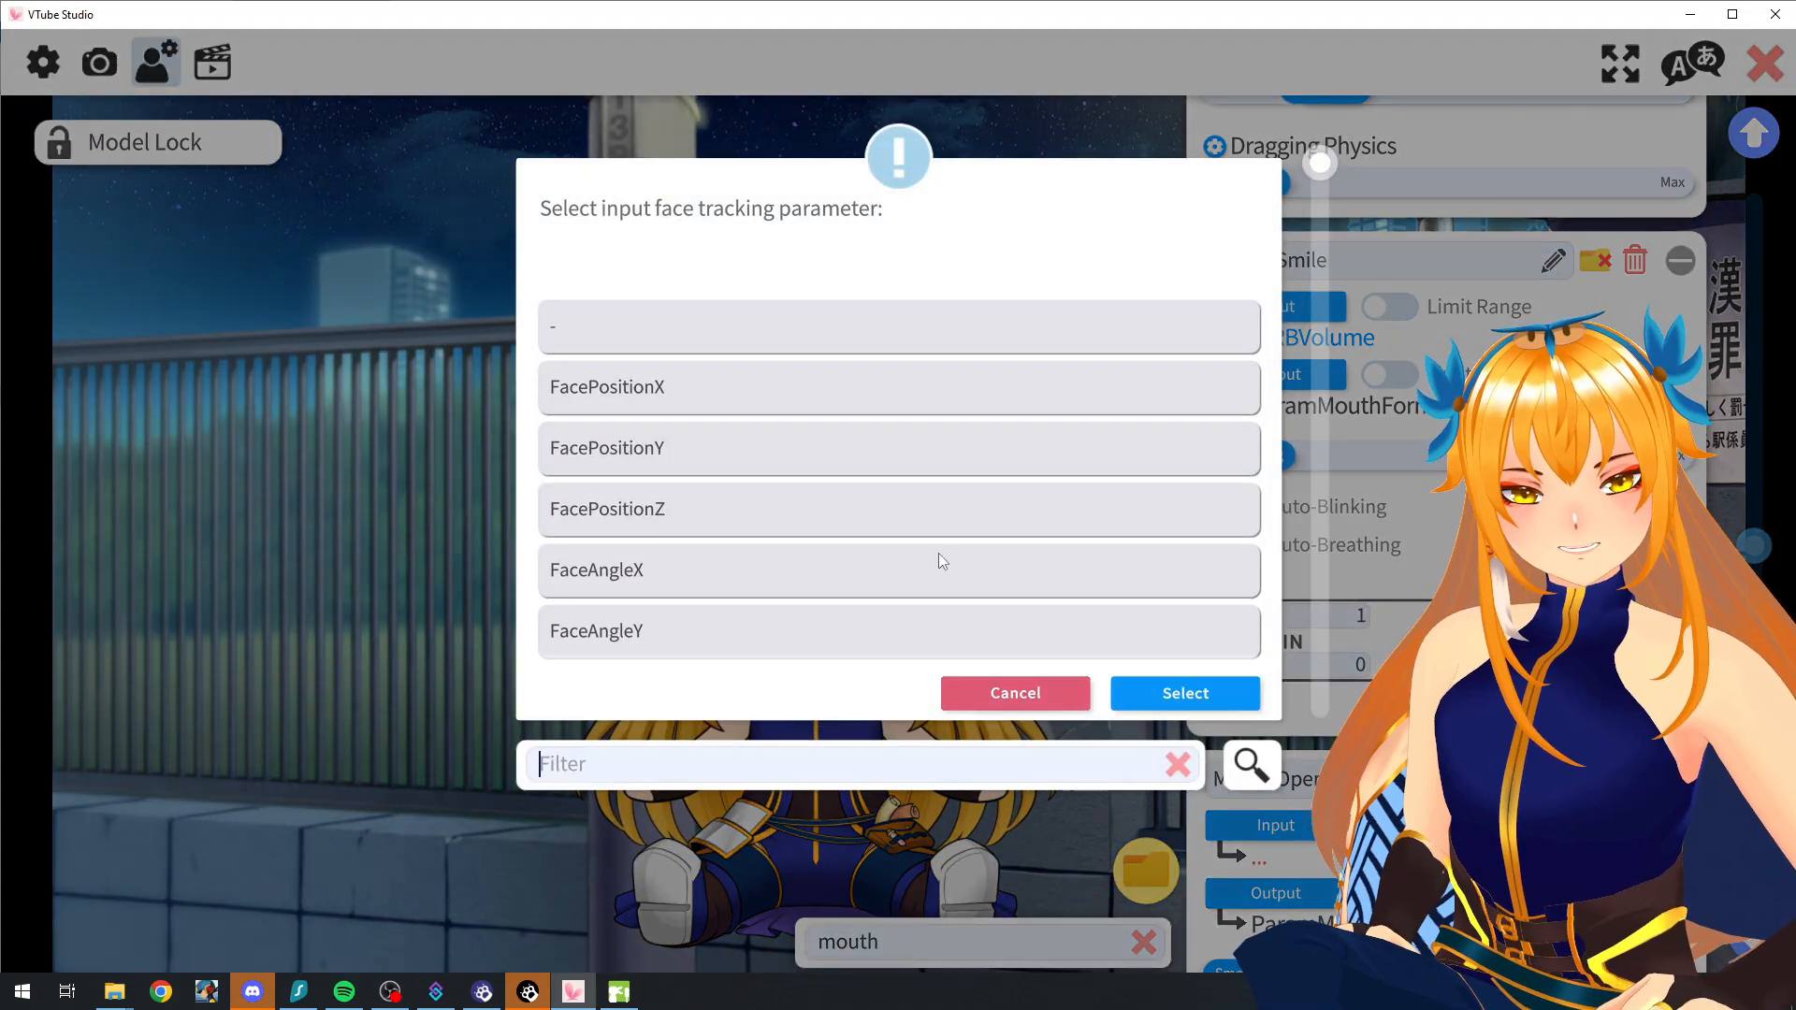
text(bi)
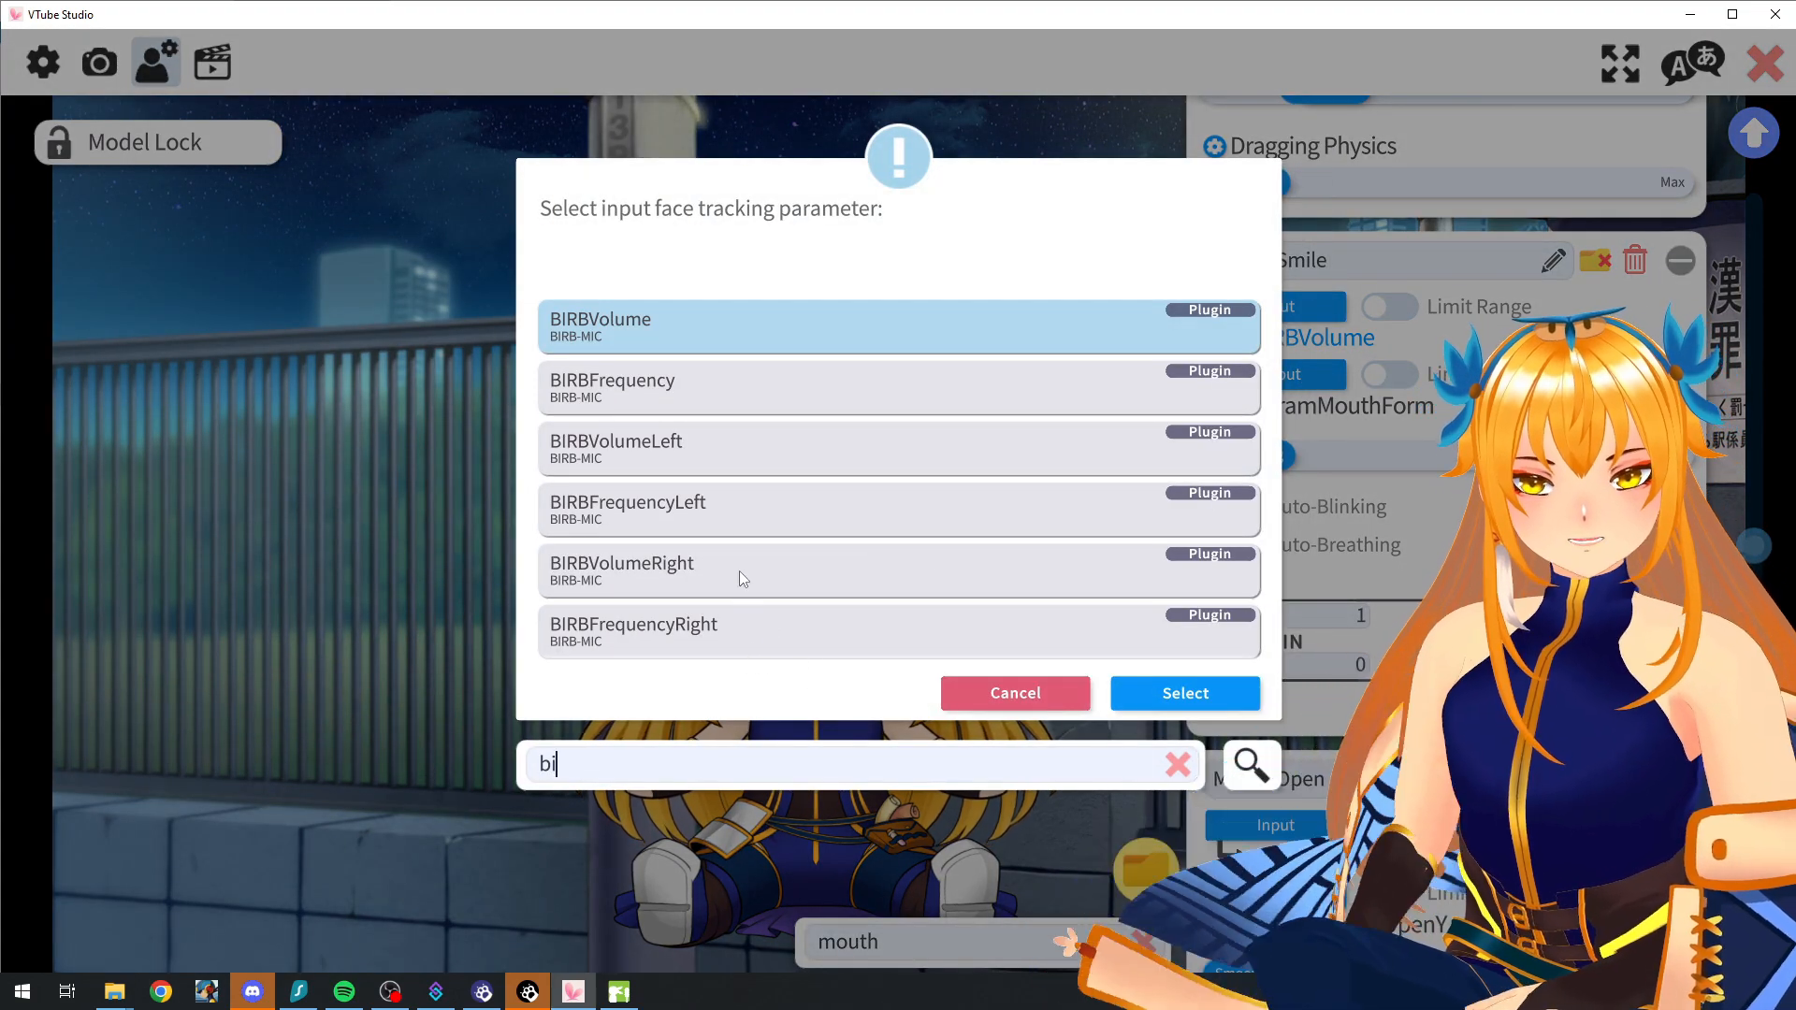
click(868, 387)
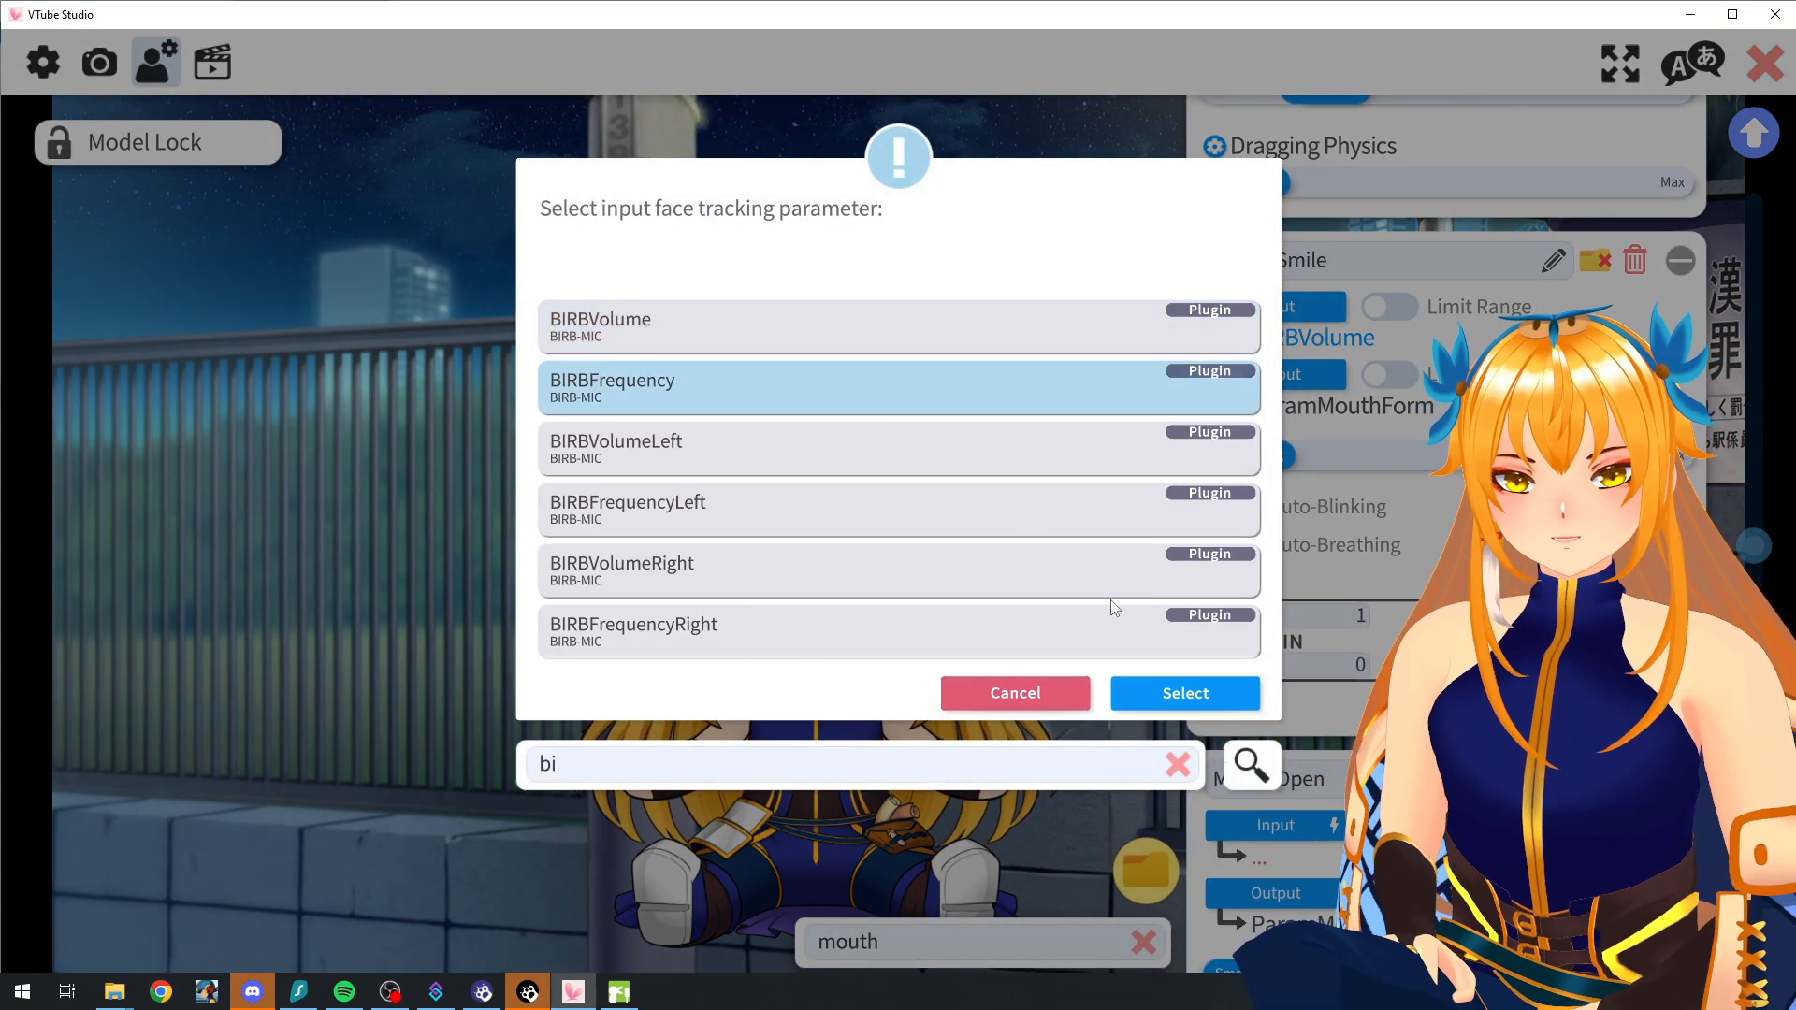
click(1175, 693)
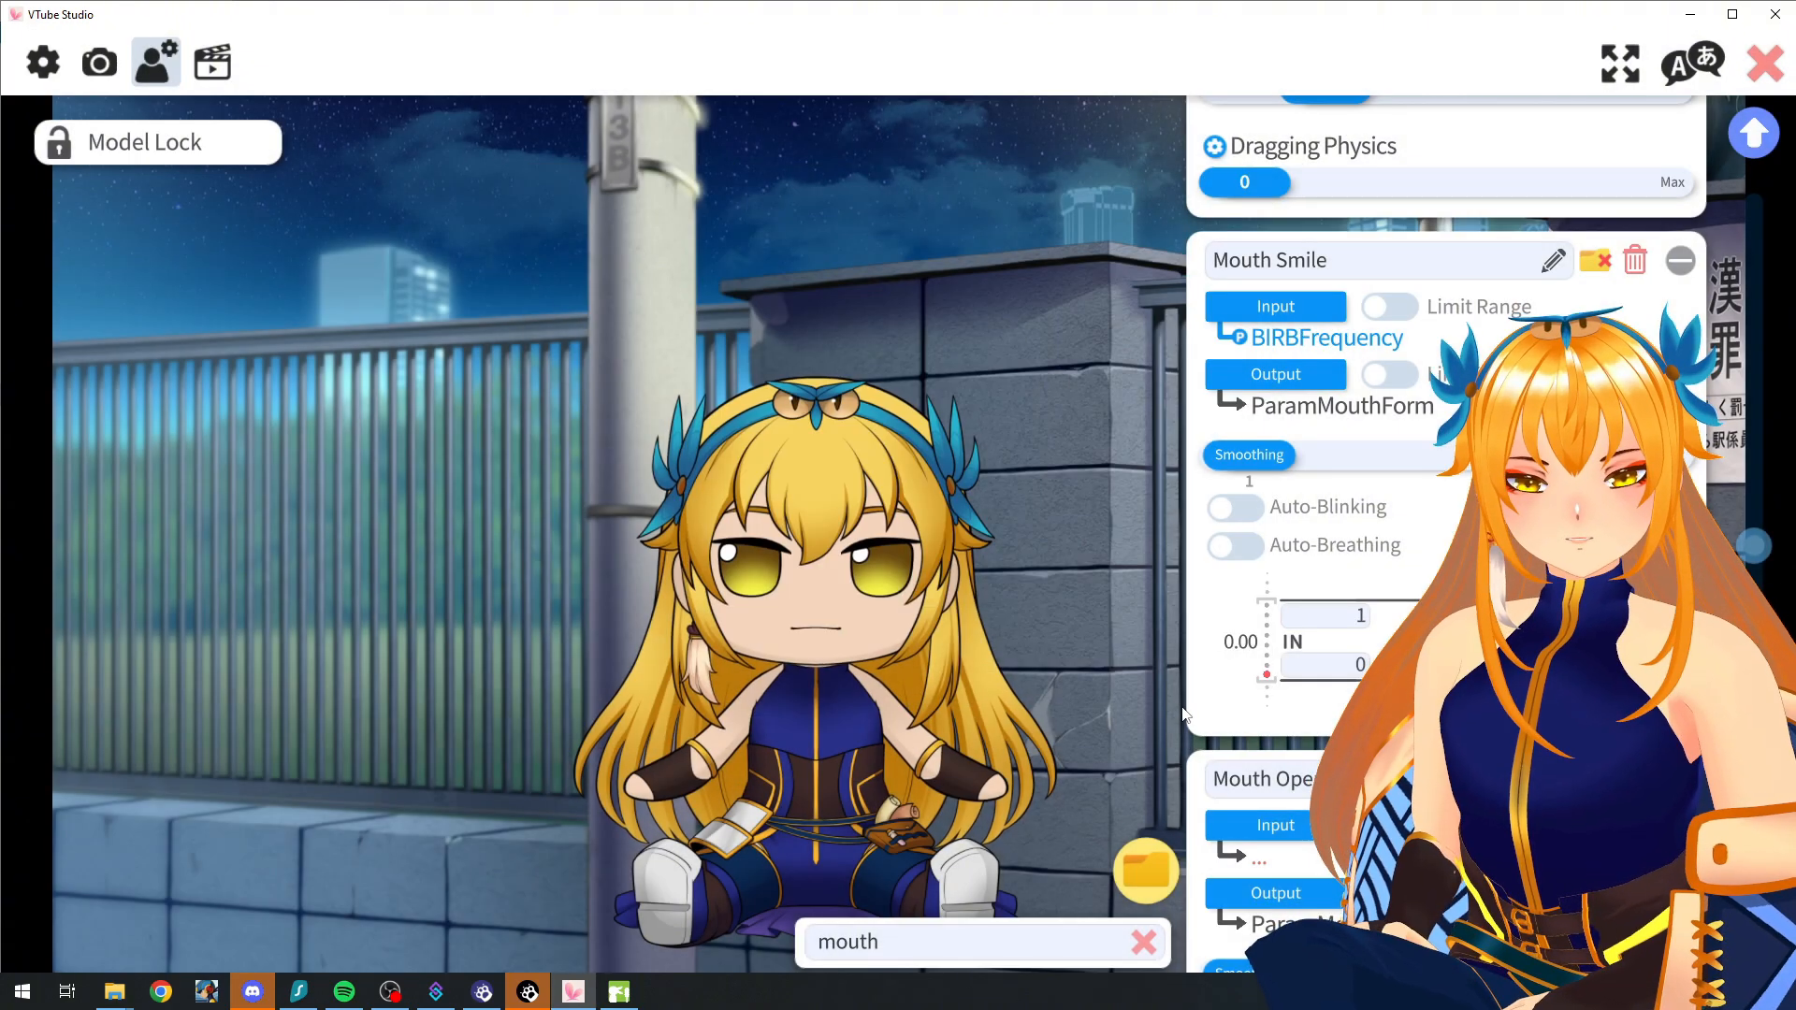
Step: Set the Mouth Open parameter's input to BIRBVolume
scroll(1256, 641, down, 3)
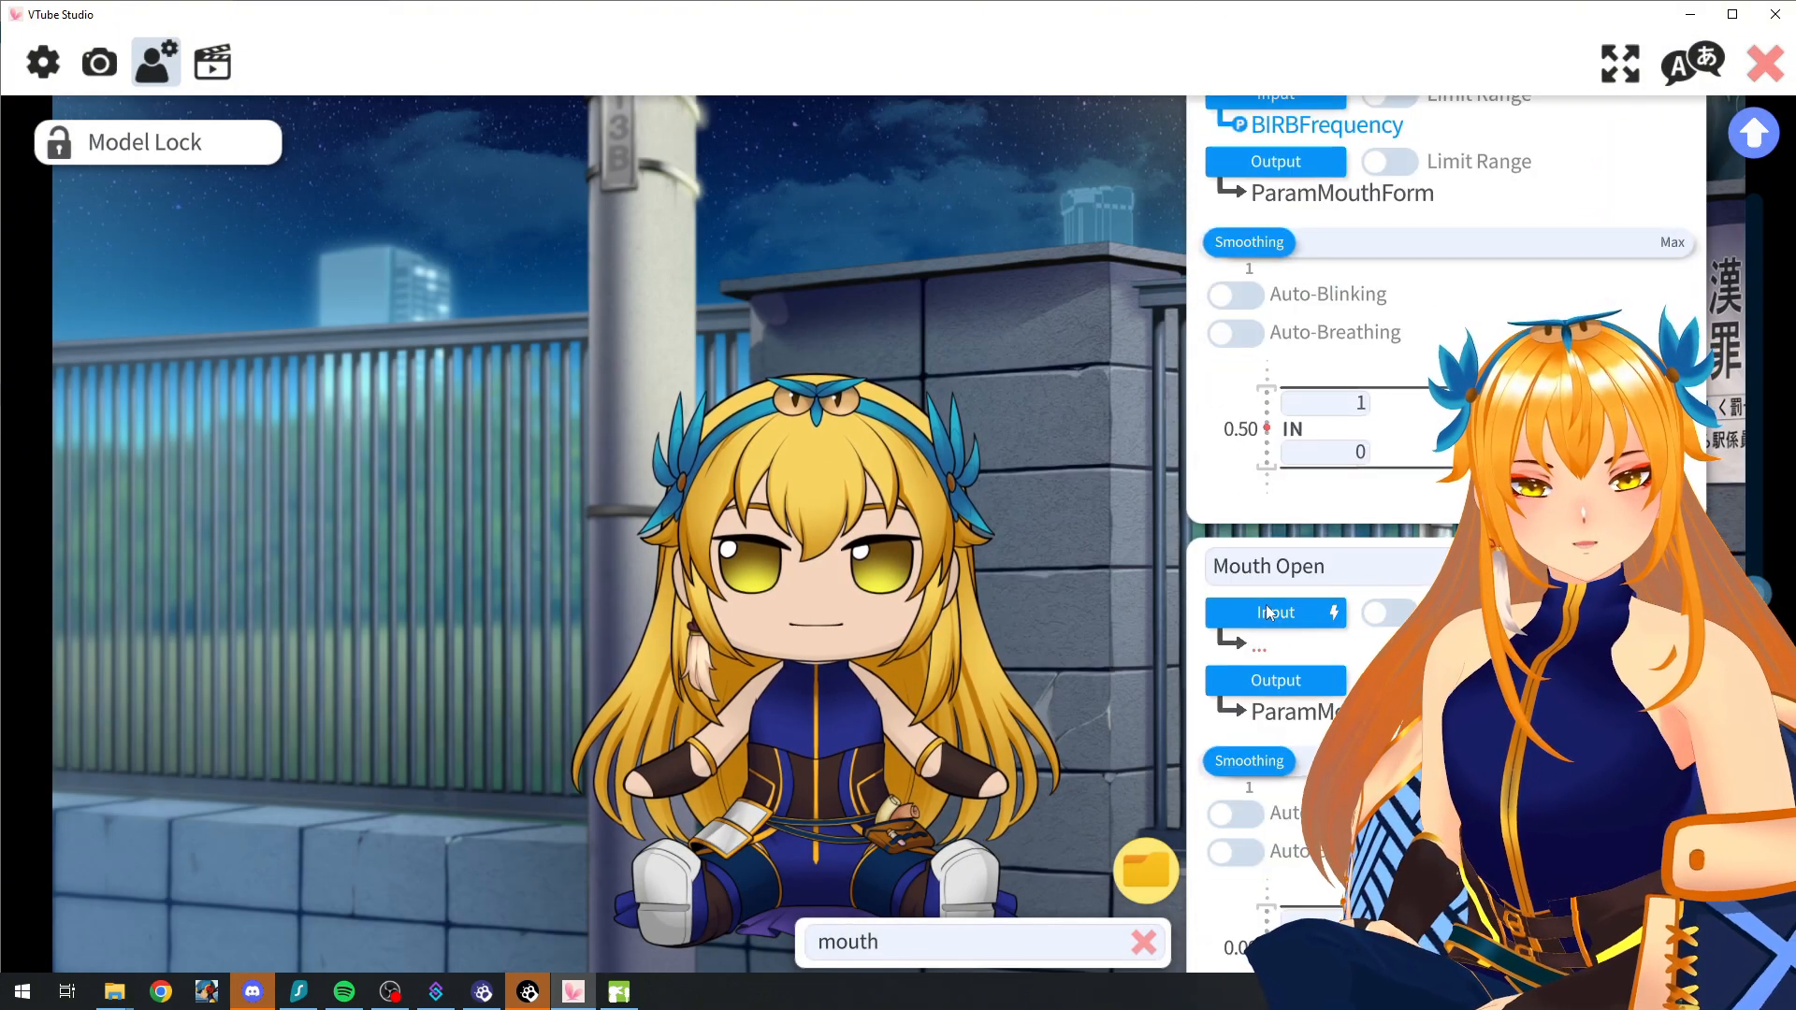
click(1262, 619)
text(birbvo)
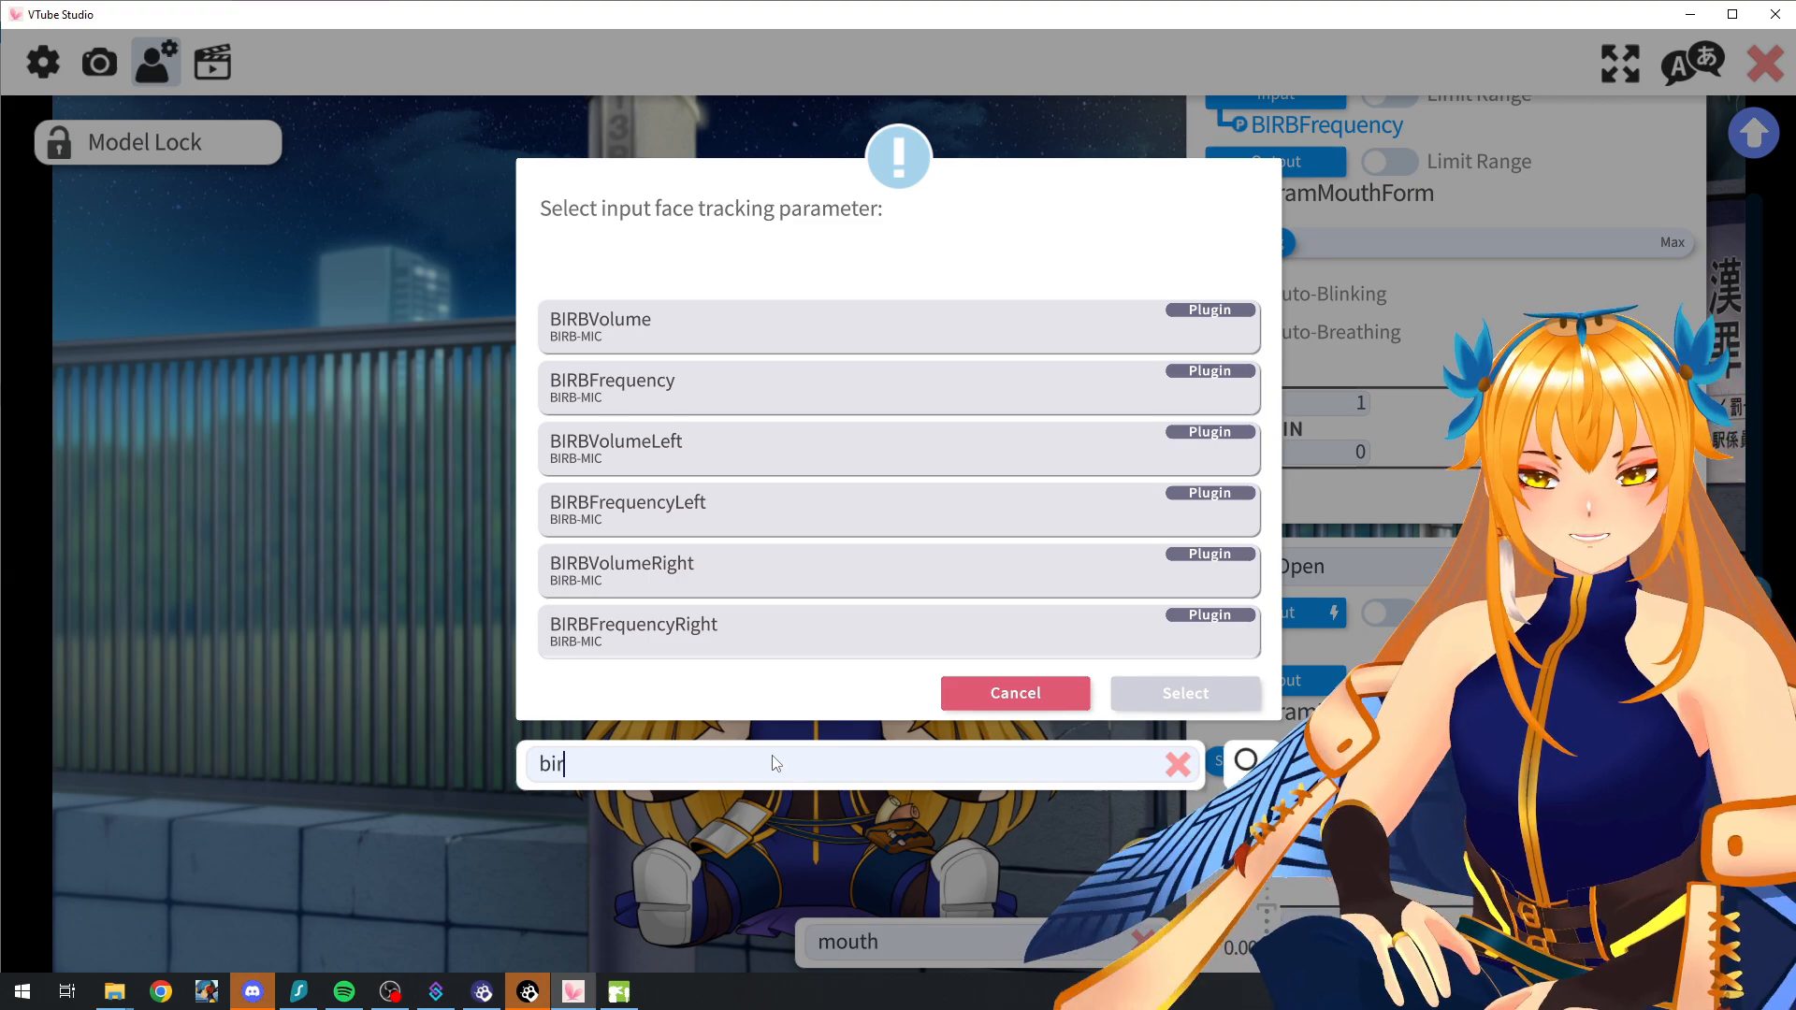
click(935, 335)
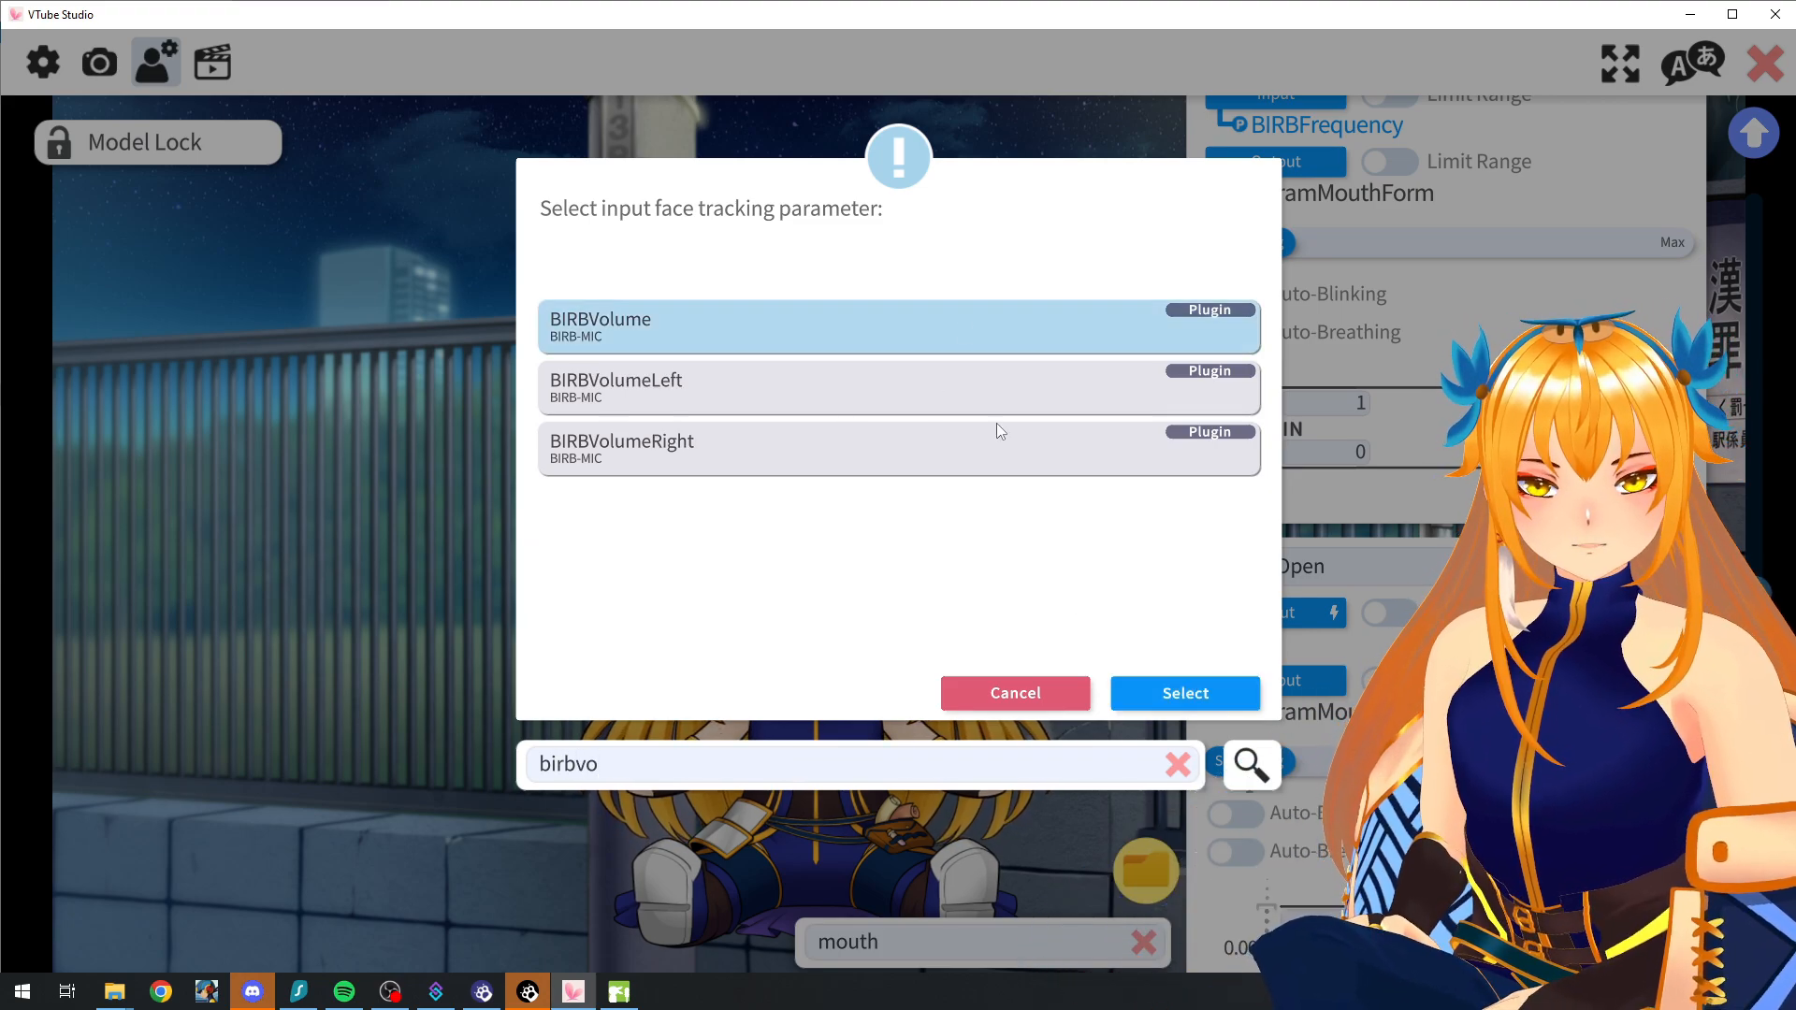
click(1137, 694)
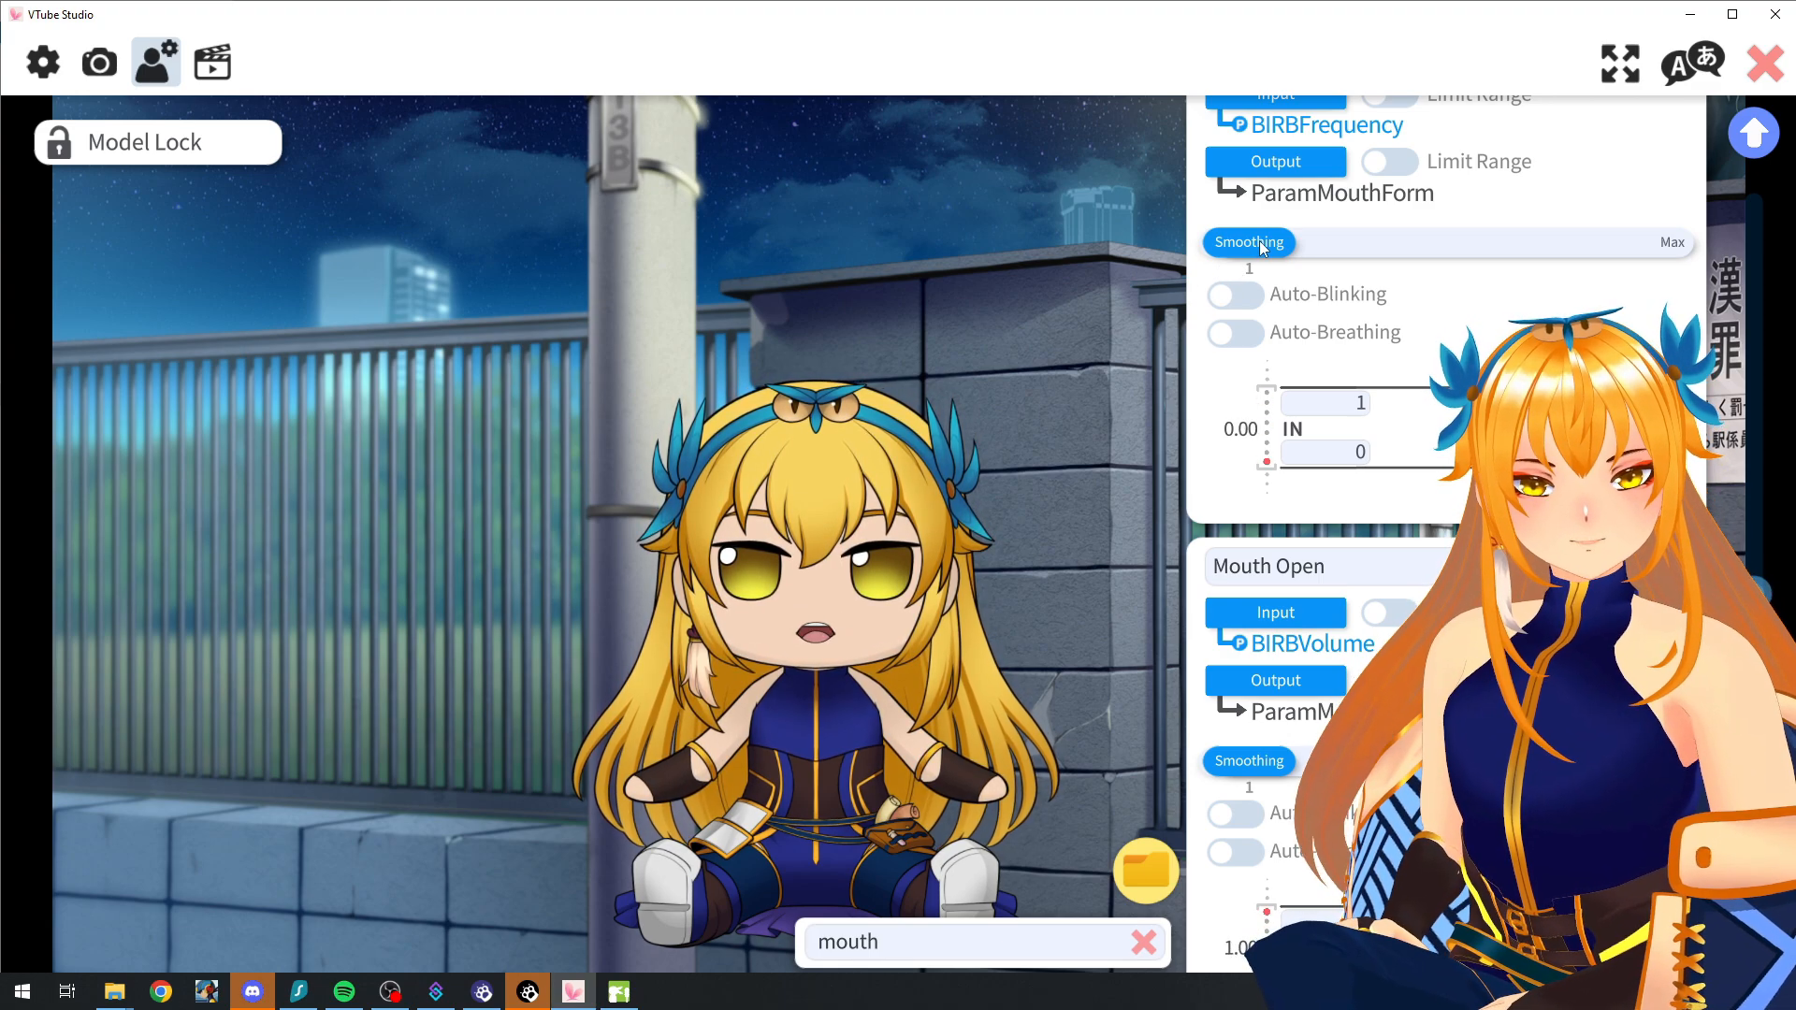
Step: Set the Smoothing of both the Mouth Smile and Mouth Open parameters to 4
drag(1270, 242, 1282, 240)
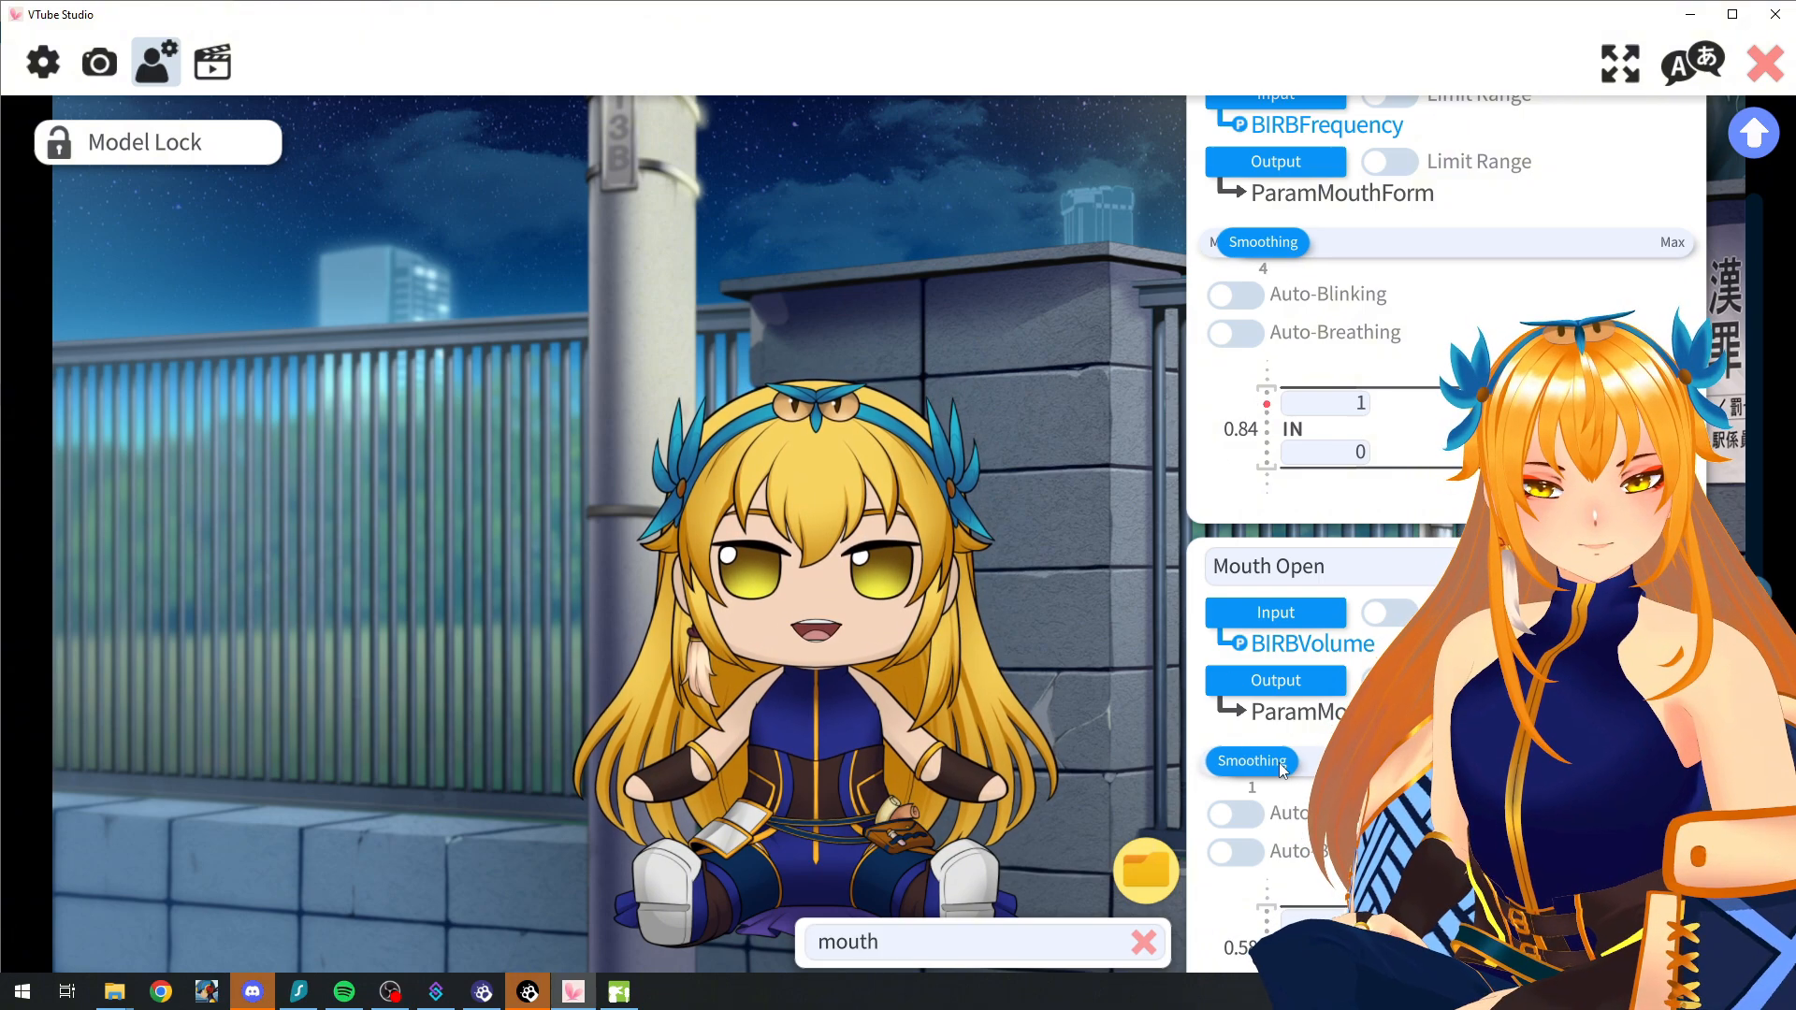
drag(1253, 761, 1293, 767)
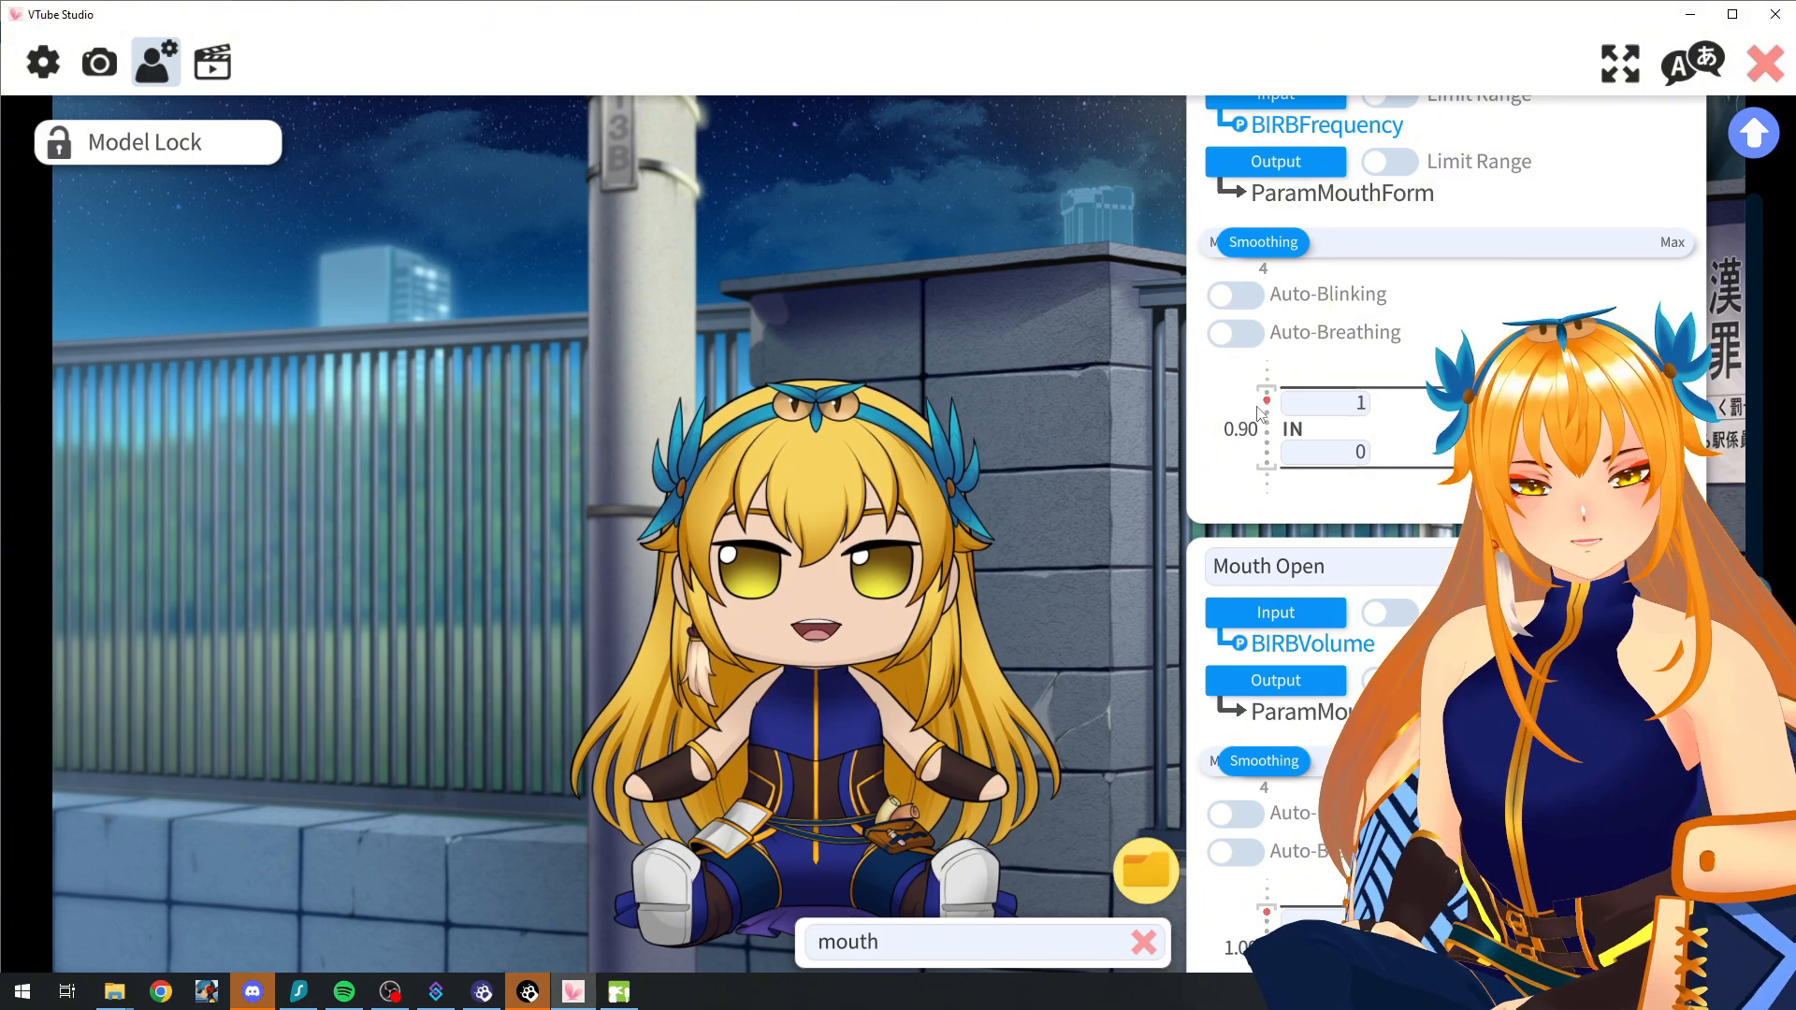
Step: In BIRB-MIC, try lowering the Cutoff to about a sixth of its range, and return it to the maximum
key(alt+Tab)
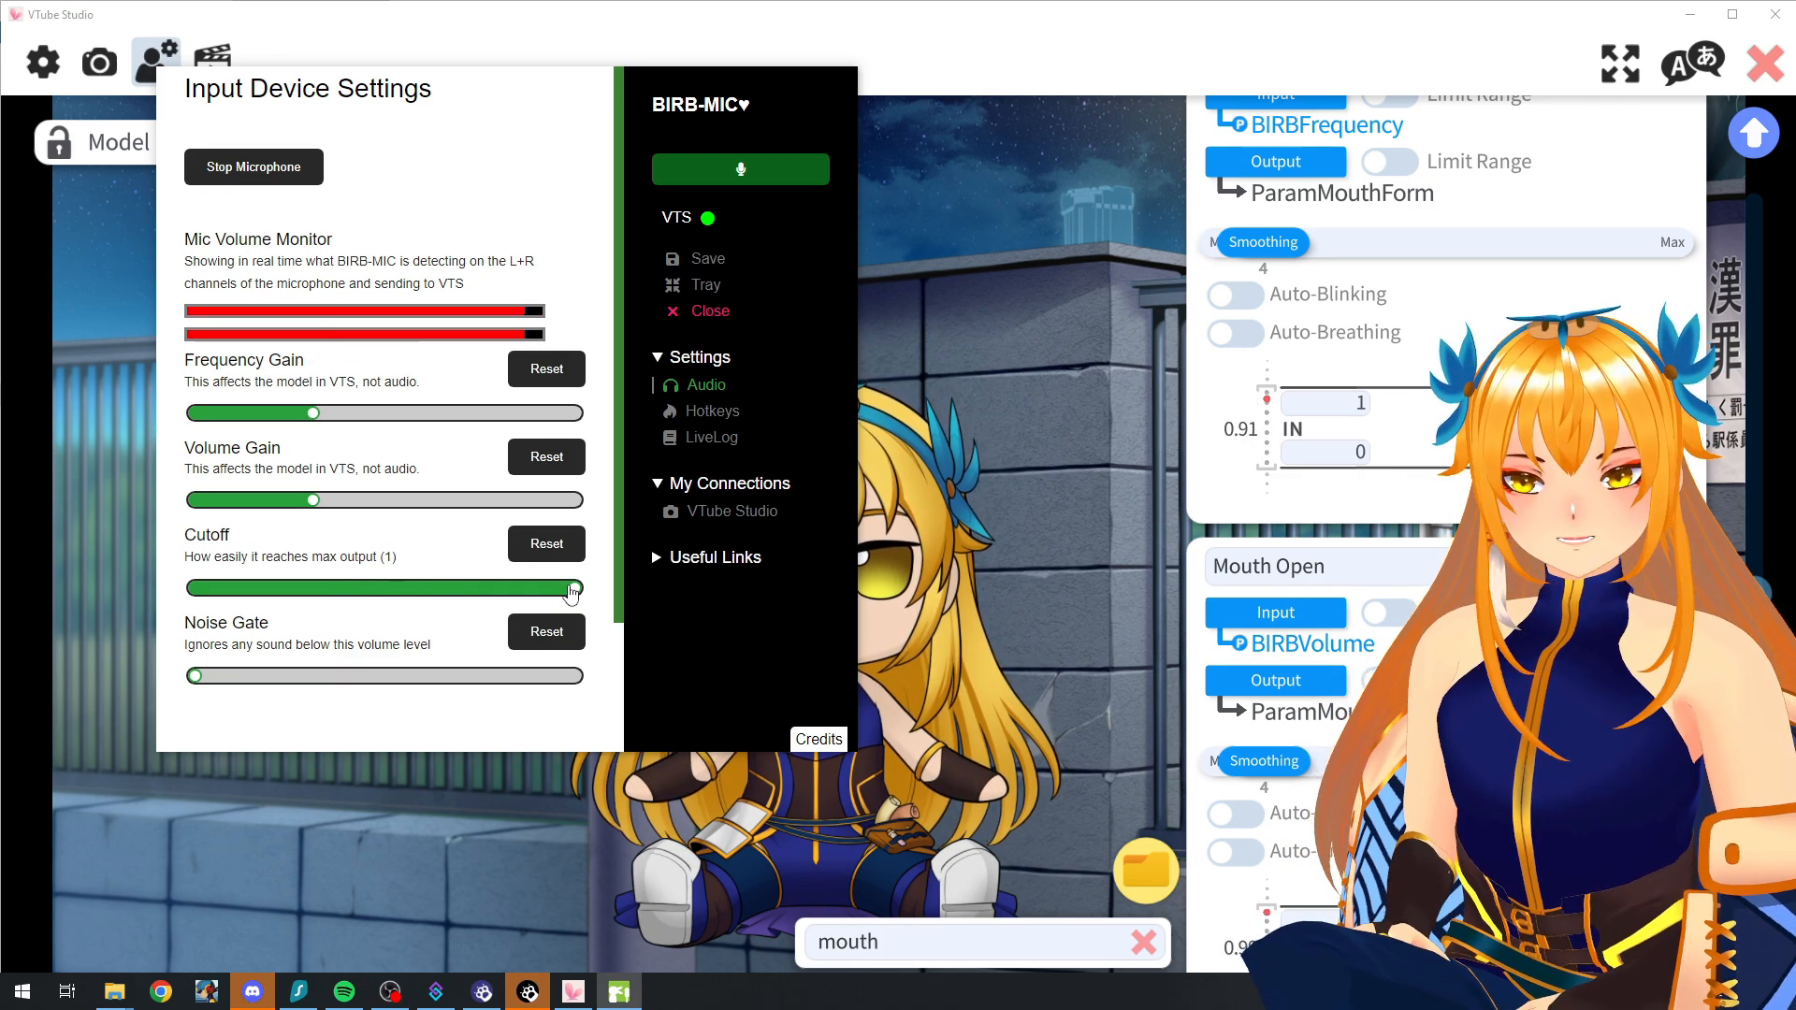
drag(574, 589, 381, 595)
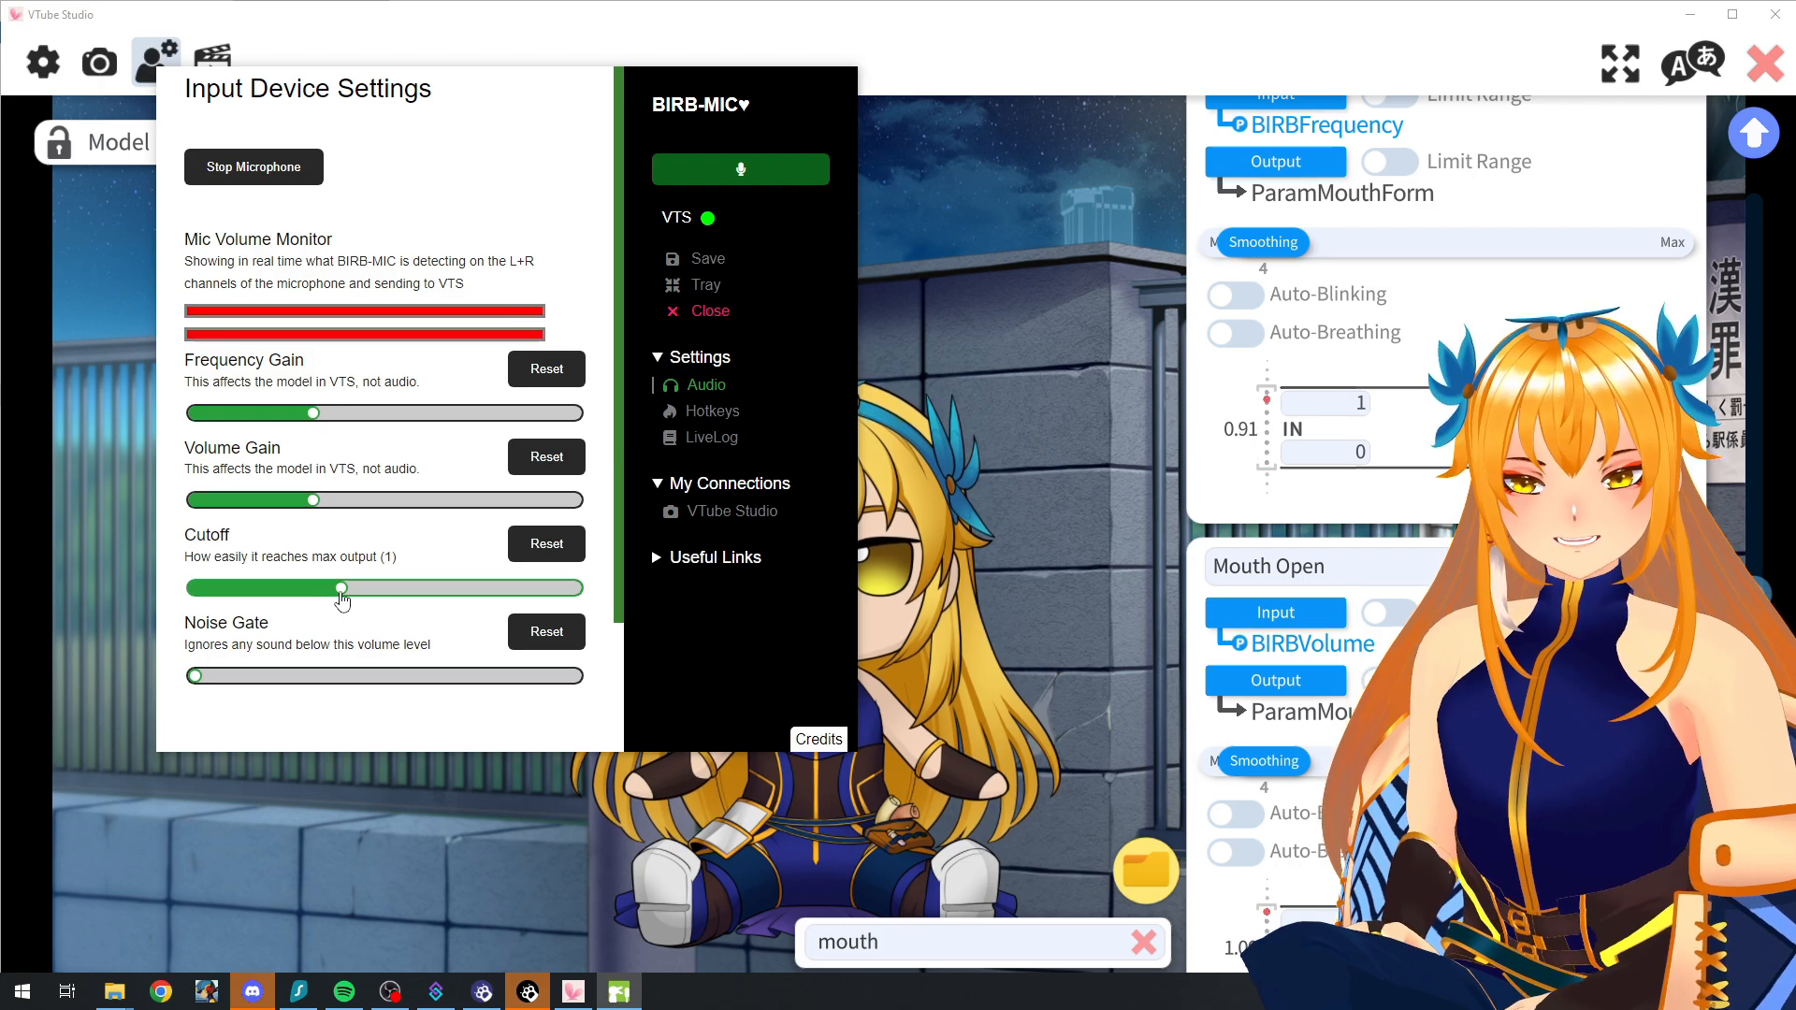
drag(278, 588, 257, 588)
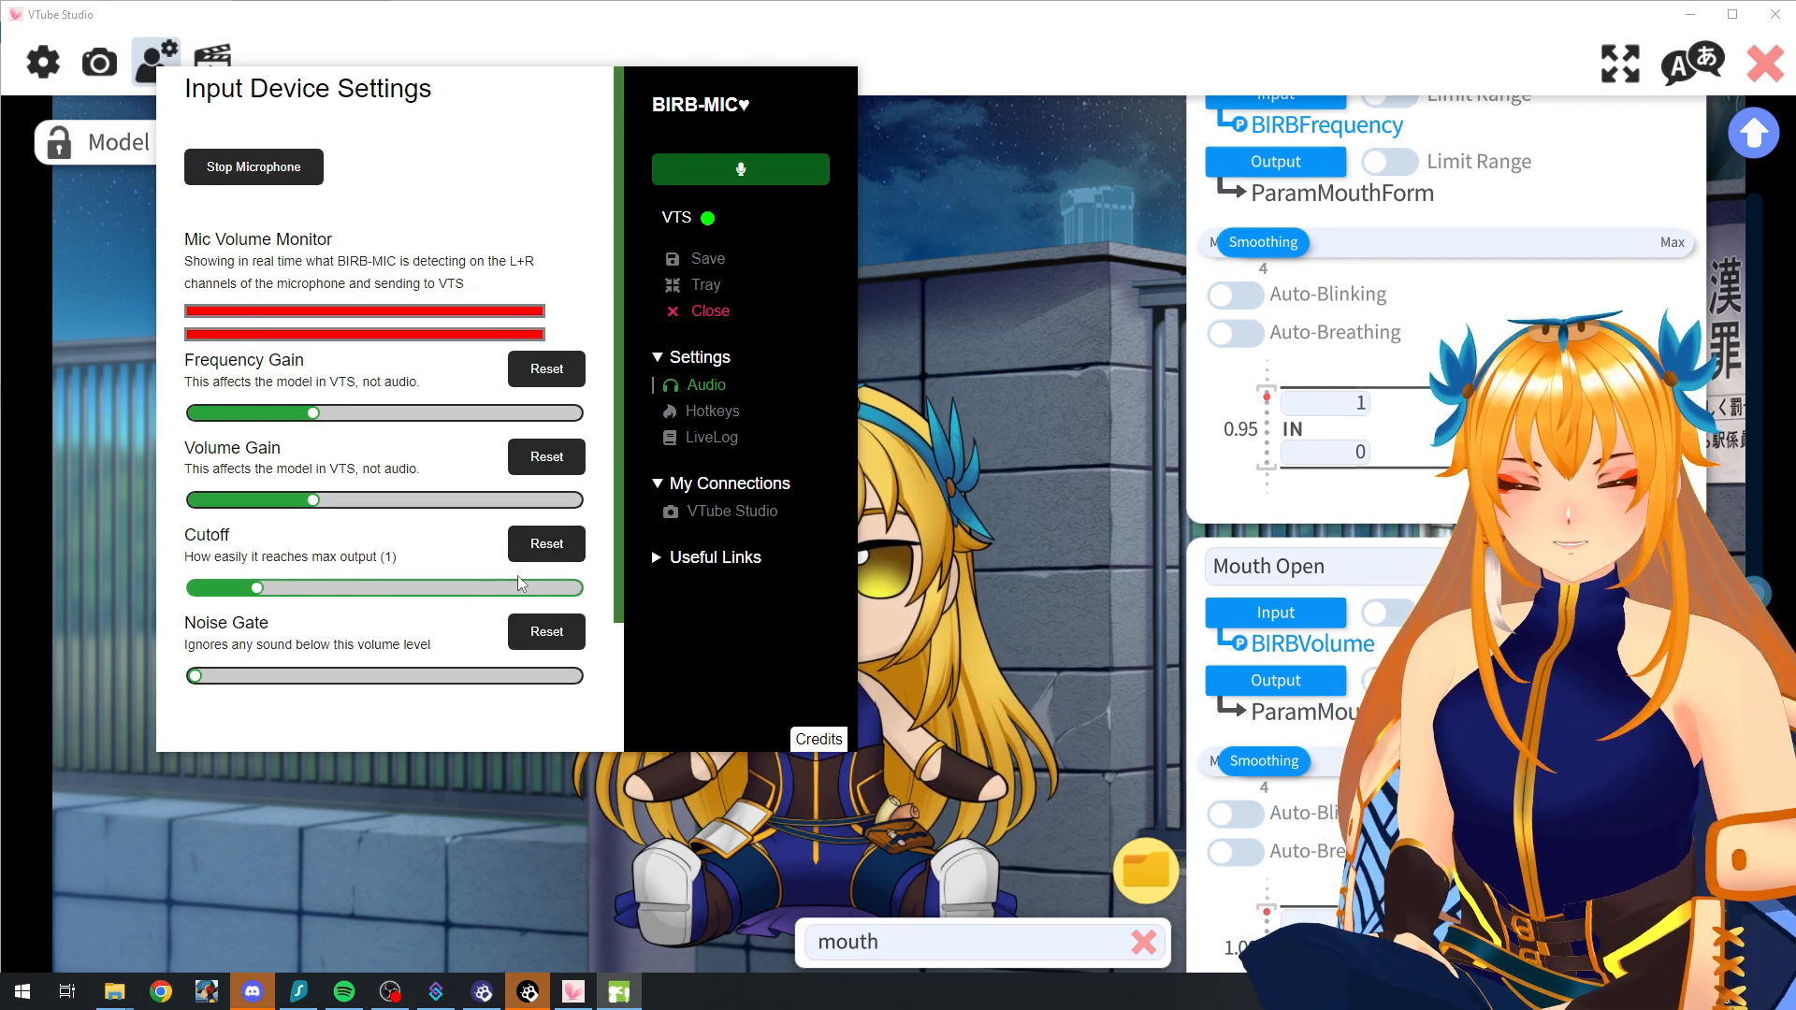
drag(521, 586, 582, 588)
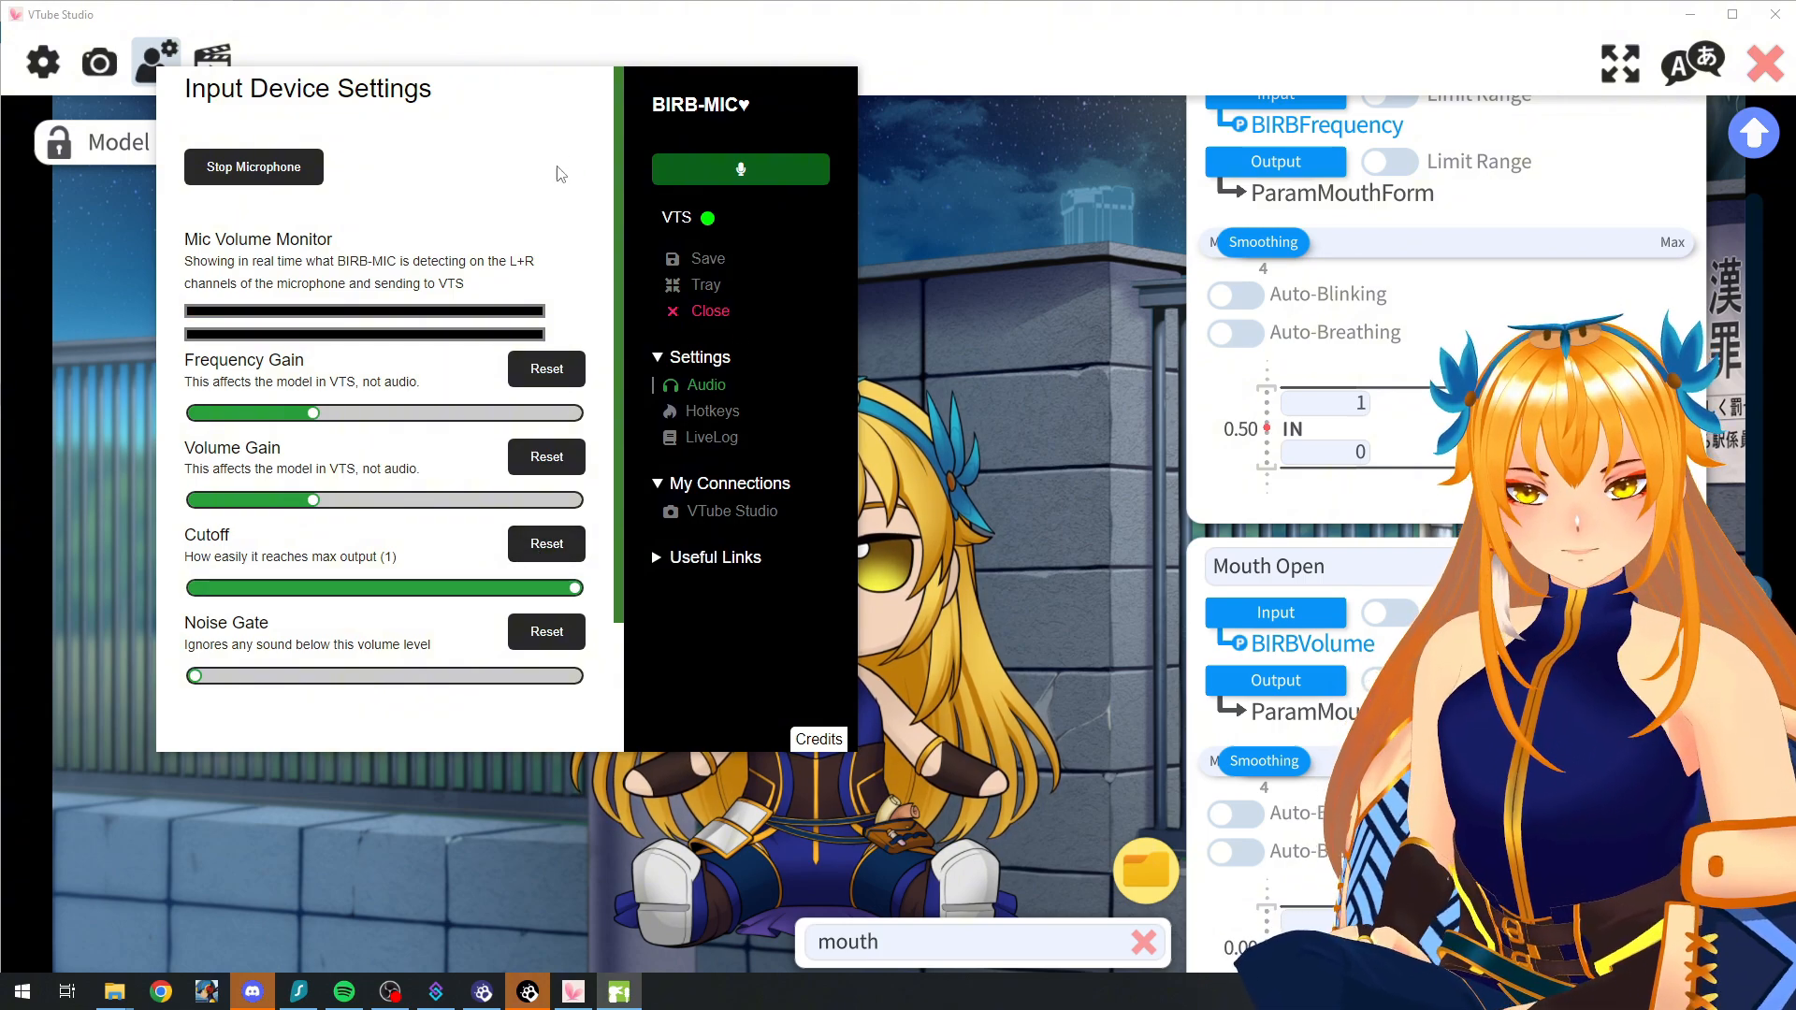
click(893, 26)
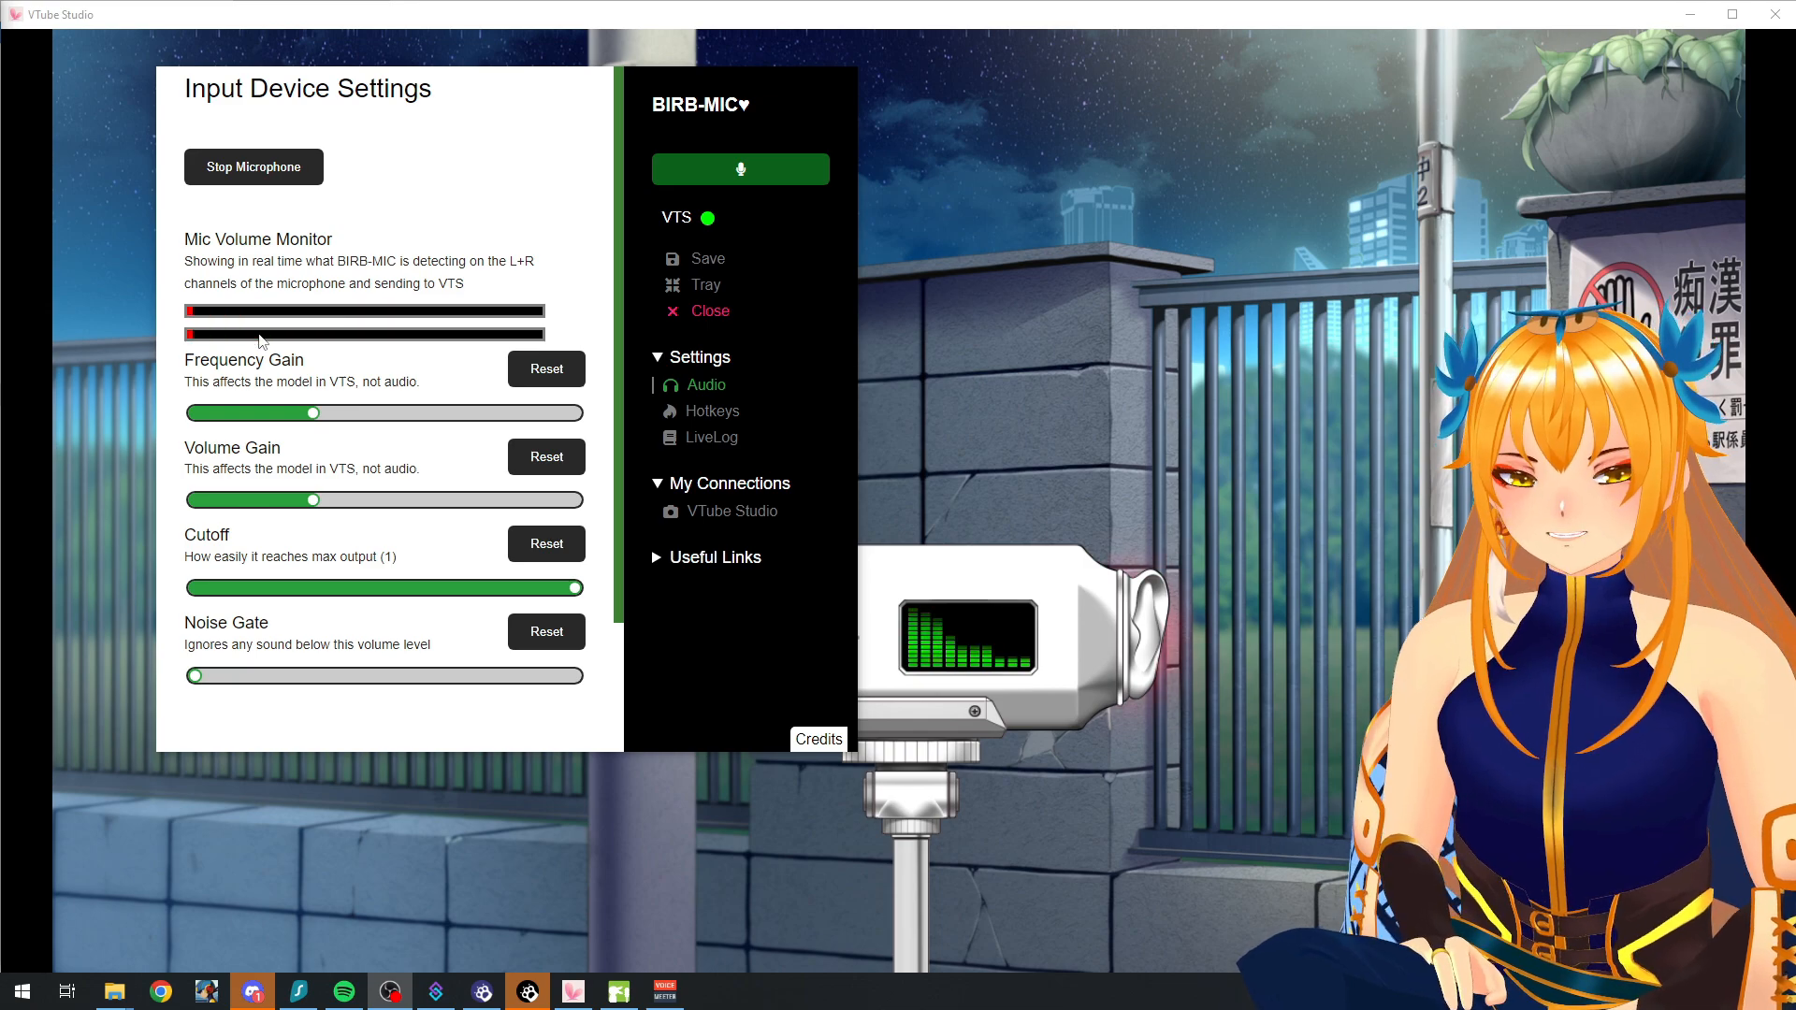
scroll(260, 339, down, 2)
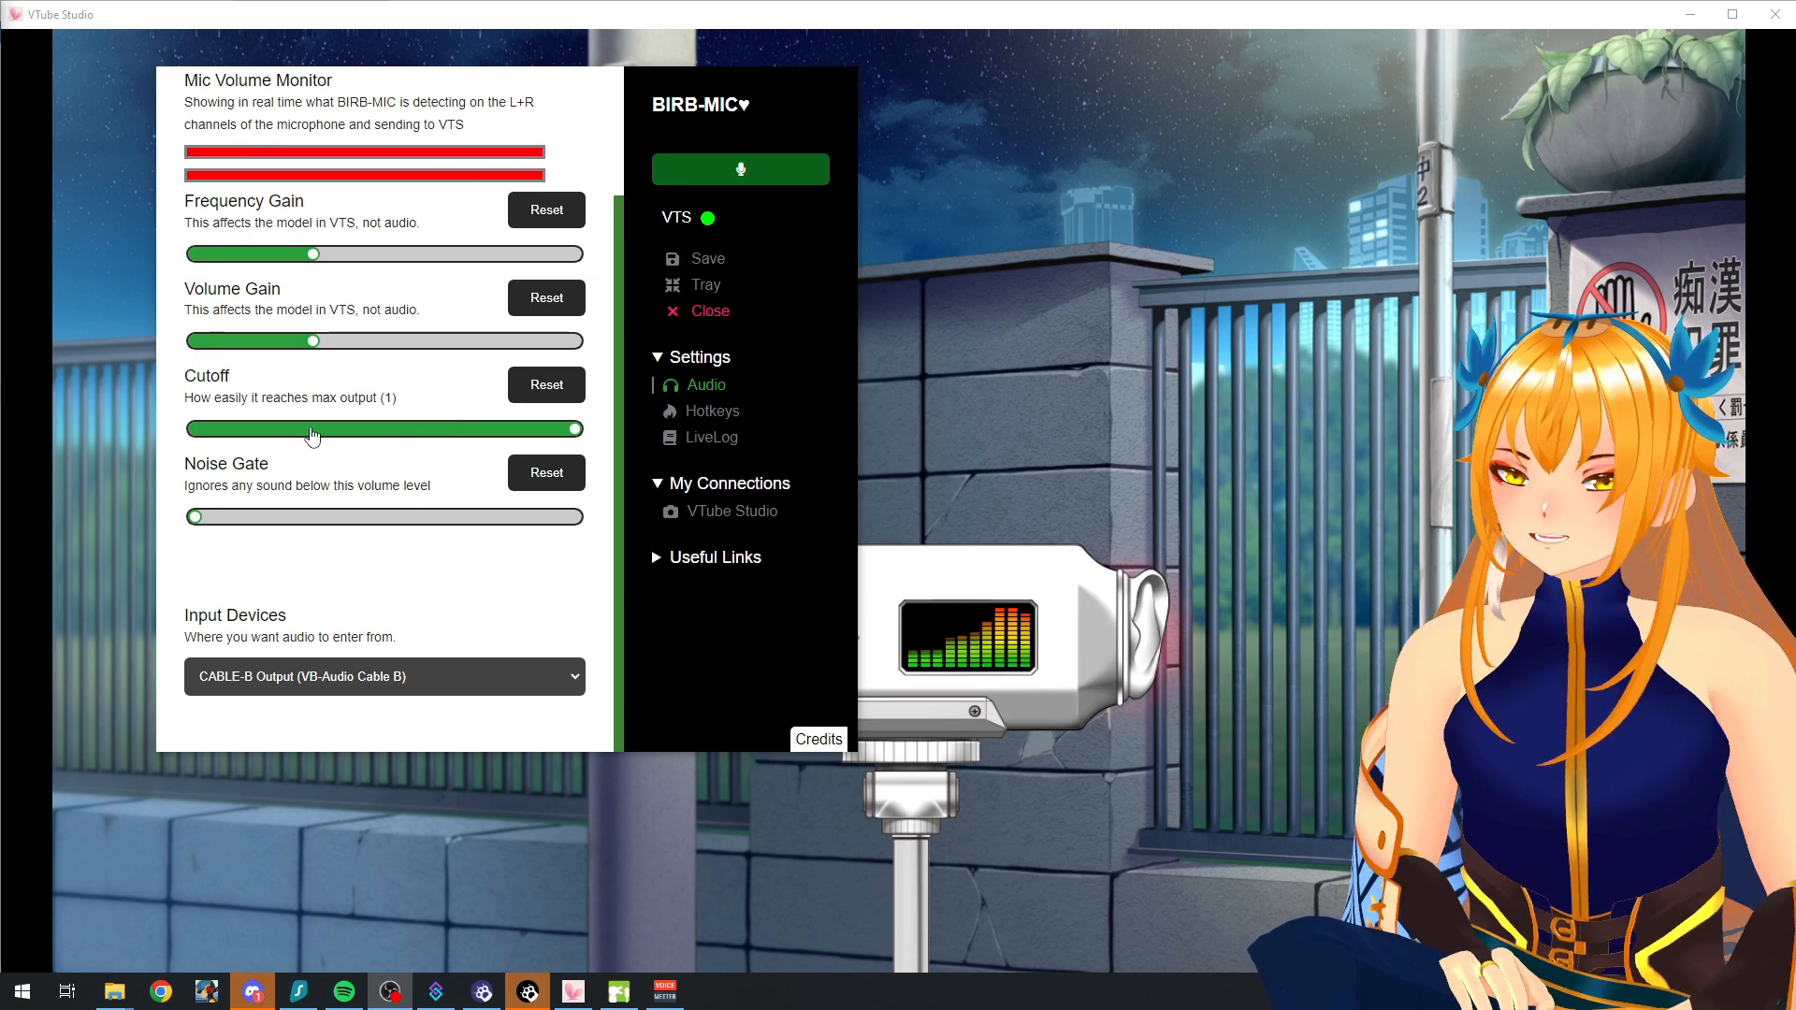
scroll(227, 387, up, 2)
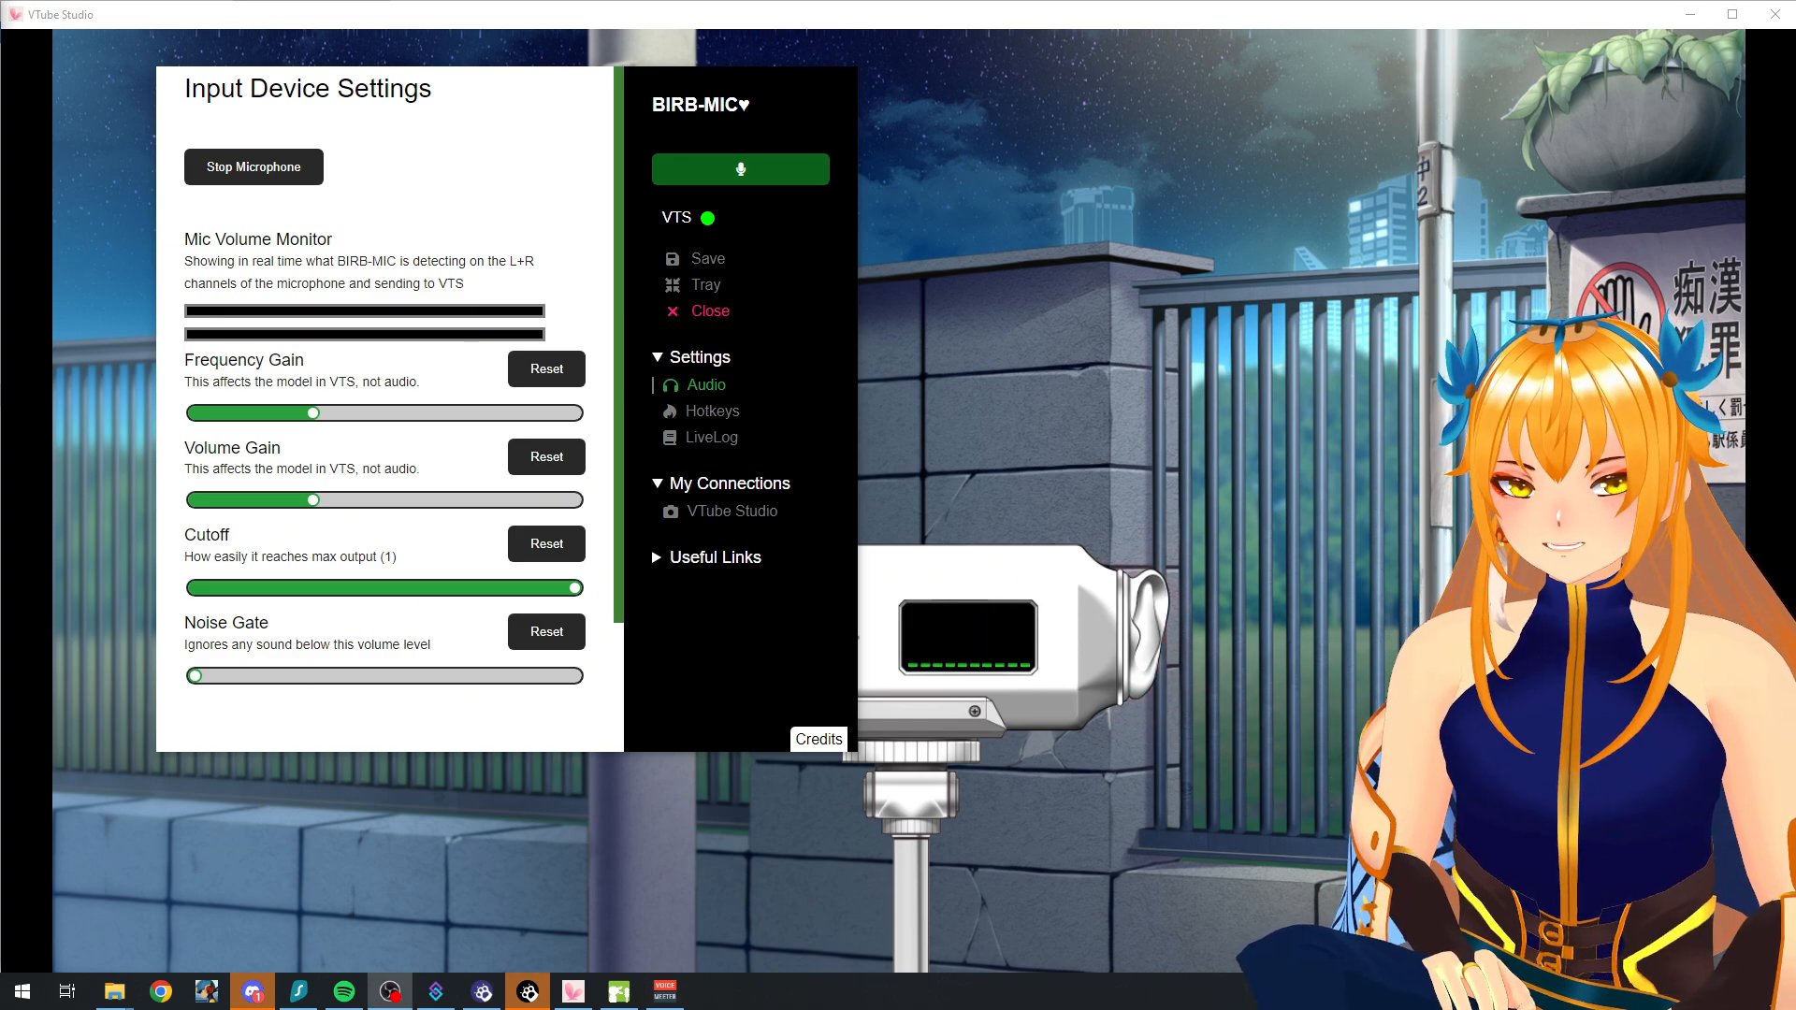
click(1170, 380)
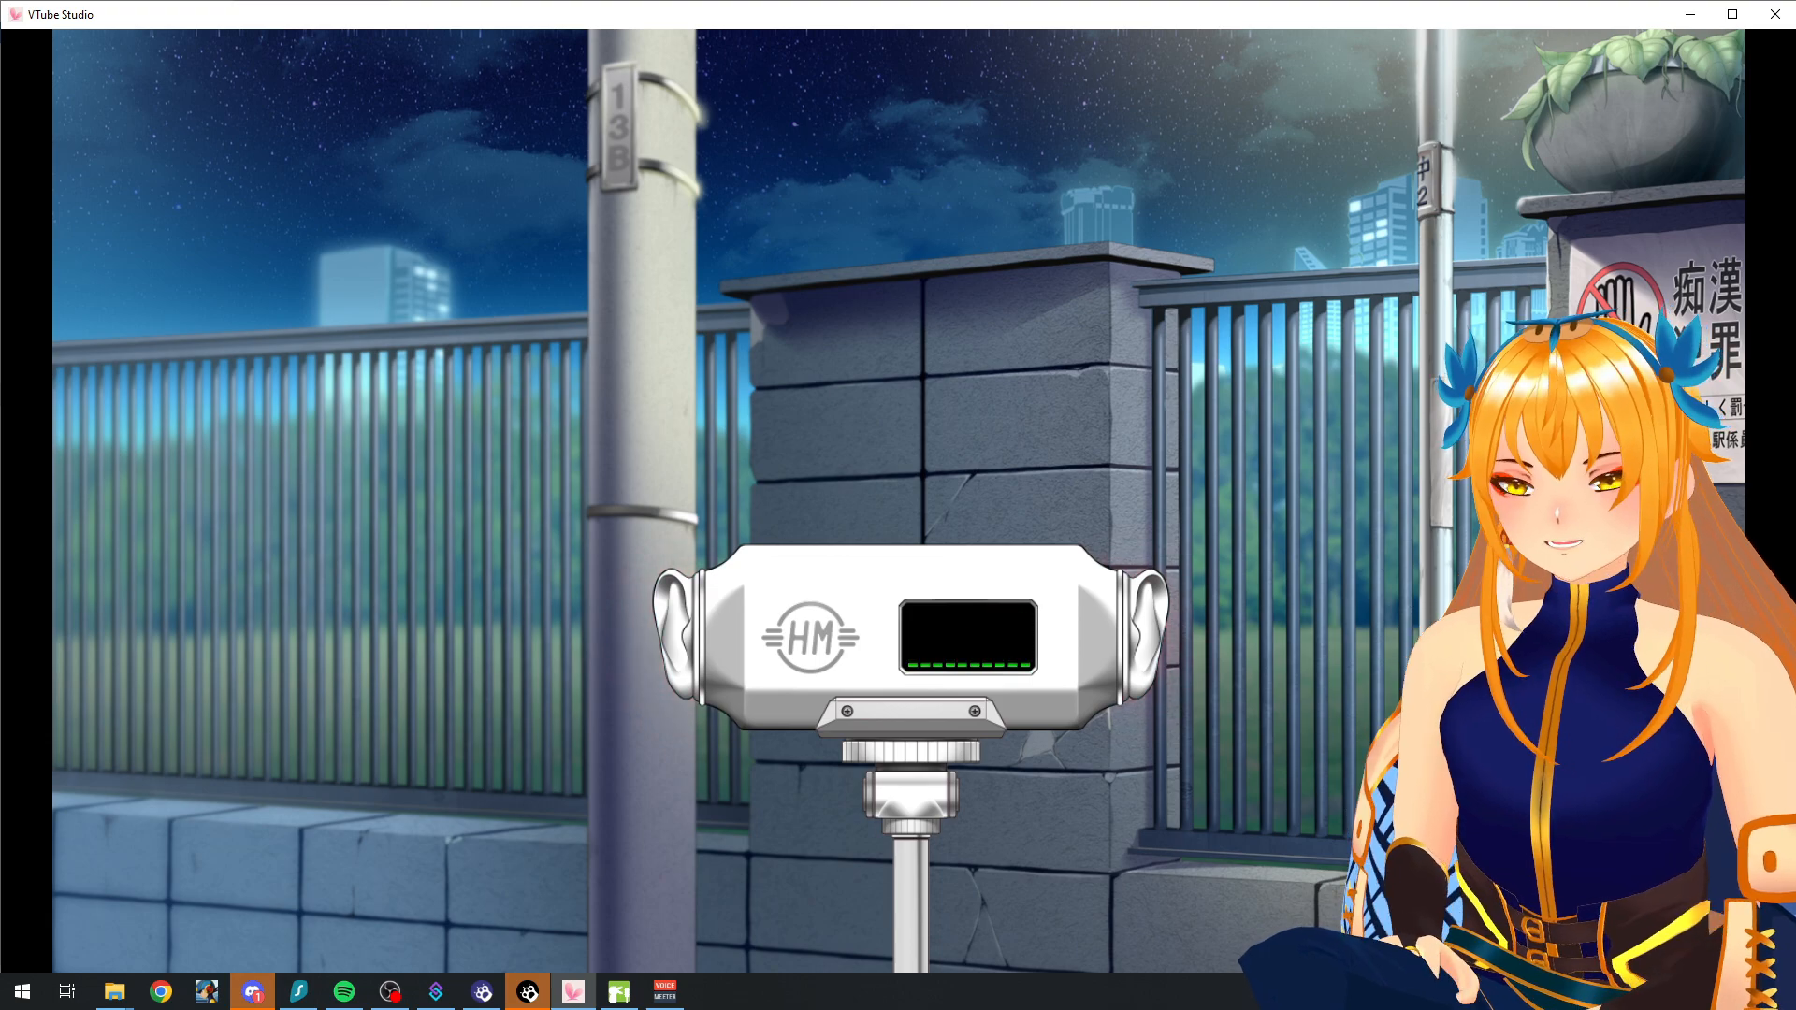
key(alt+Tab)
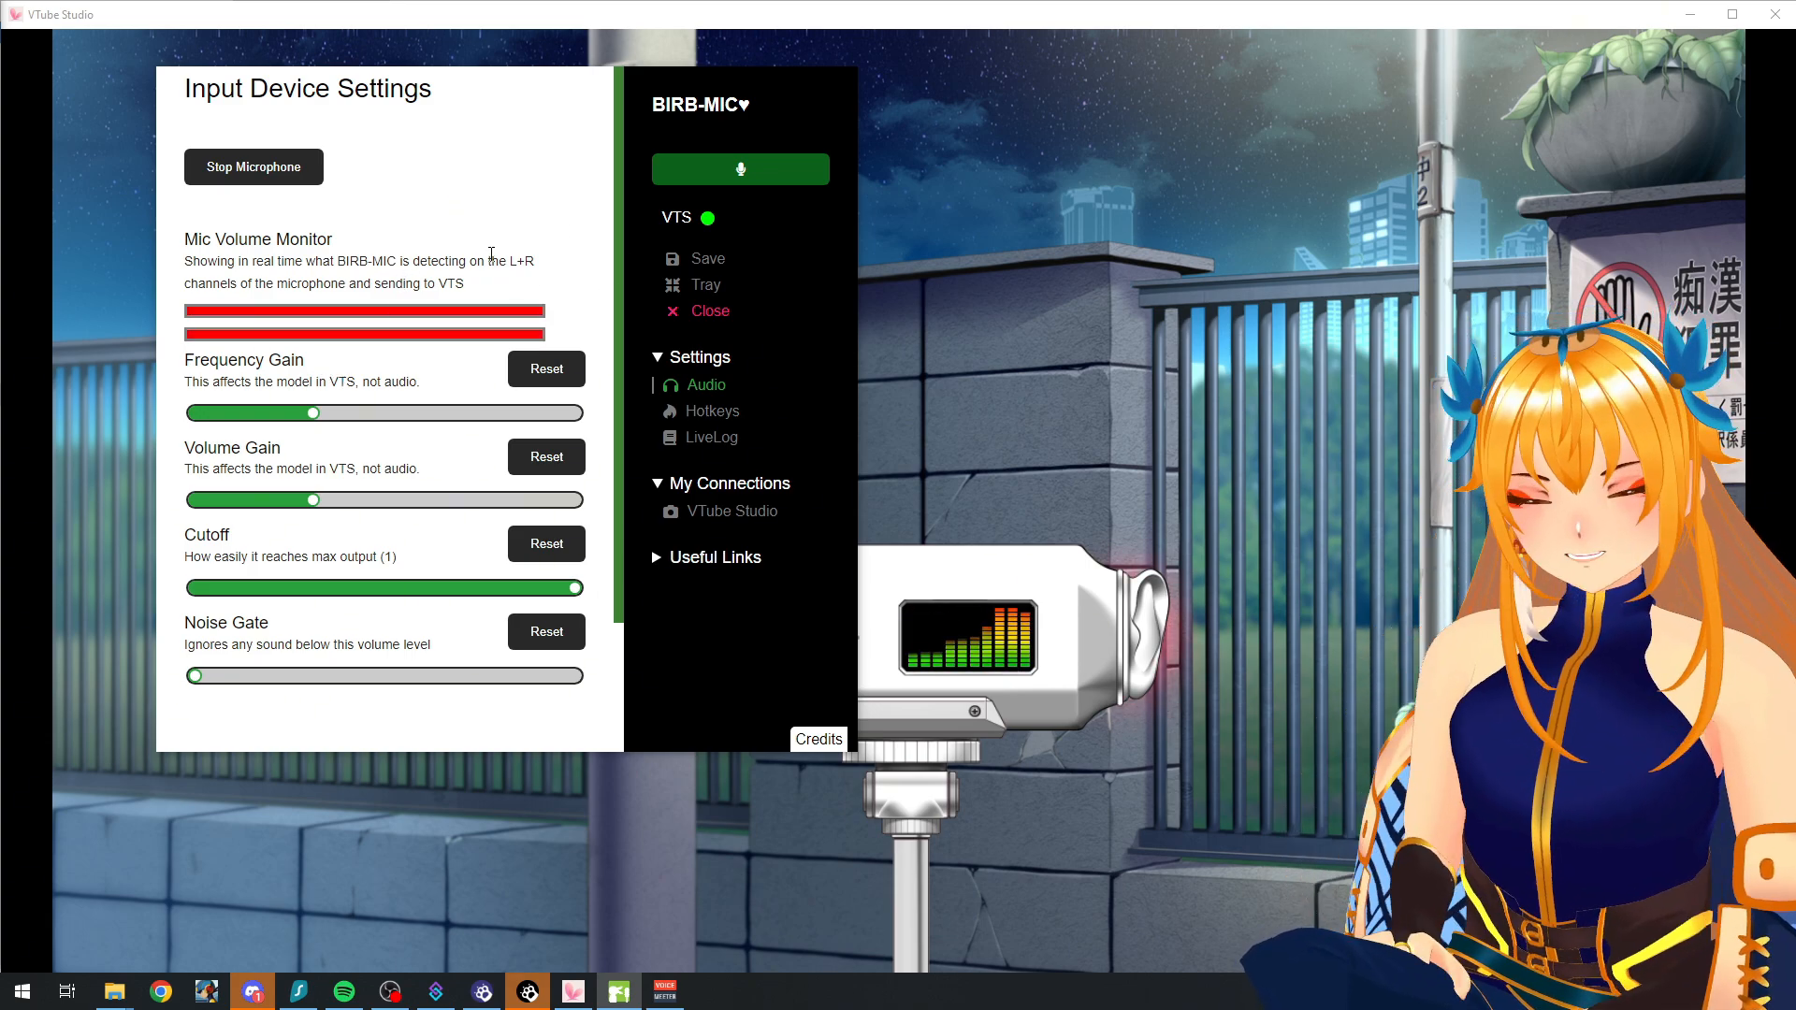
Step: Switch to VTube Studio and show the microphone model's parameter settings to examine its BIRB-MIC inputs
click(1057, 180)
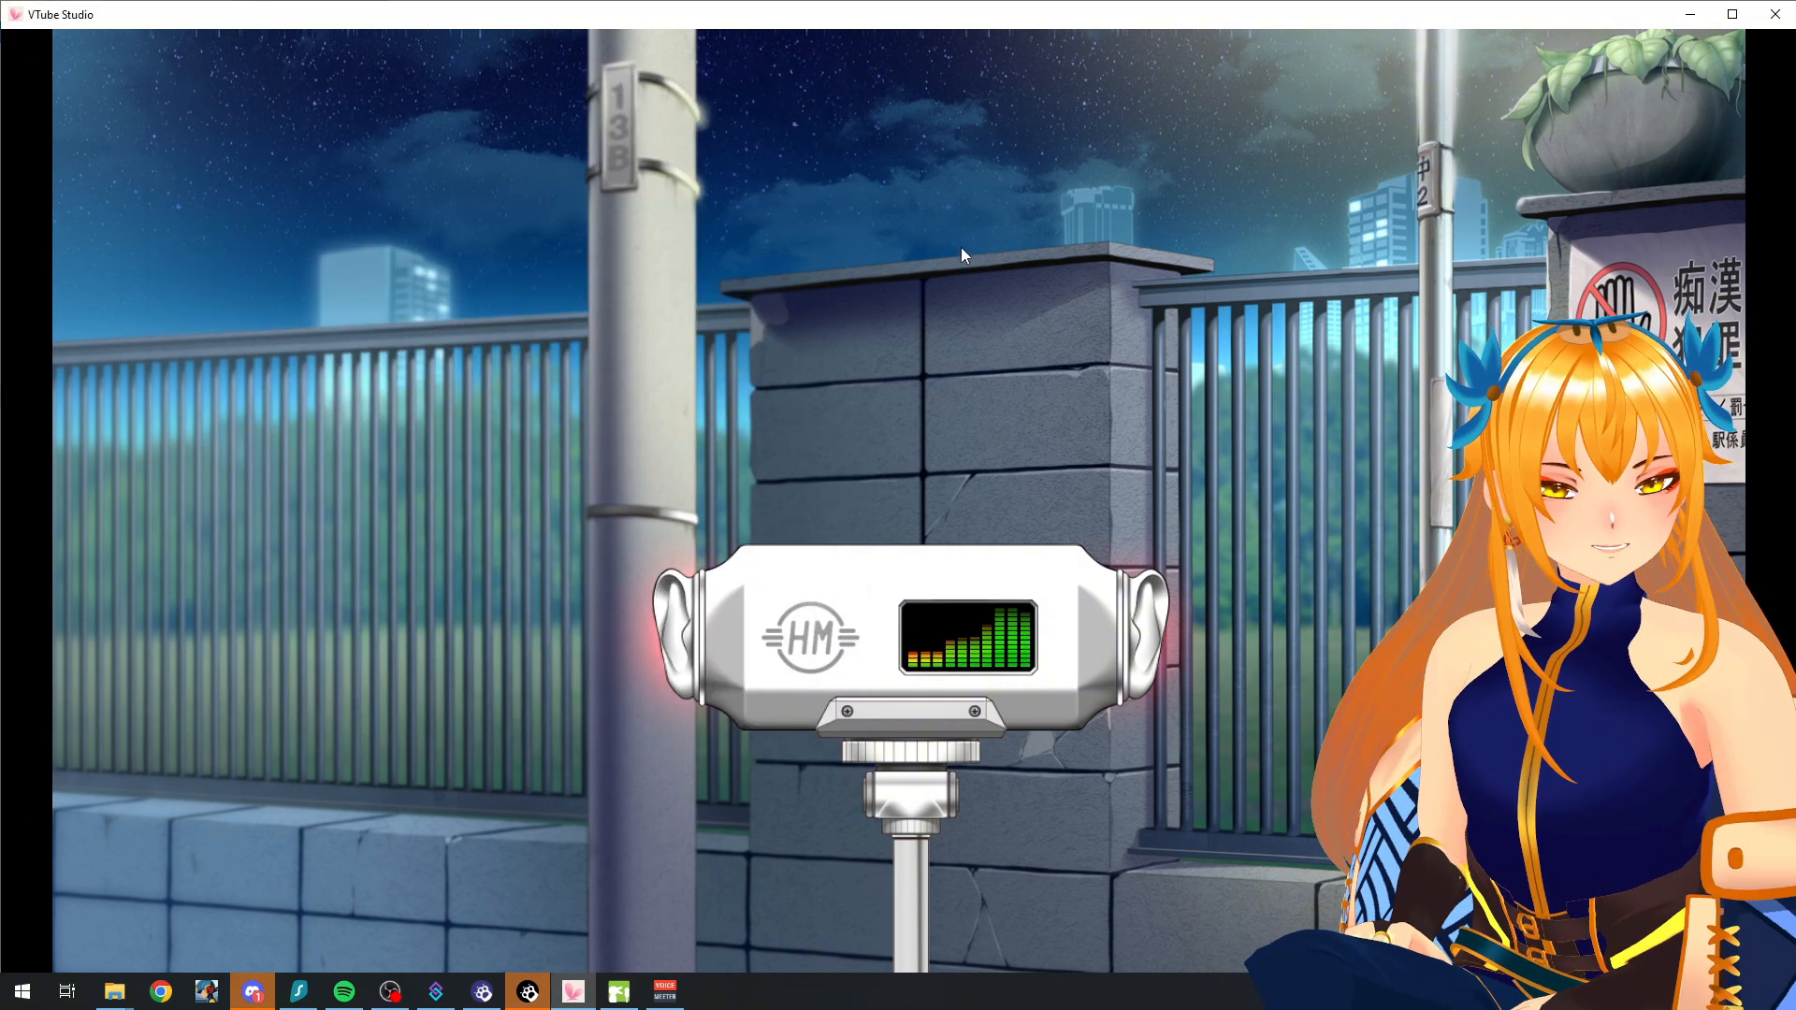
double_click(767, 249)
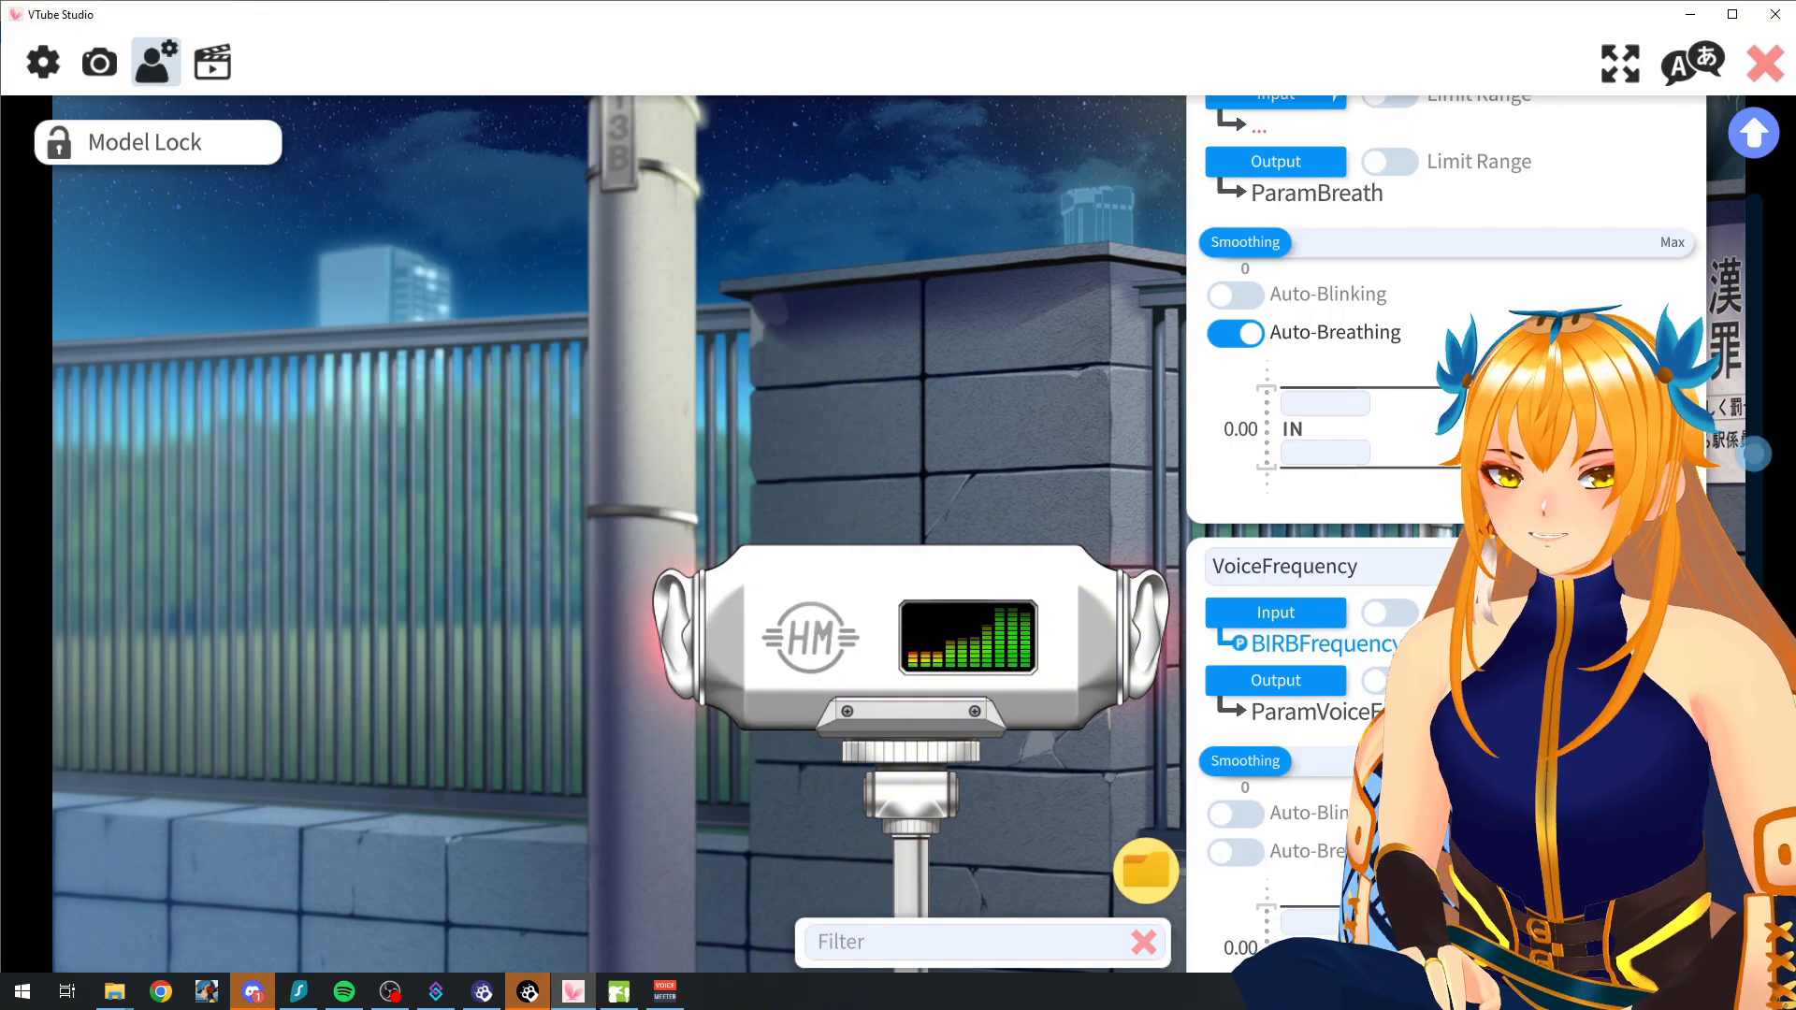